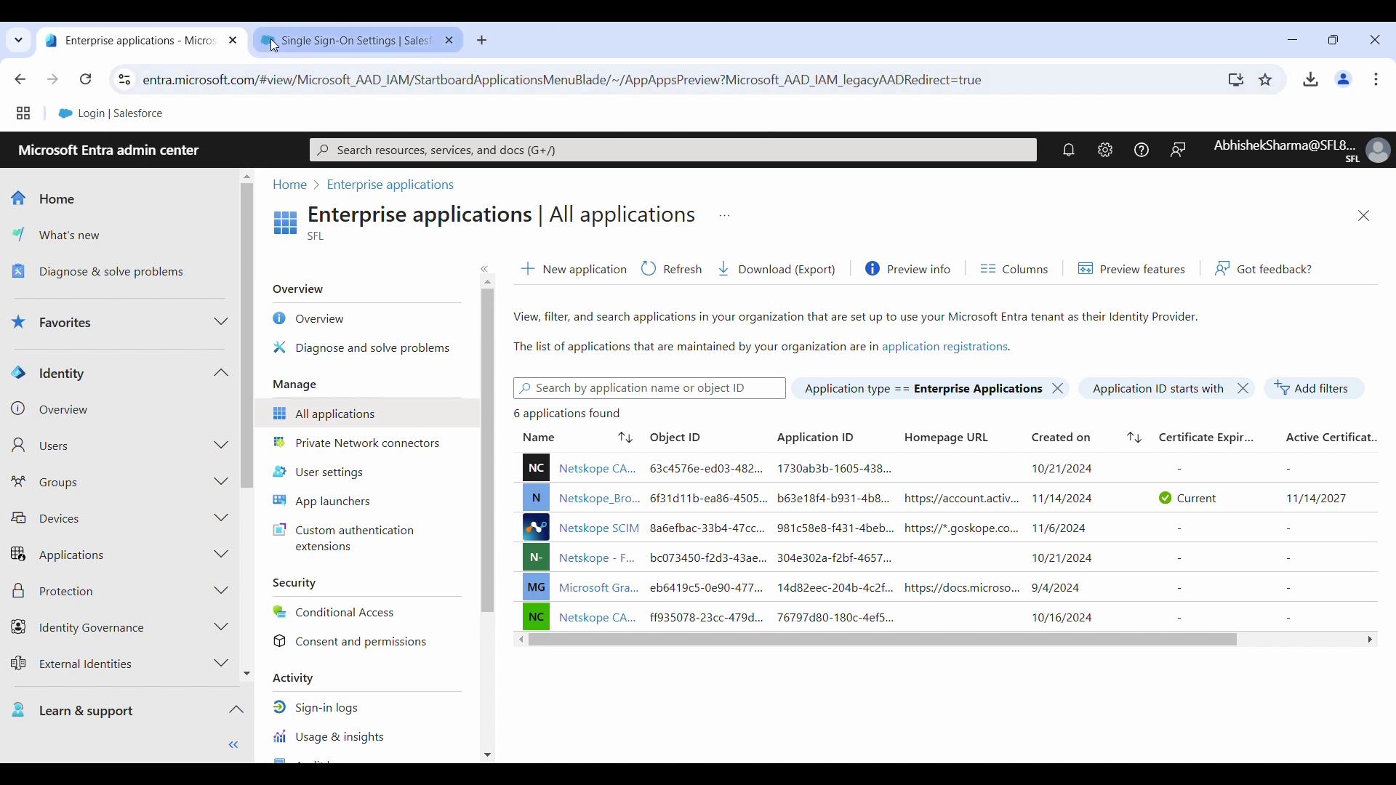
- Find 'sales' in the Entra gallery and create the Salesforce enterprise application
left_click(323, 39)
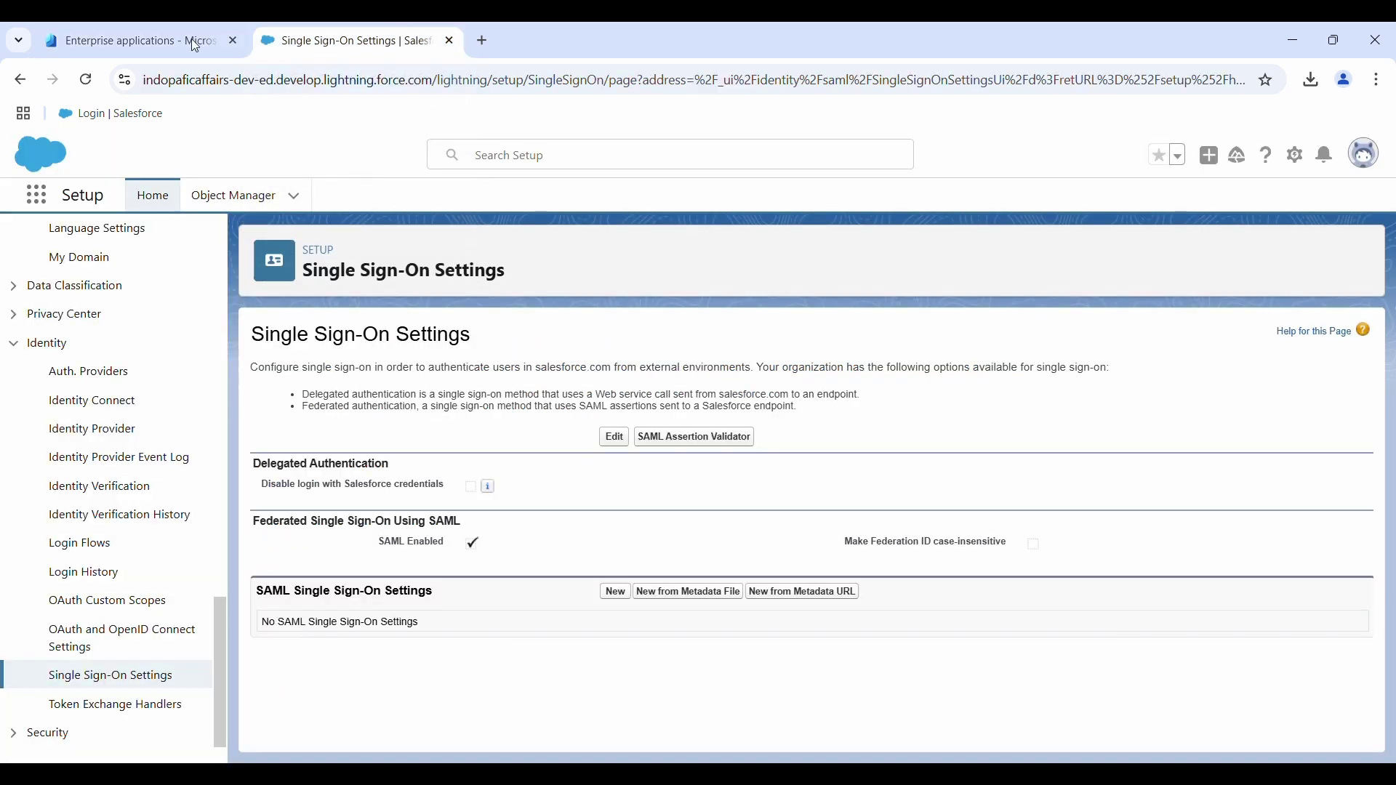
left_click(147, 41)
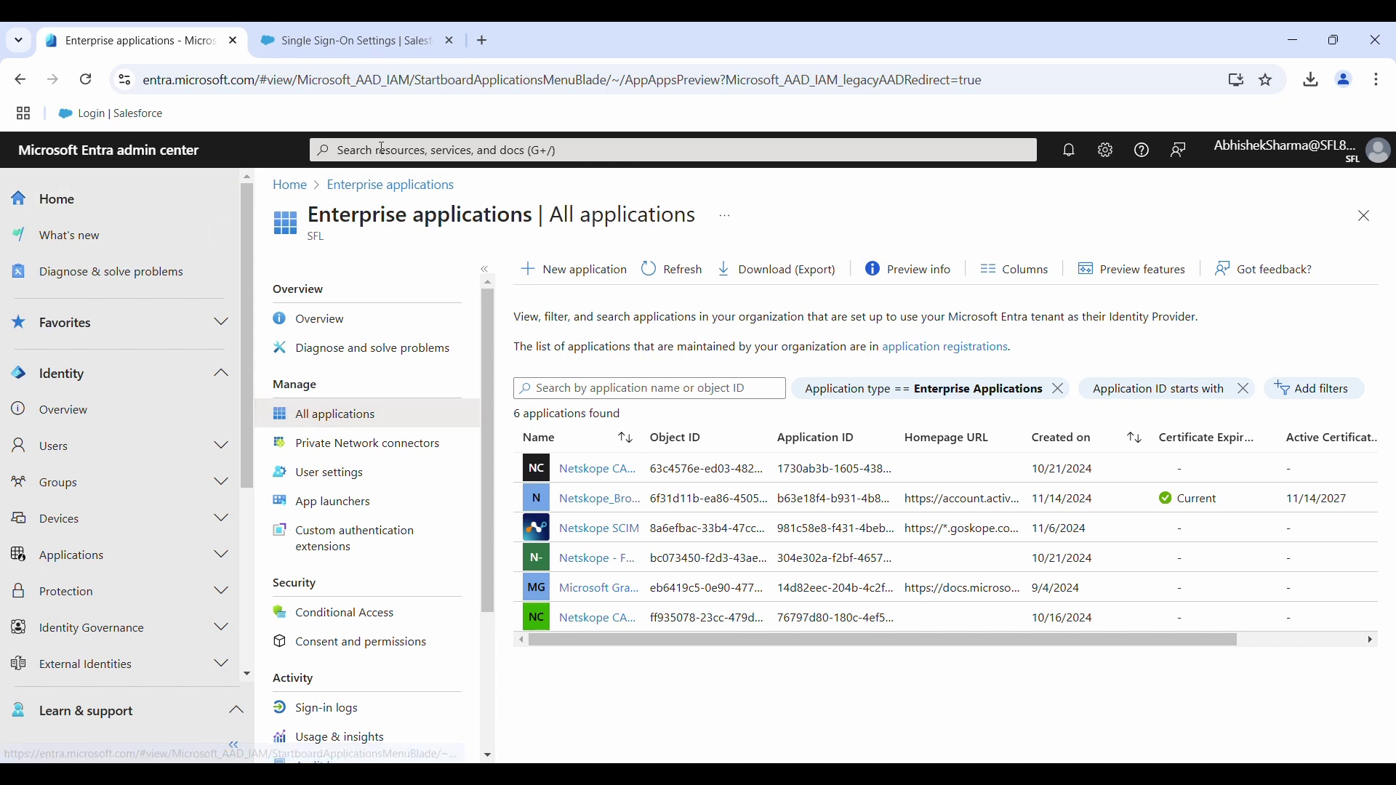
left_click(567, 285)
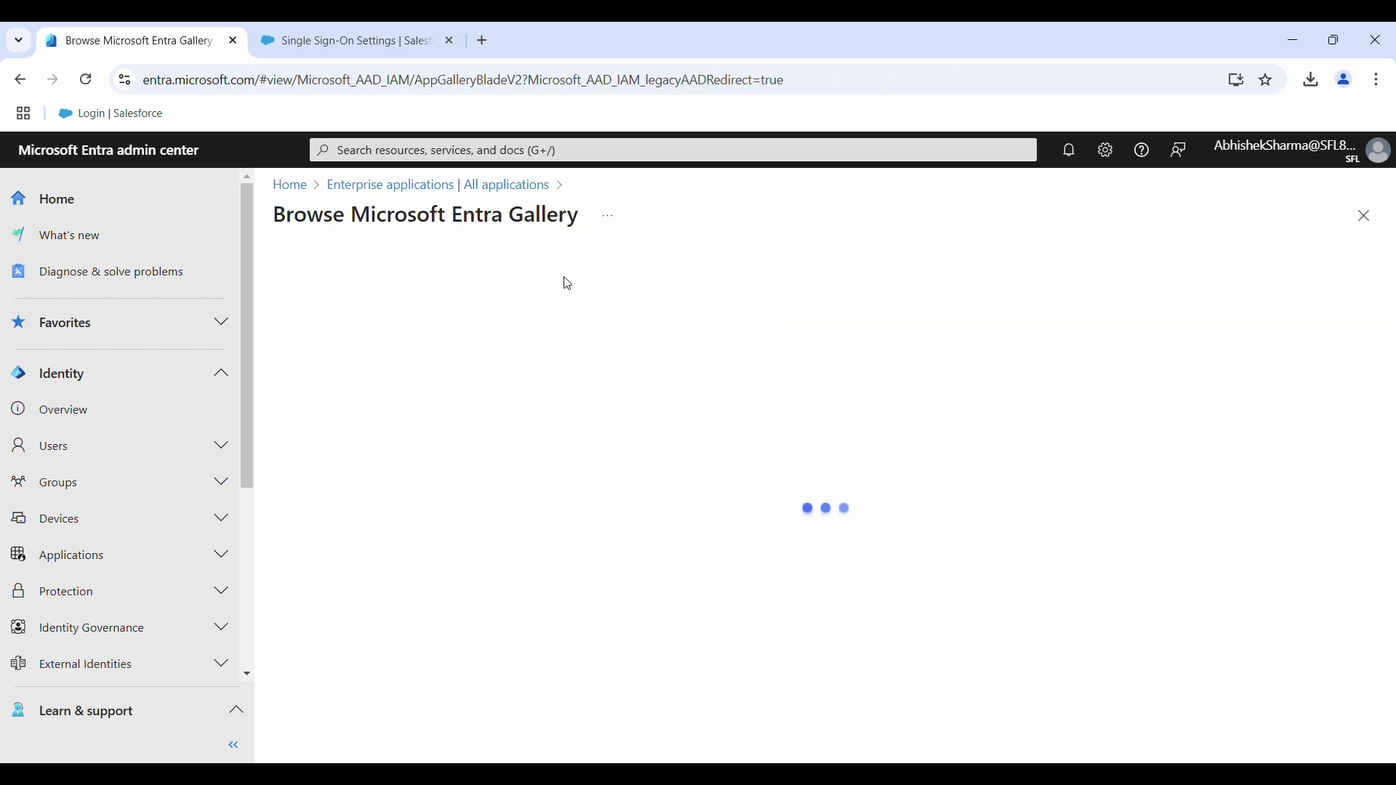
left_click(408, 375)
type("salesforce")
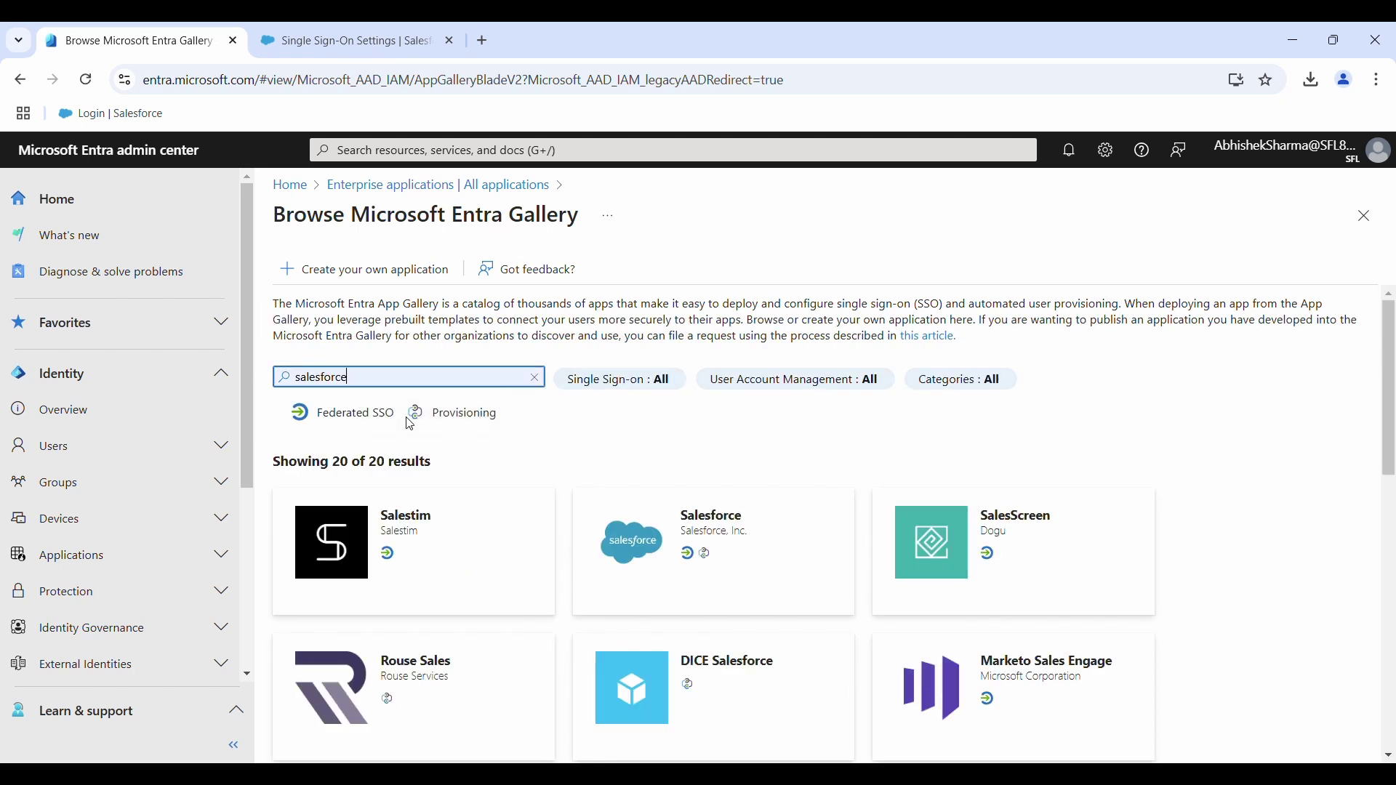
left_click(412, 421)
left_click(358, 549)
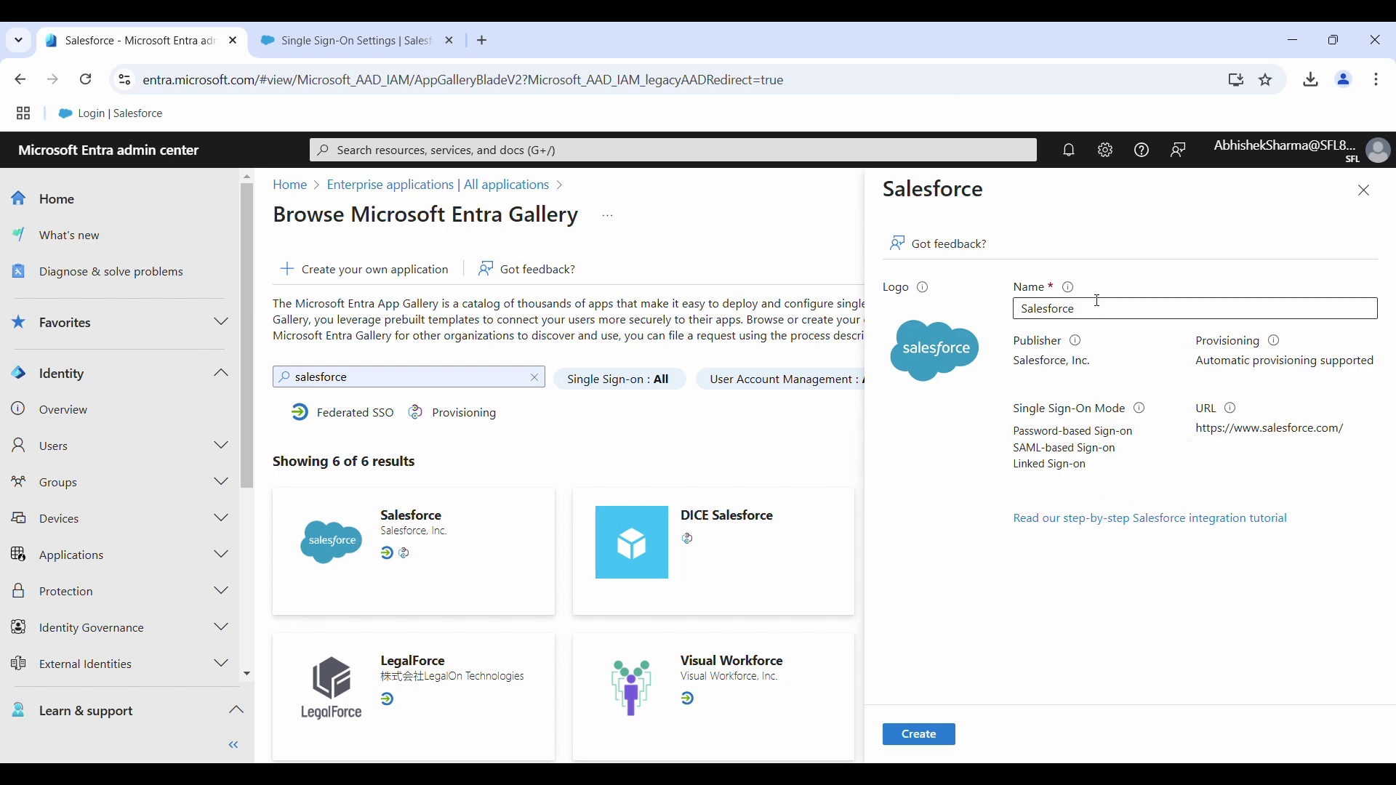
left_click(921, 735)
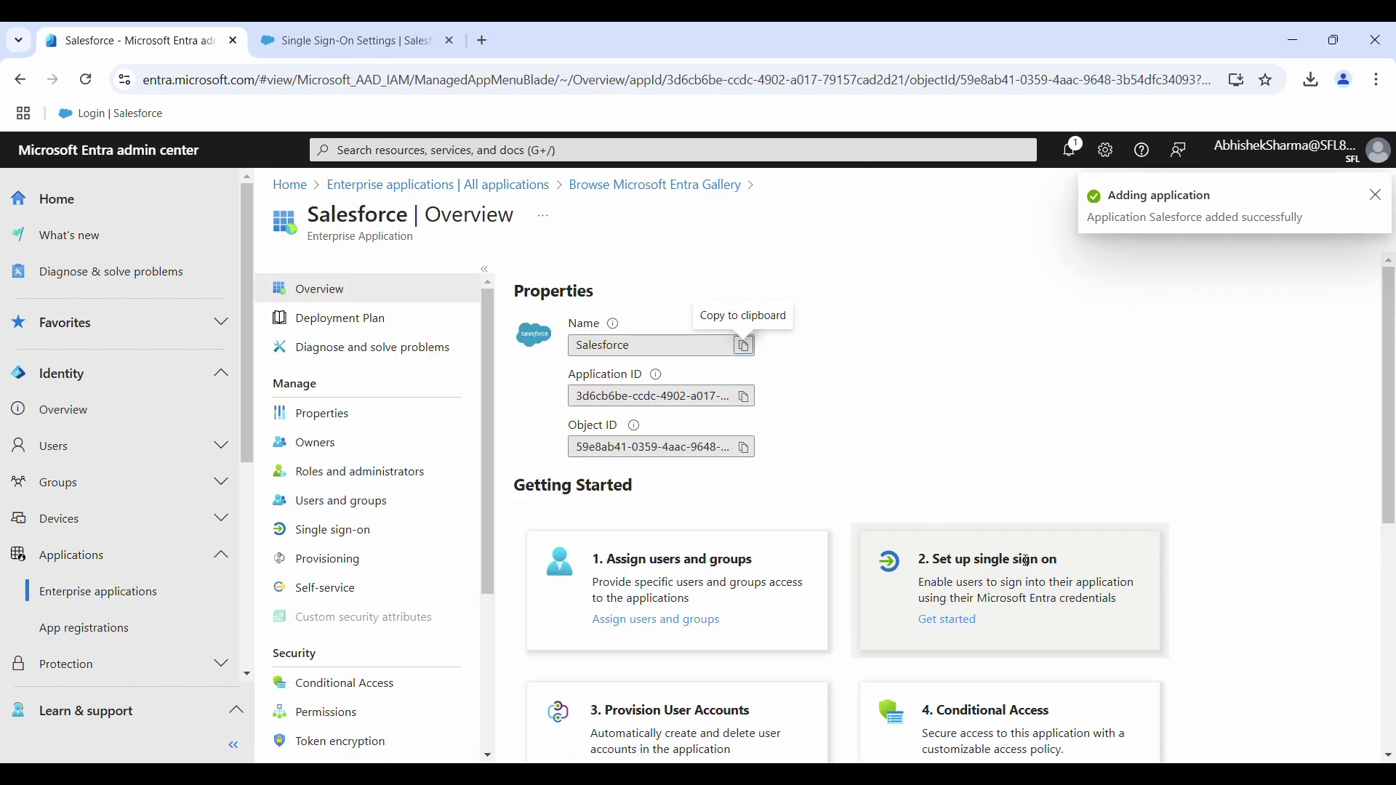
scroll(971, 361, "down", 1)
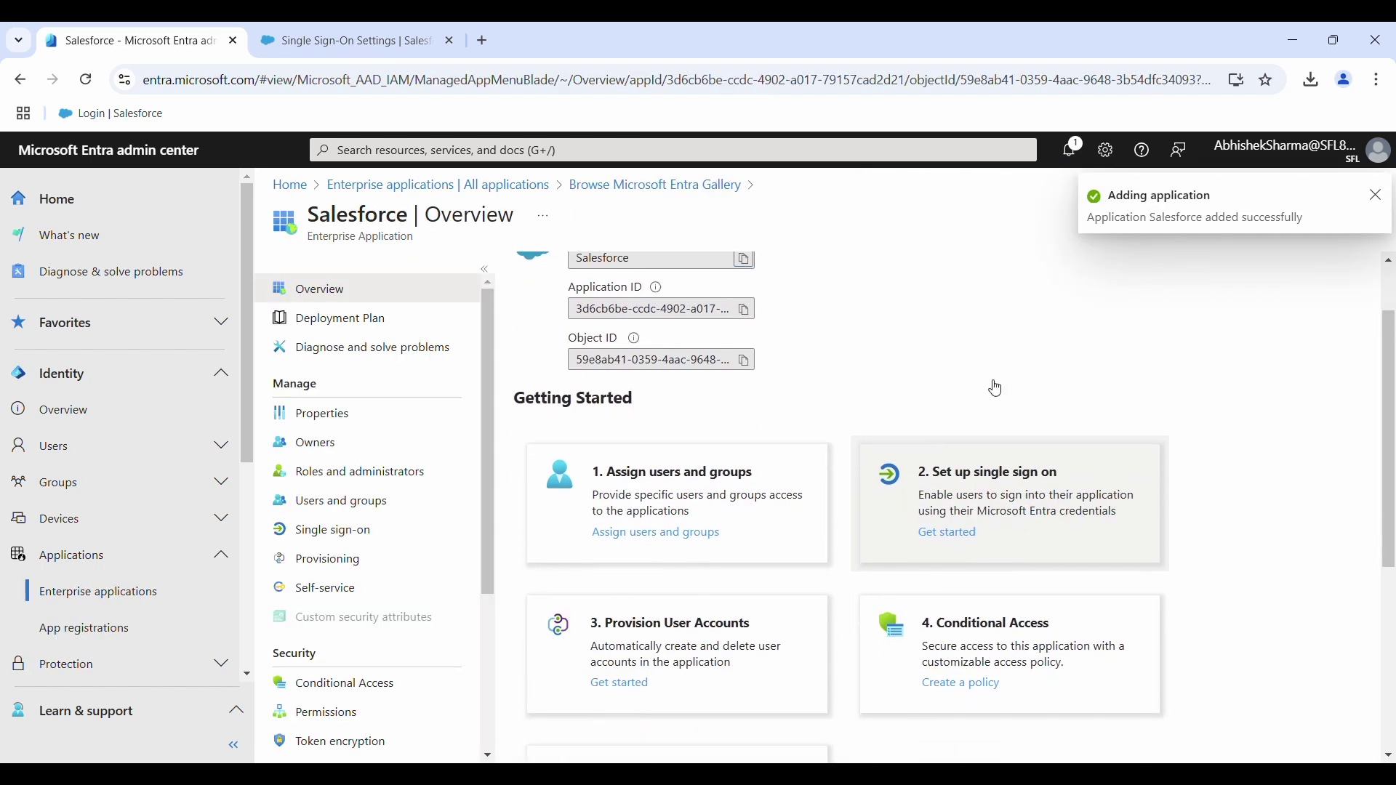
- Pick SAML as Salesforce's single sign-on method and look over the setup sections
left_click(966, 534)
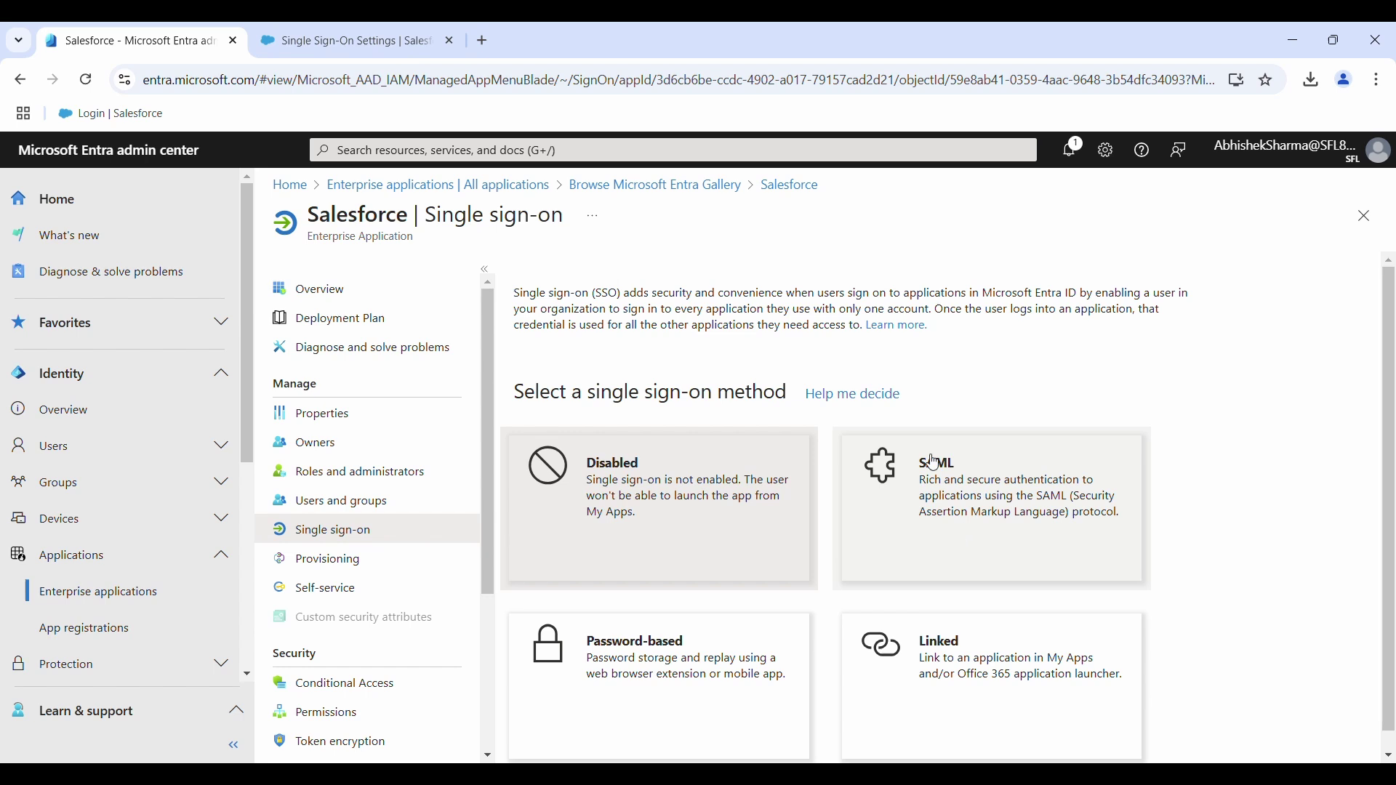
left_click(970, 493)
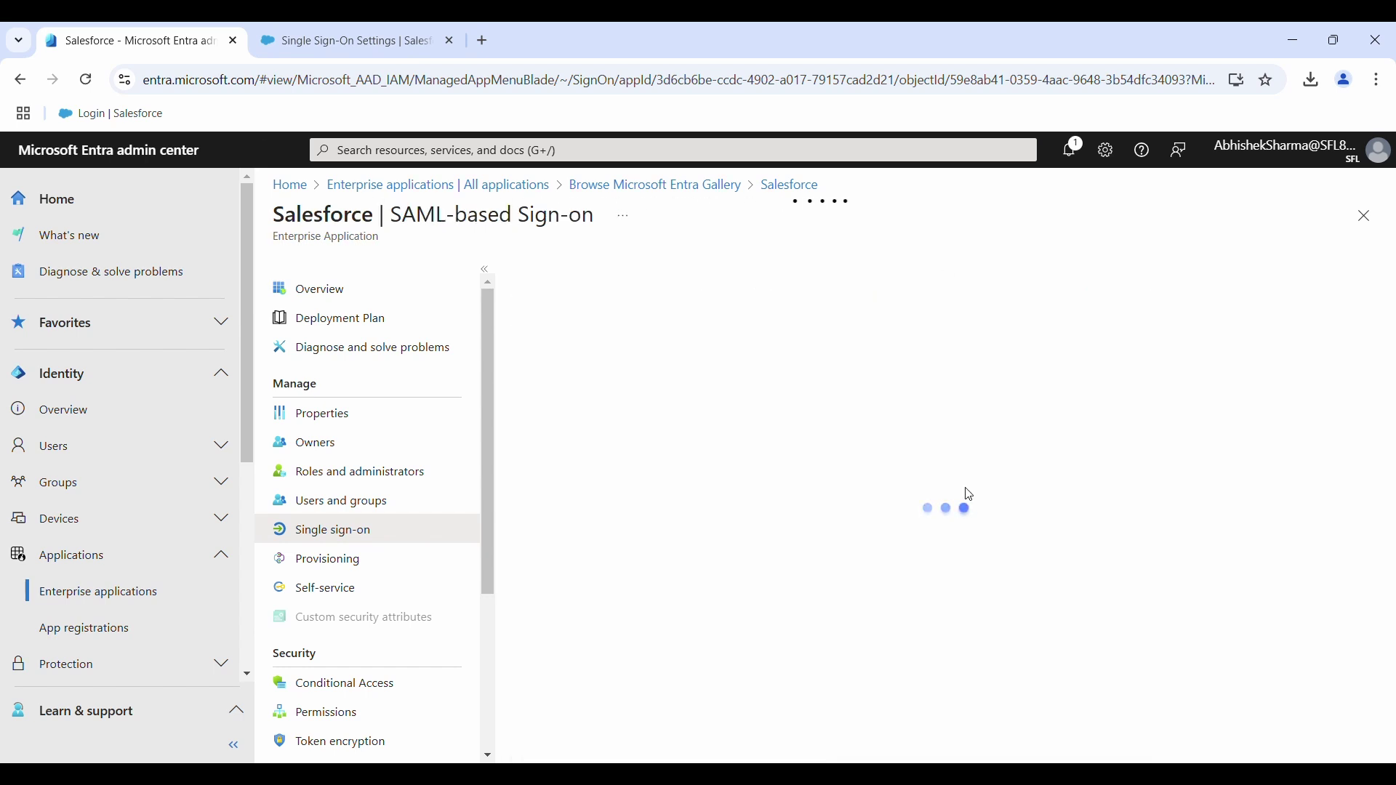
scroll(969, 494, "down", 6)
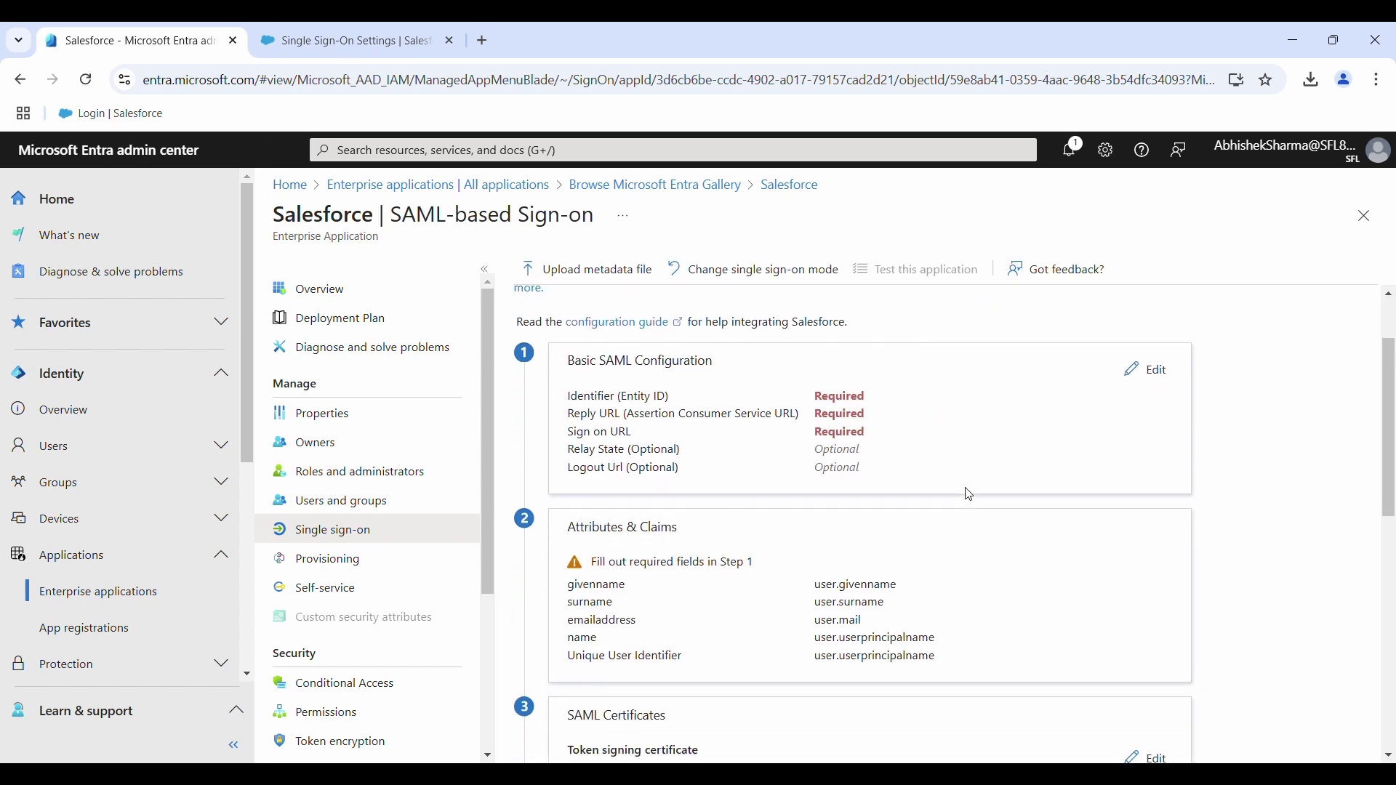
scroll(969, 494, "down", 1)
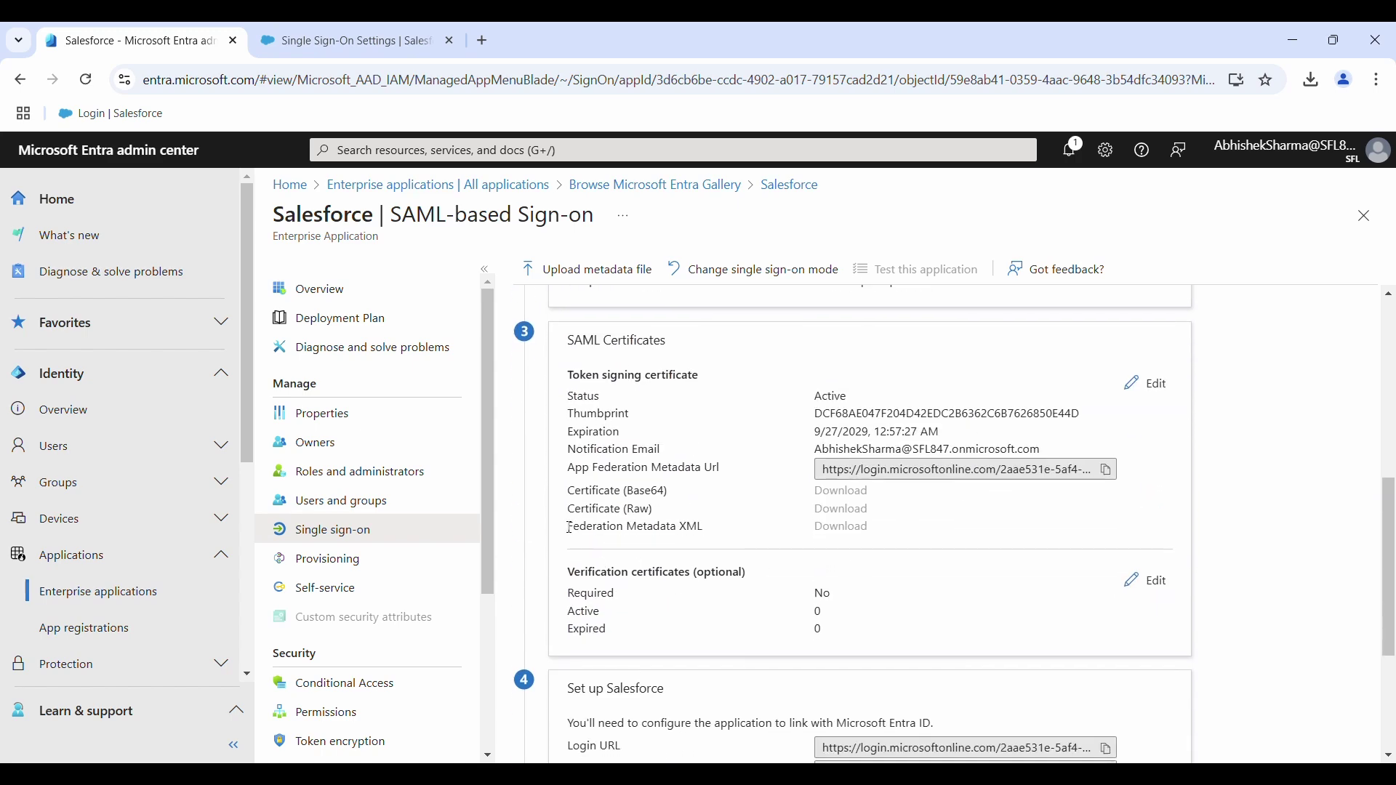
scroll(570, 527, "up", 1)
scroll(569, 528, "up", 6)
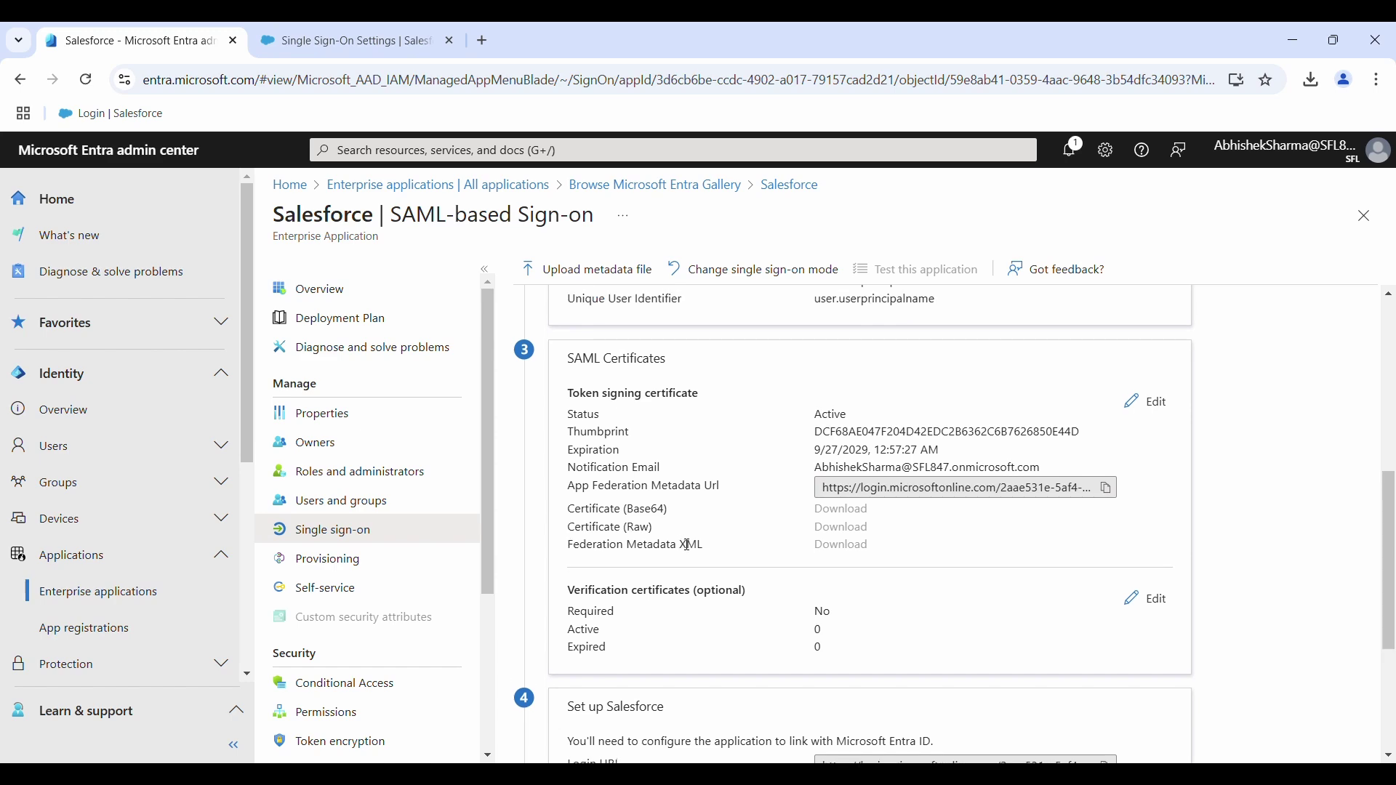
scroll(690, 547, "up", 1)
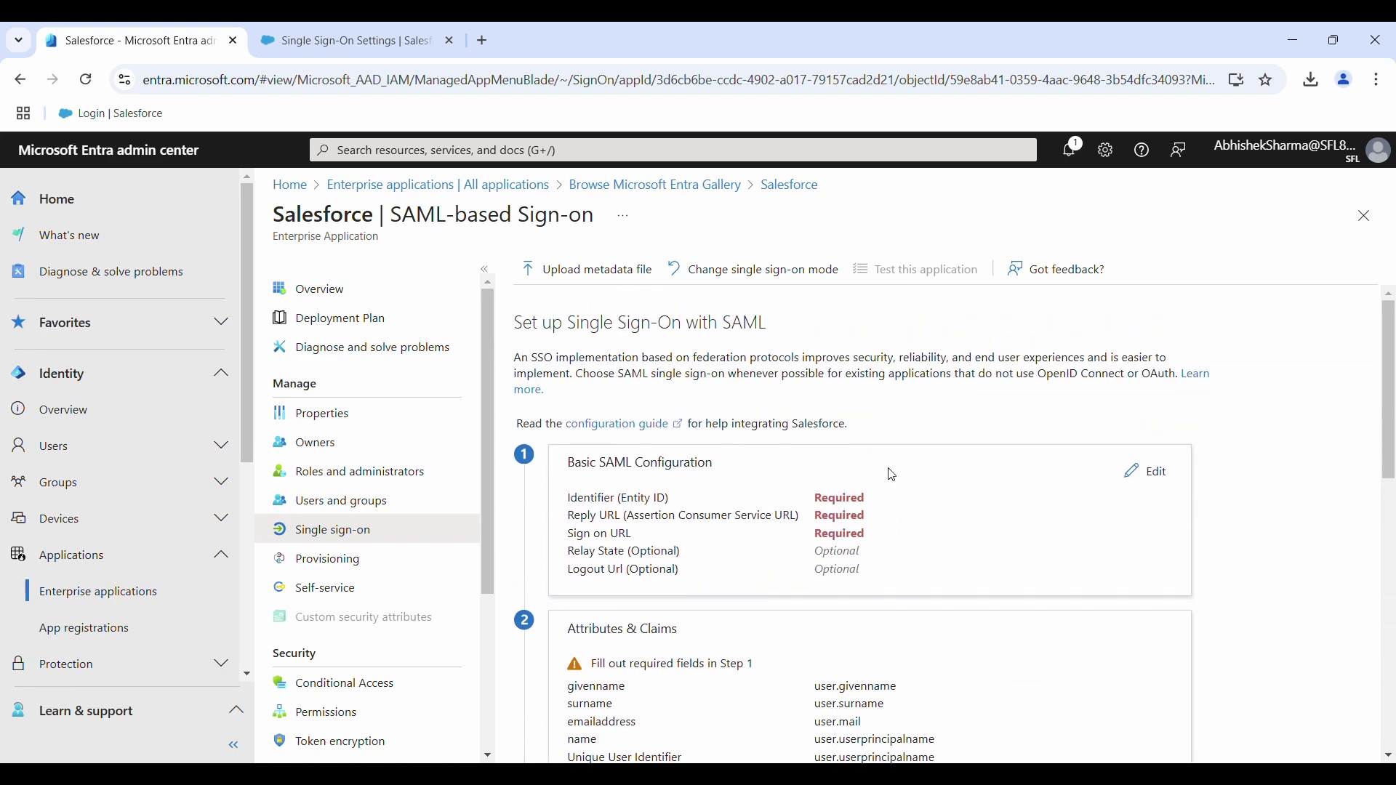
left_click(1144, 480)
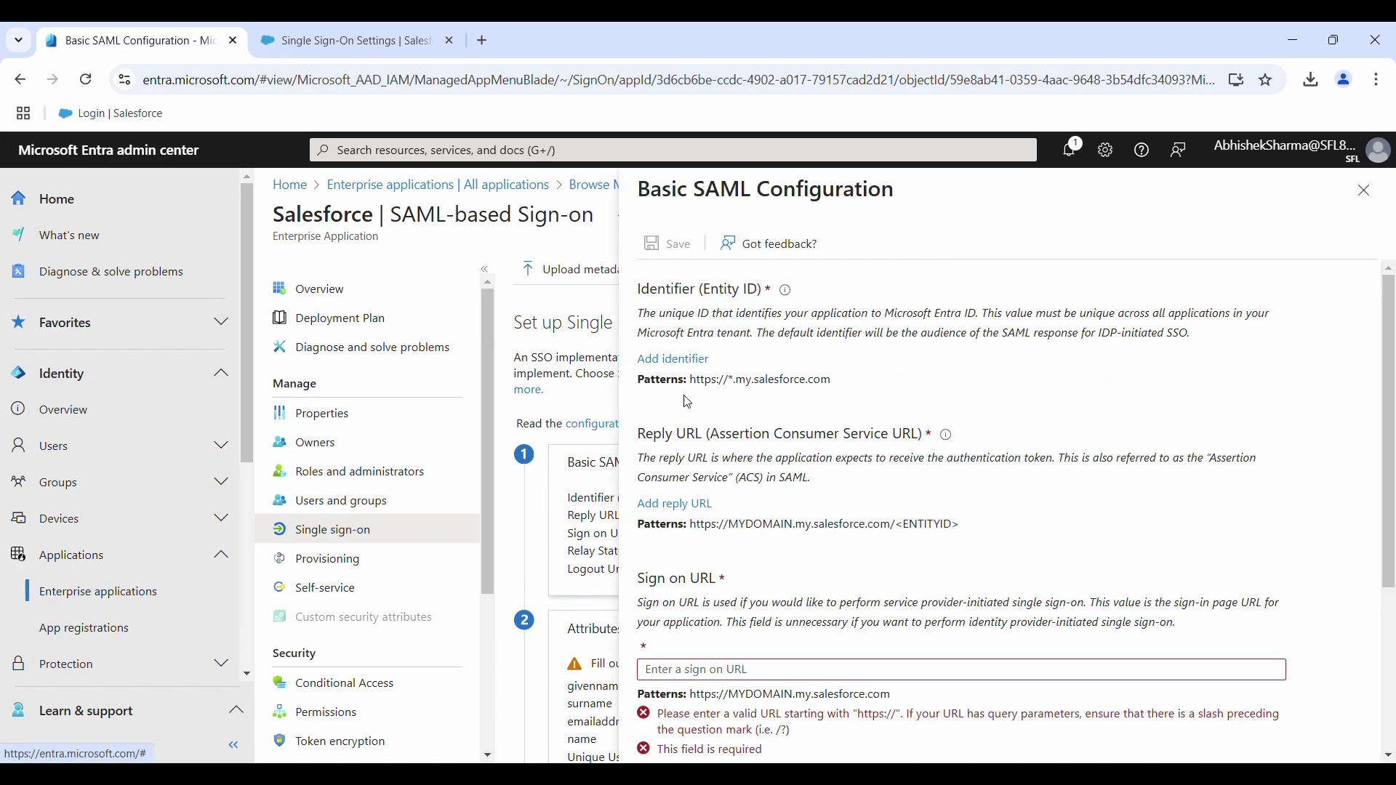
left_click(700, 360)
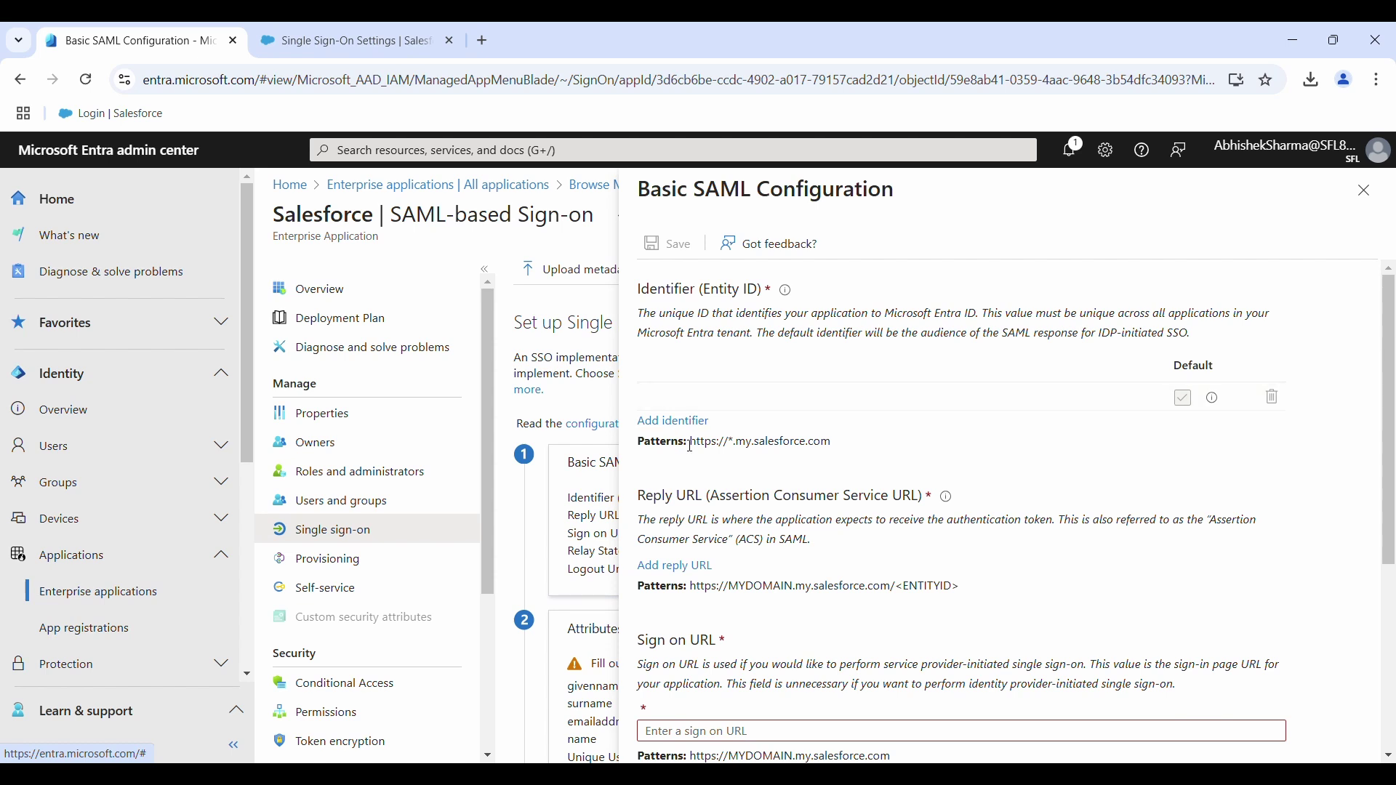
left_click_drag(691, 445, 843, 448)
key("ctrl+c")
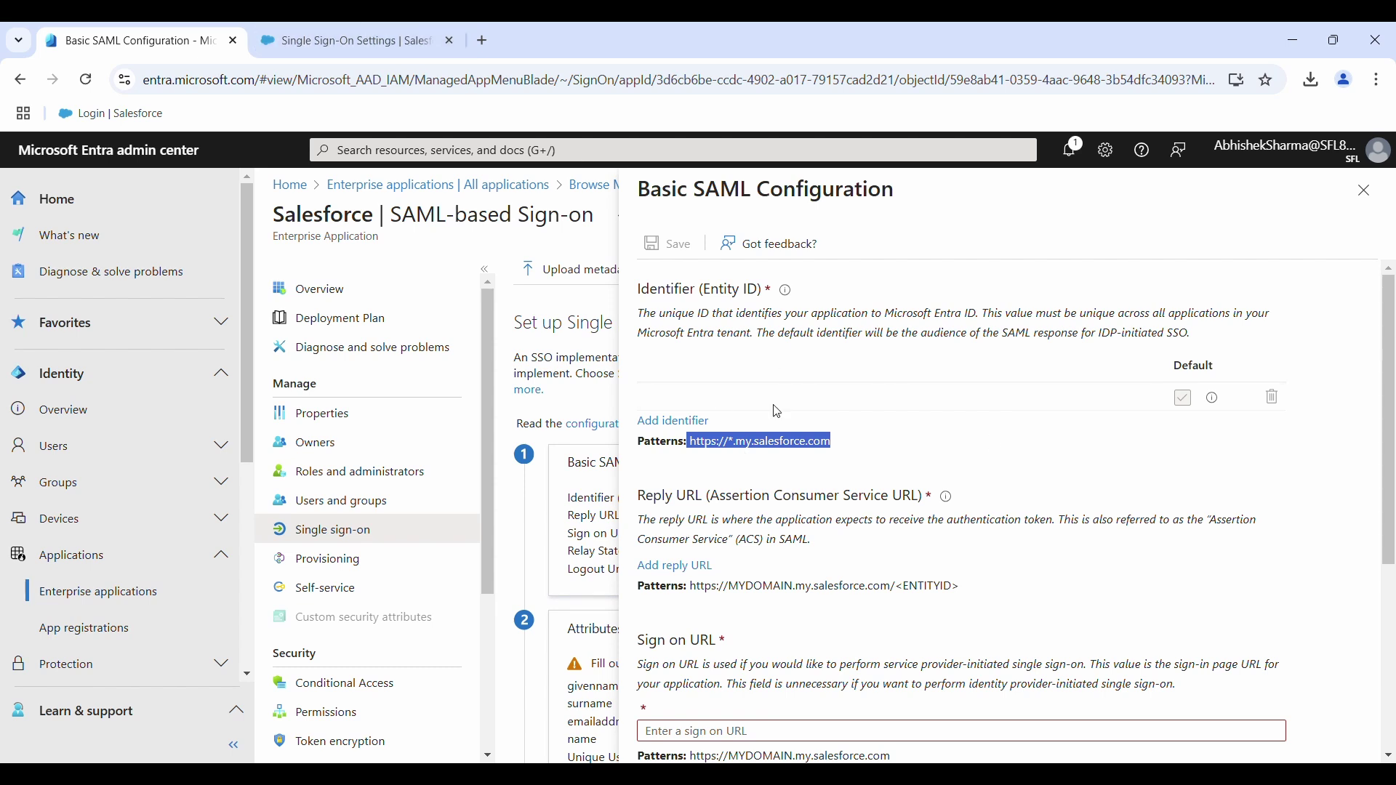
left_click(687, 420)
left_click(696, 397)
key("ctrl+v")
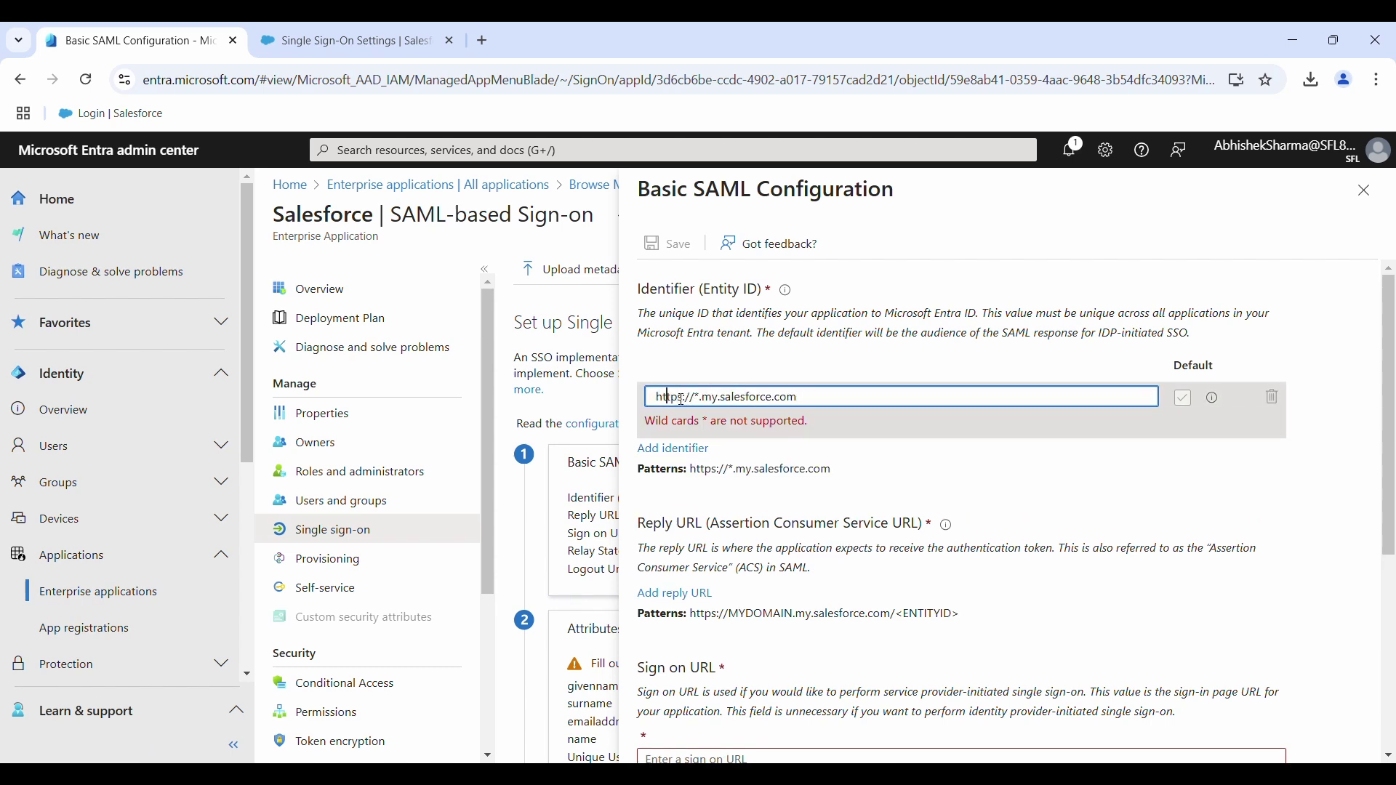
left_click(682, 398)
key("BackSpace")
key("BackSpace")
key("BackSpace")
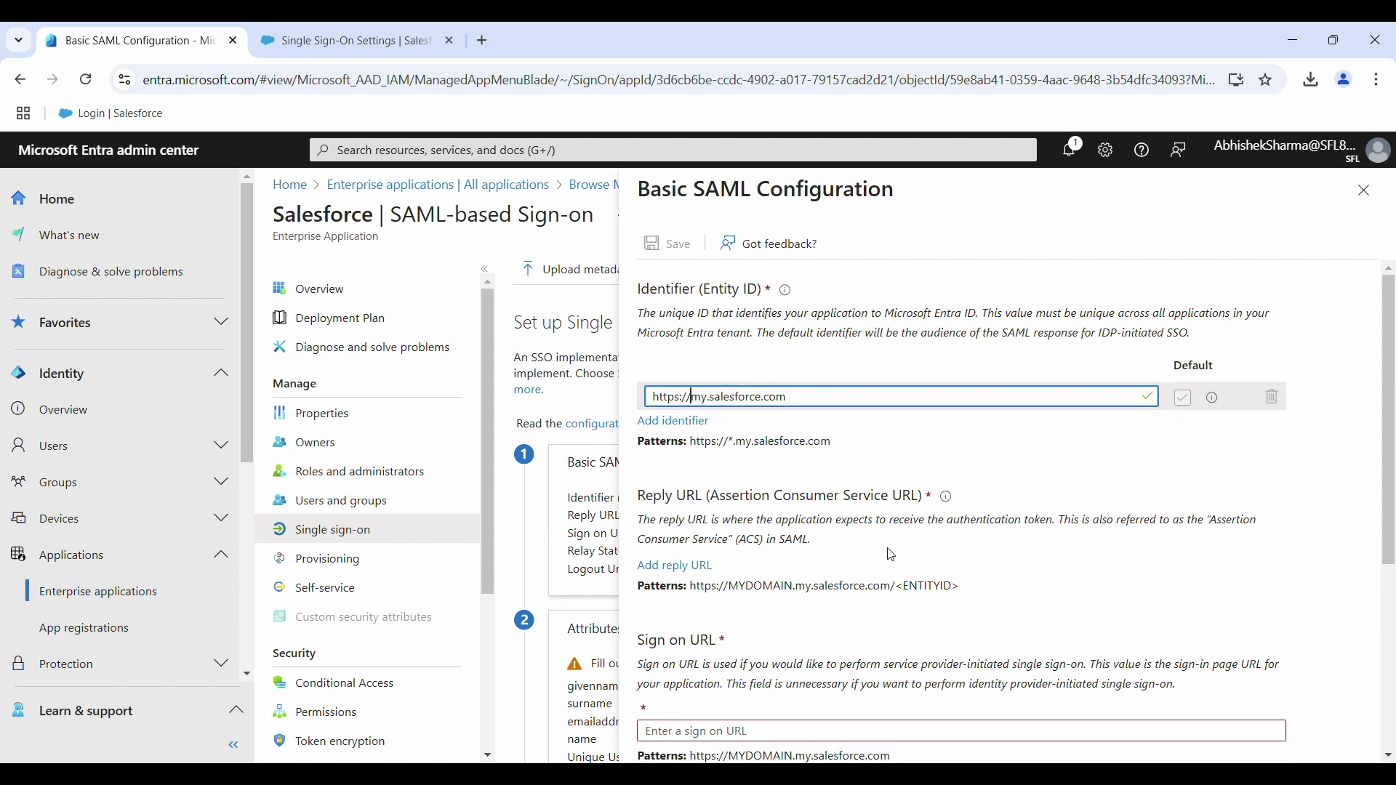
left_click(687, 568)
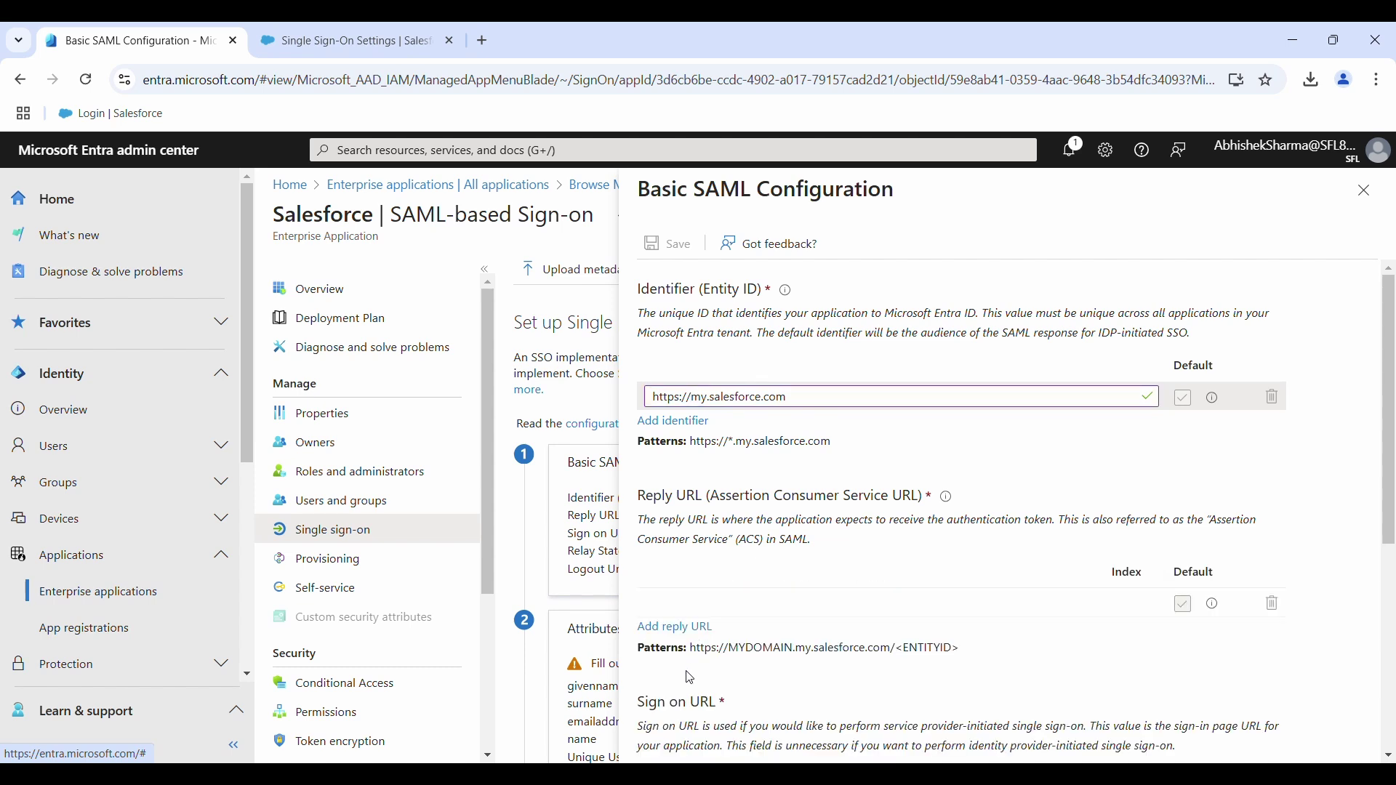
left_click_drag(696, 651, 889, 649)
key("ctrl+c")
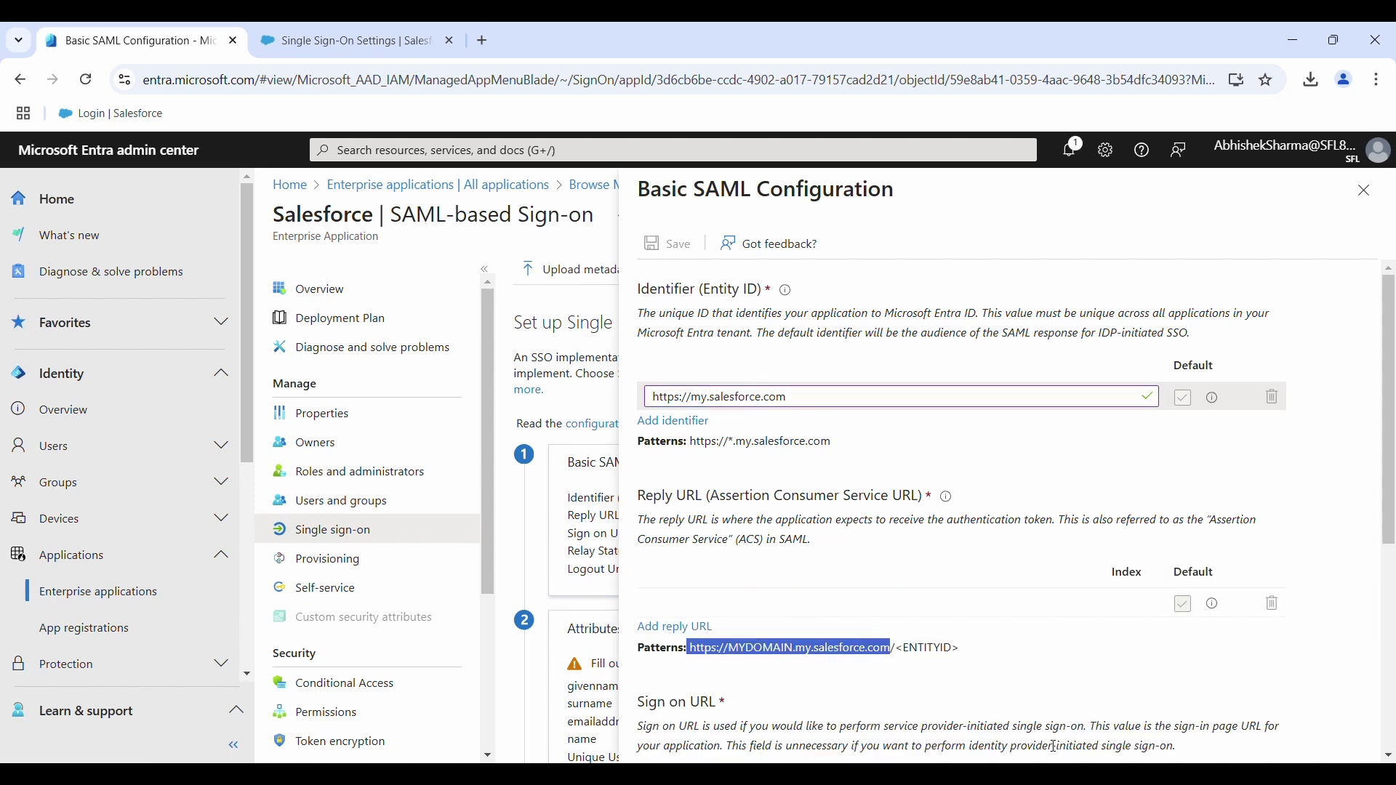
left_click(843, 599)
key("ctrl+v")
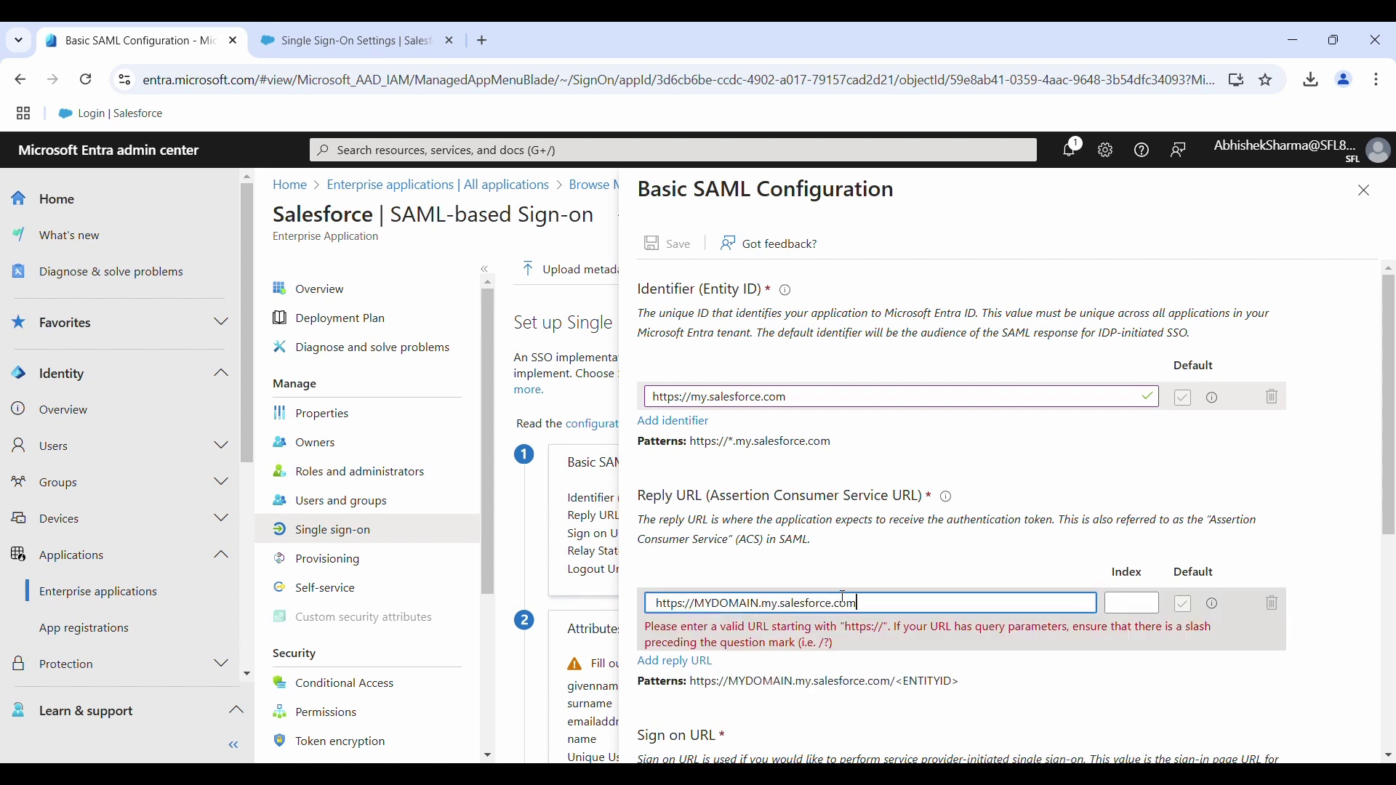
left_click(656, 603)
key("Delete")
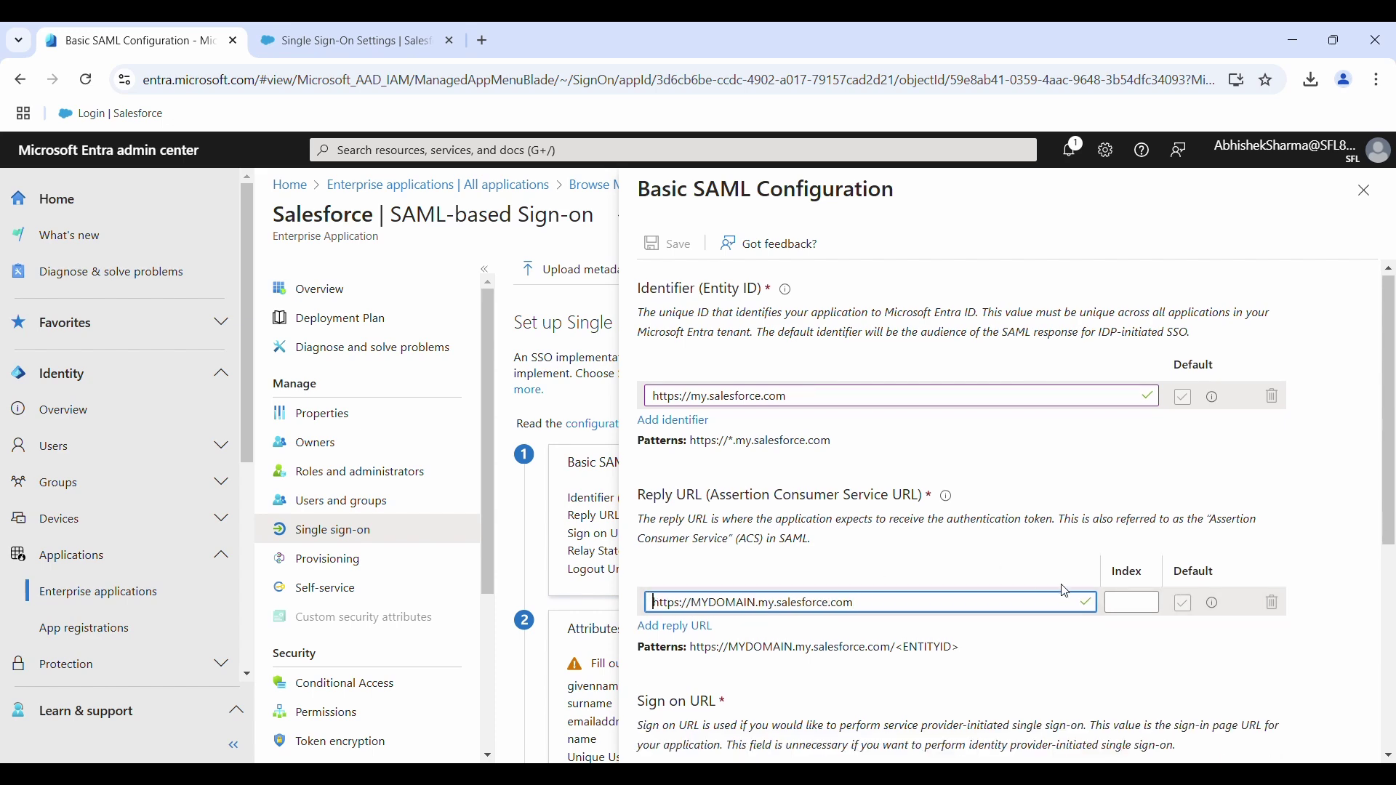
scroll(1063, 588, "down", 3)
left_click(788, 557)
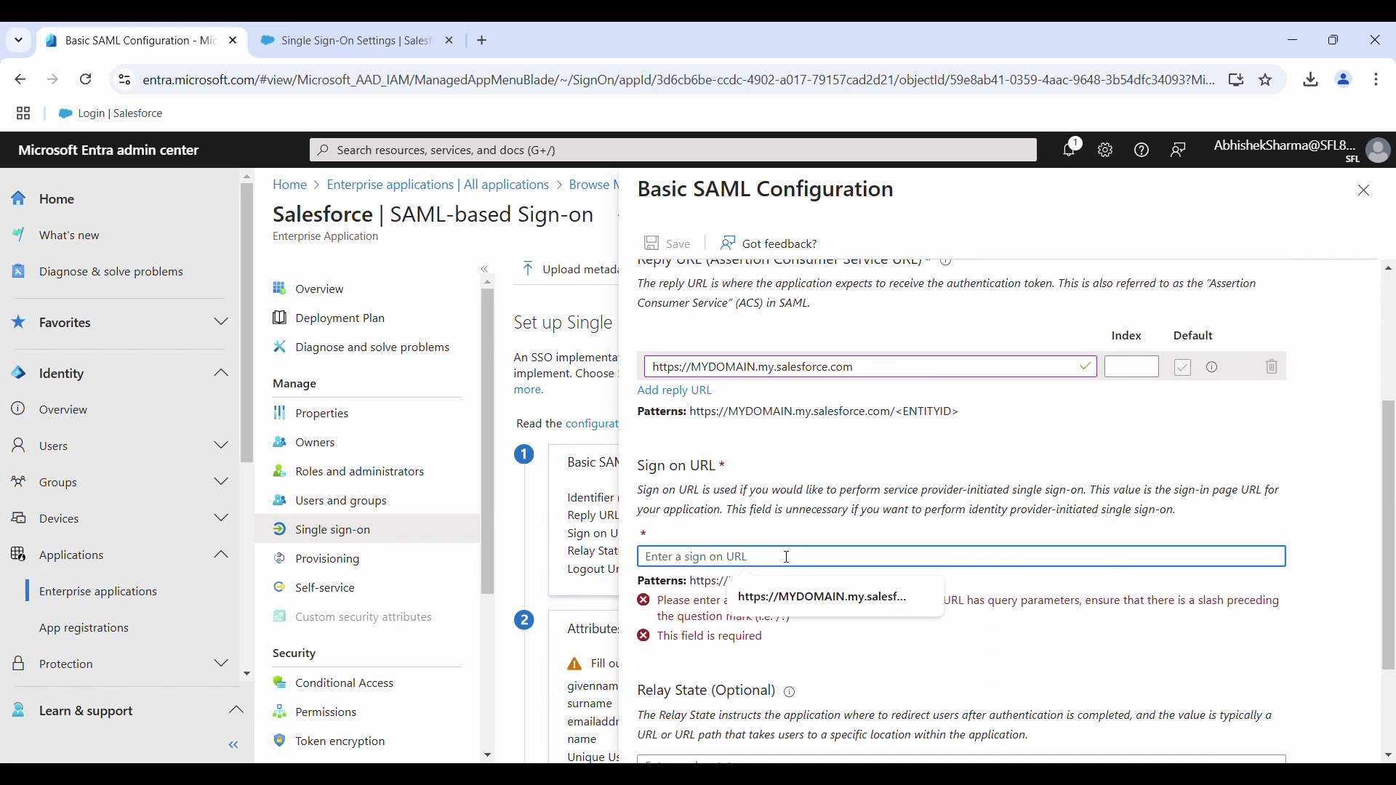
key("Down")
key("Return")
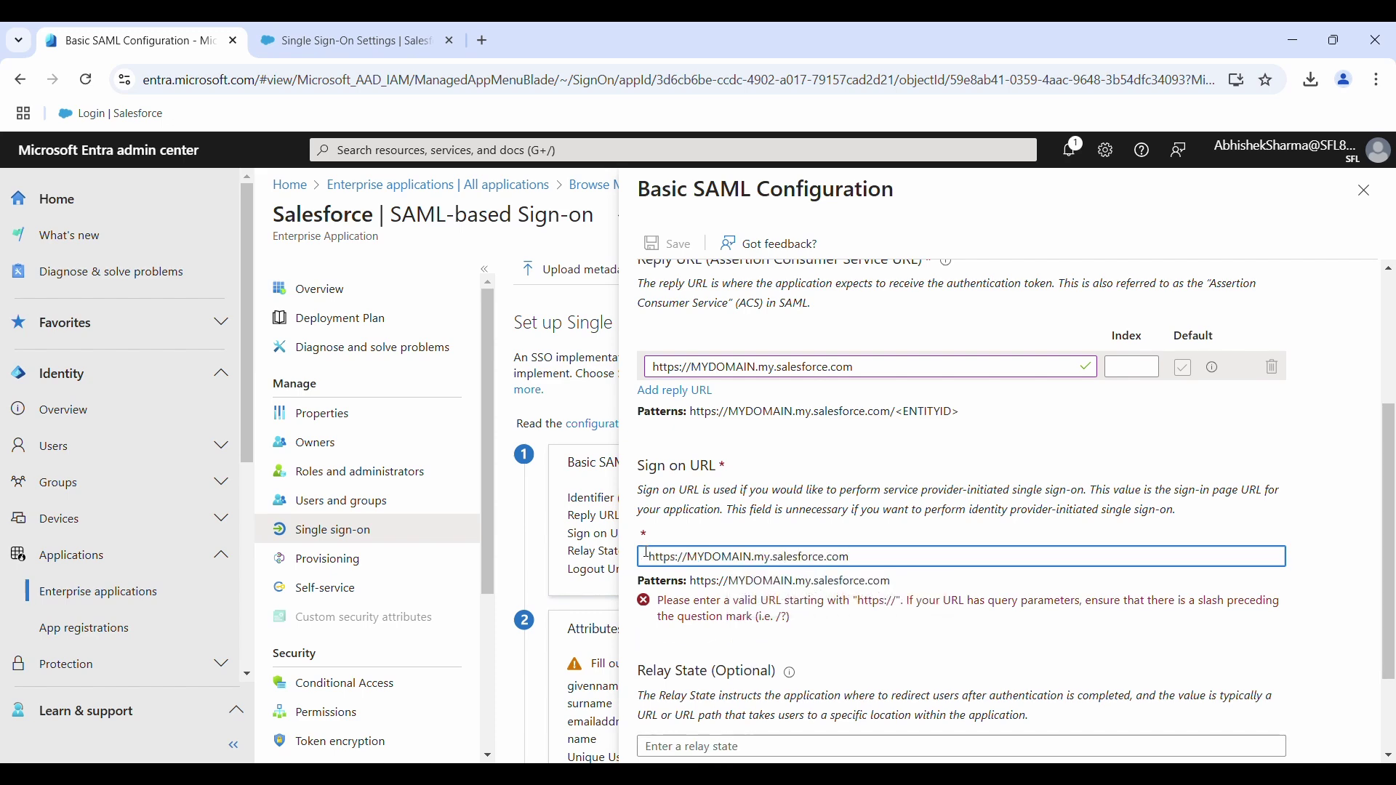
key("Delete")
scroll(647, 558, "up", 4)
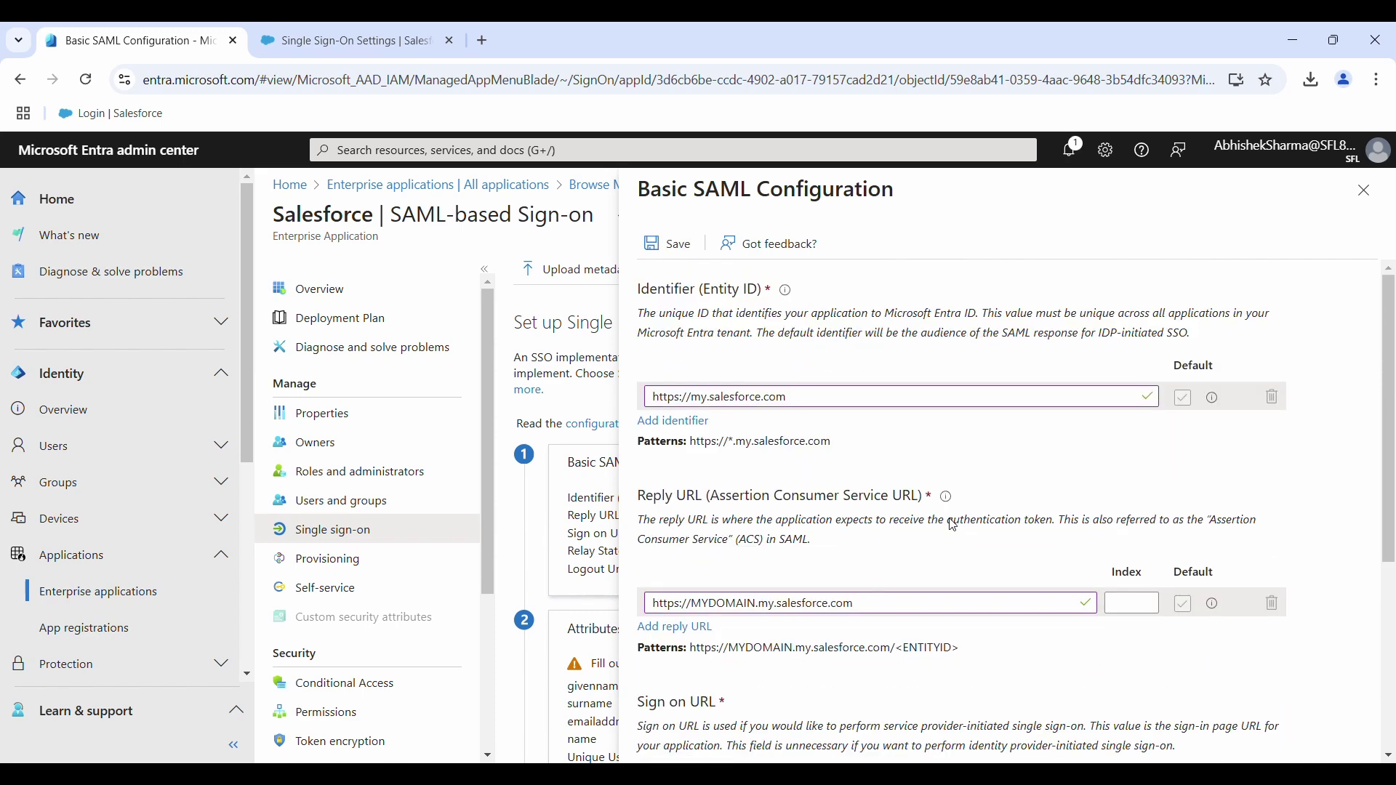
left_click(684, 243)
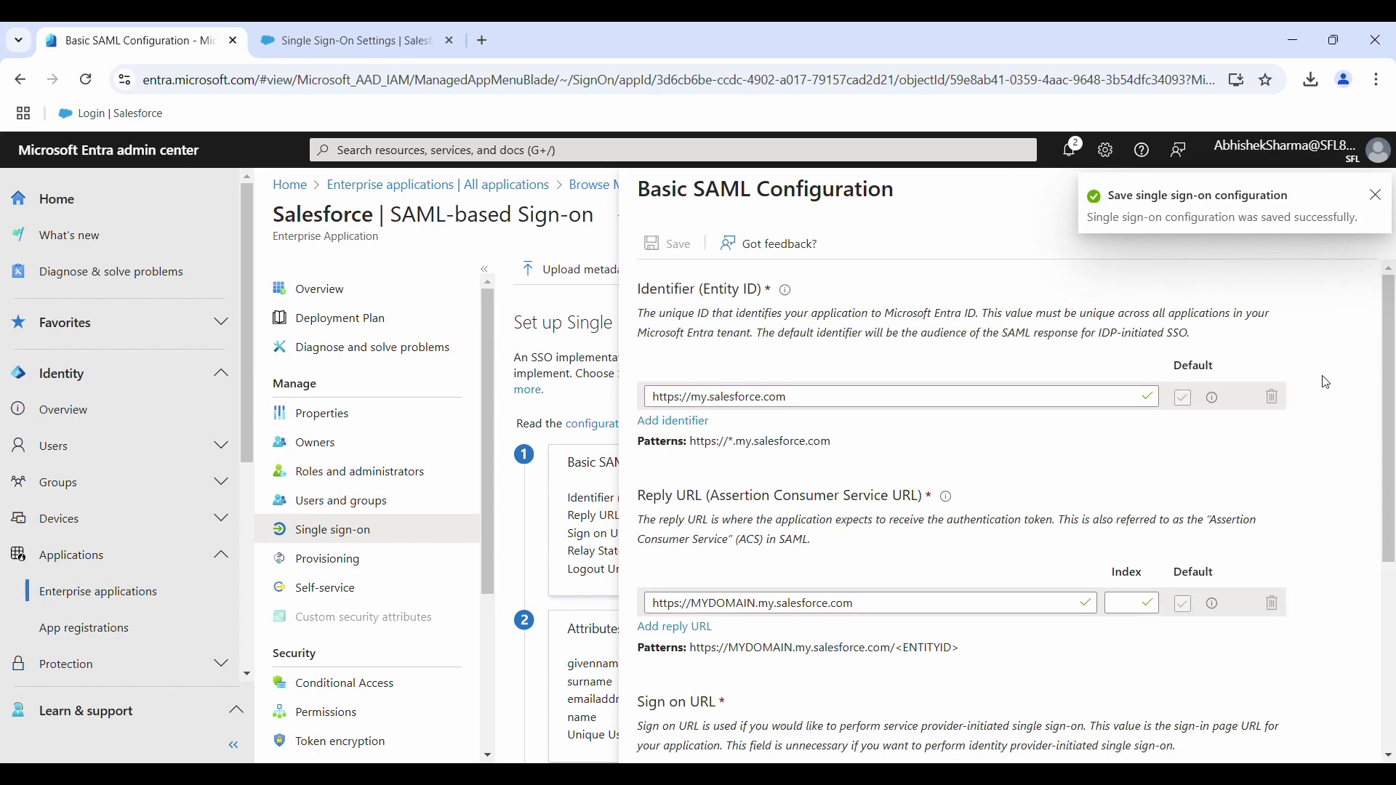
- Download the Federation Metadata XML as Salesforce (2).xml from SAML Certificates
left_click(1373, 198)
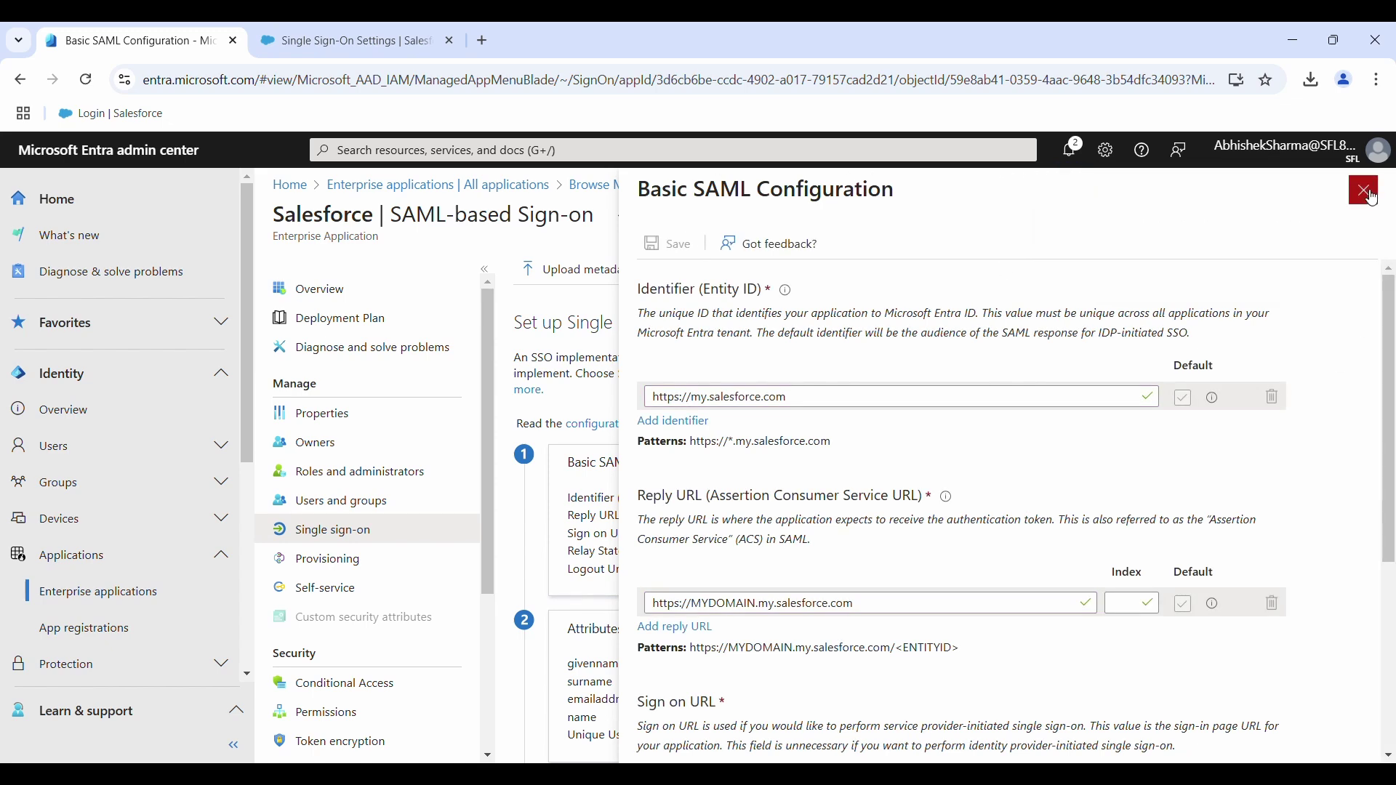
left_click(1370, 195)
scroll(963, 749, "down", 5)
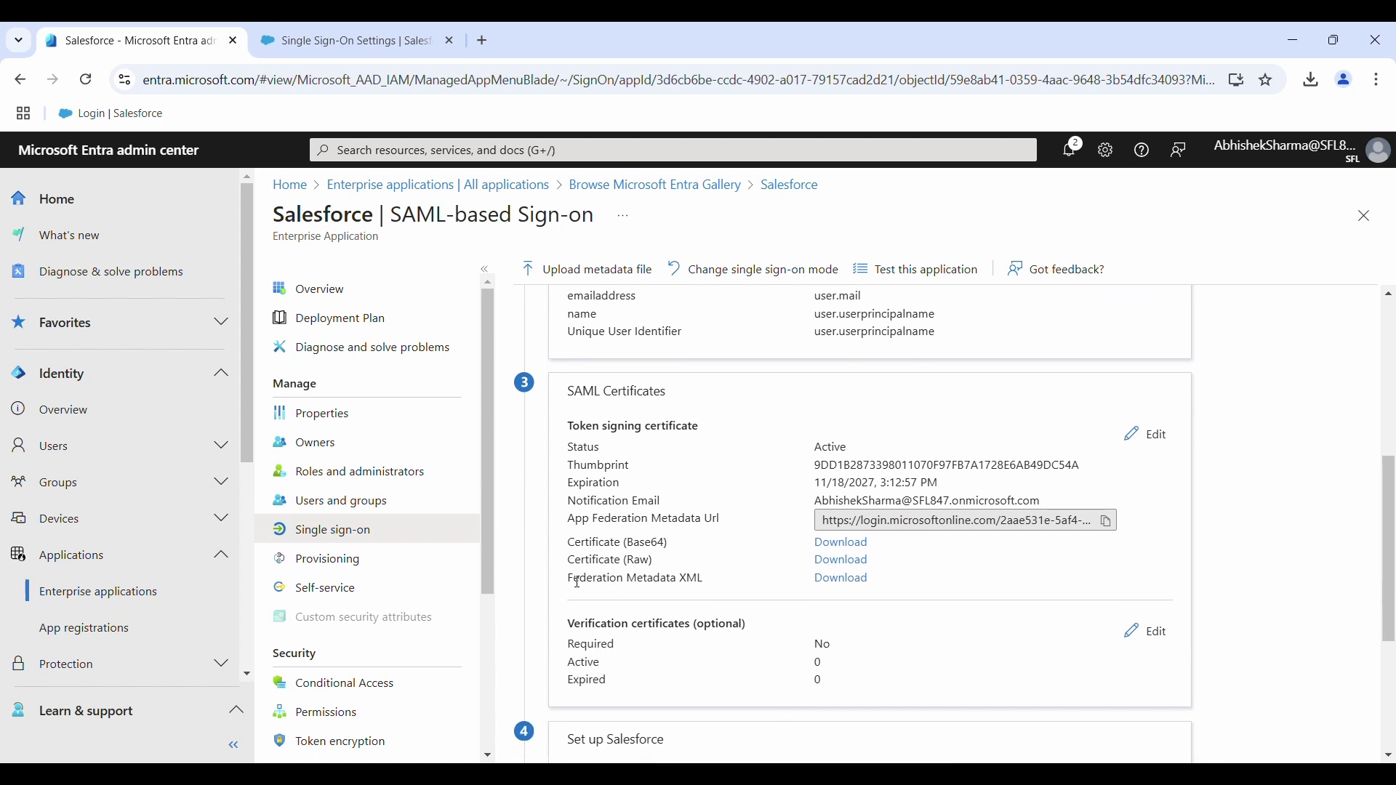
left_click_drag(568, 578, 697, 580)
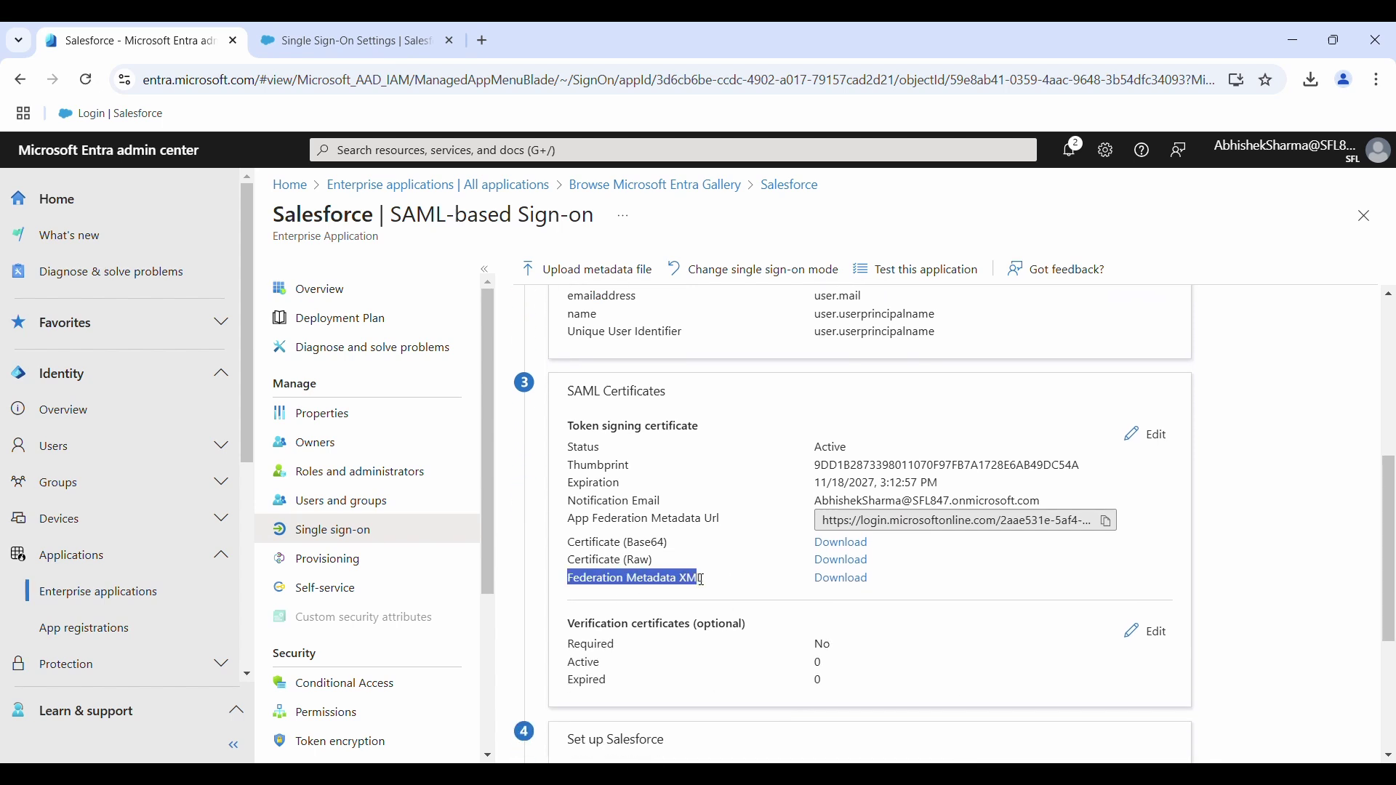
left_click(844, 579)
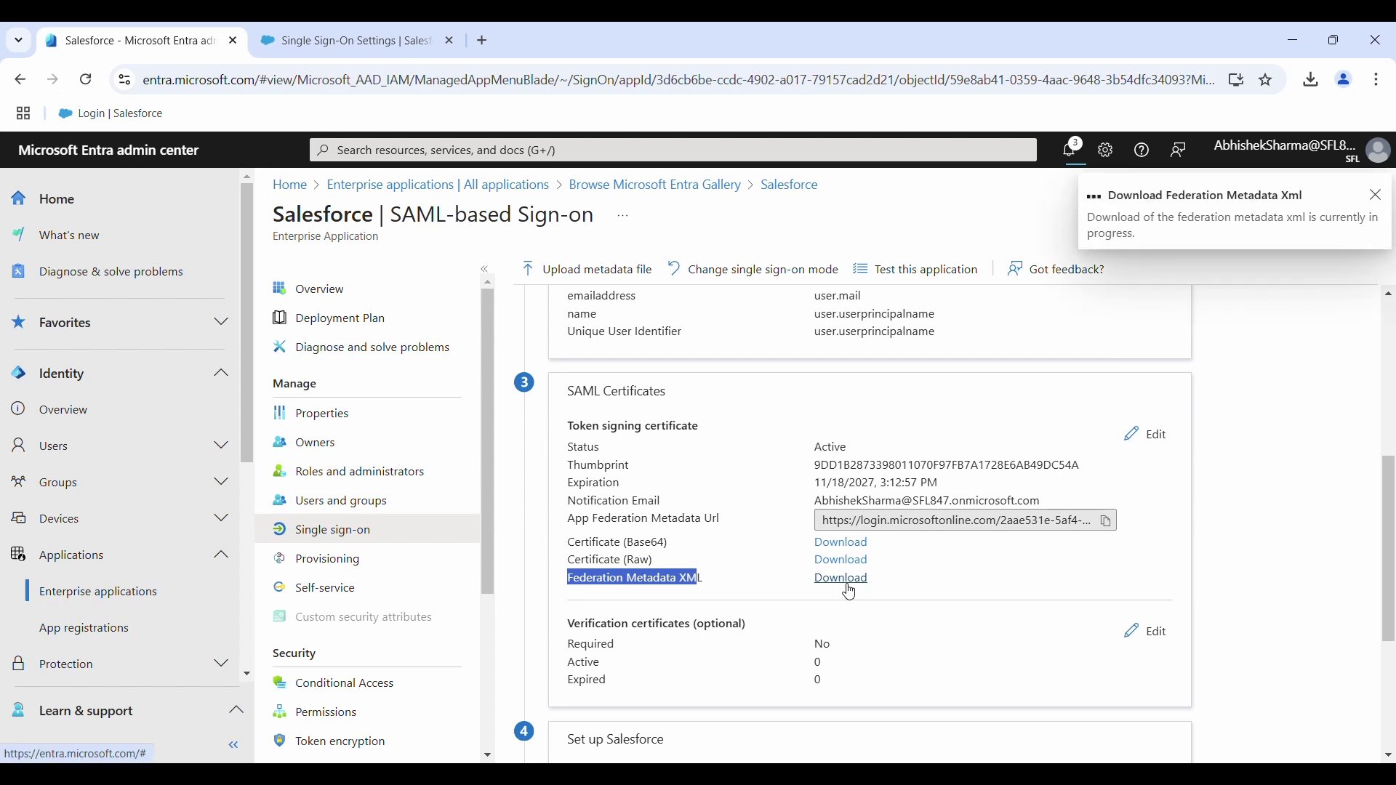
left_click(1375, 196)
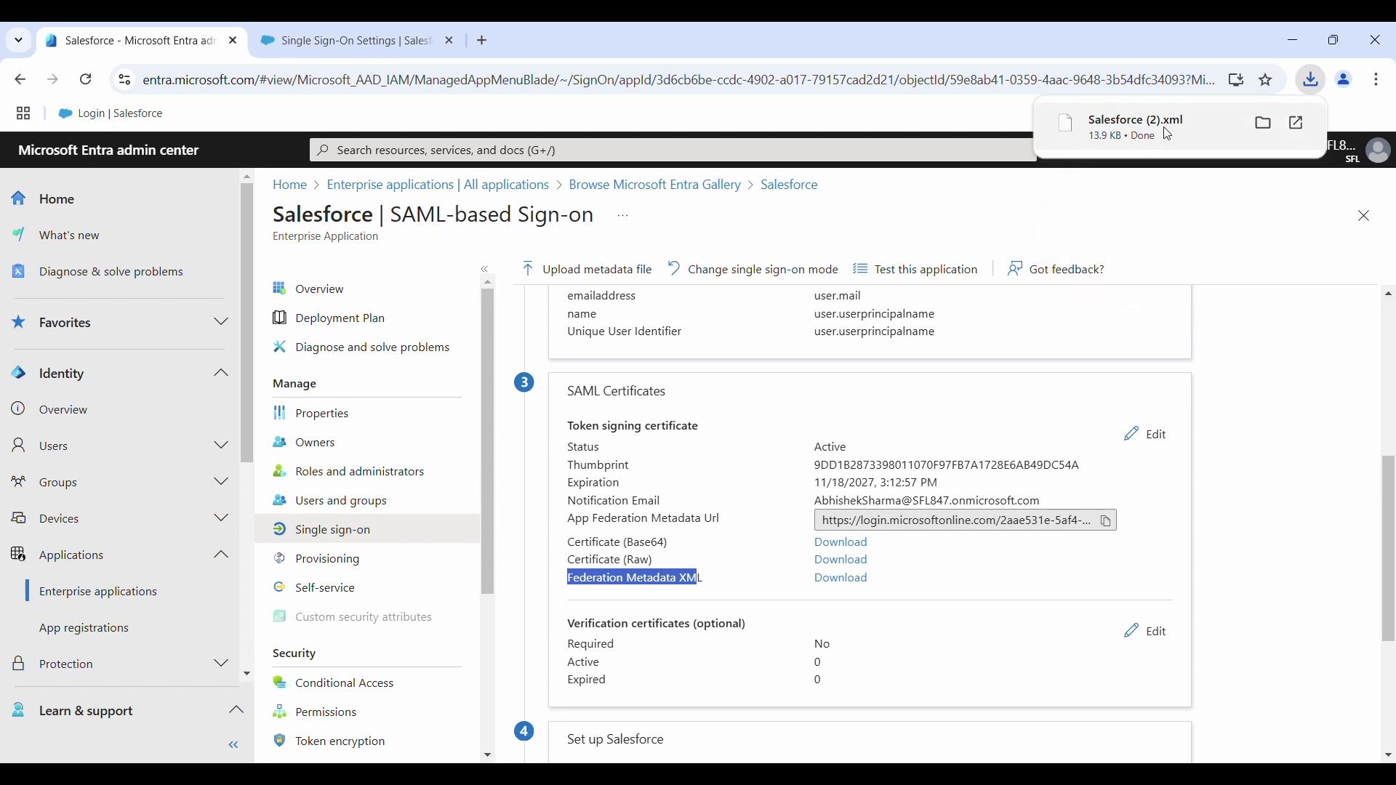
left_click(1348, 500)
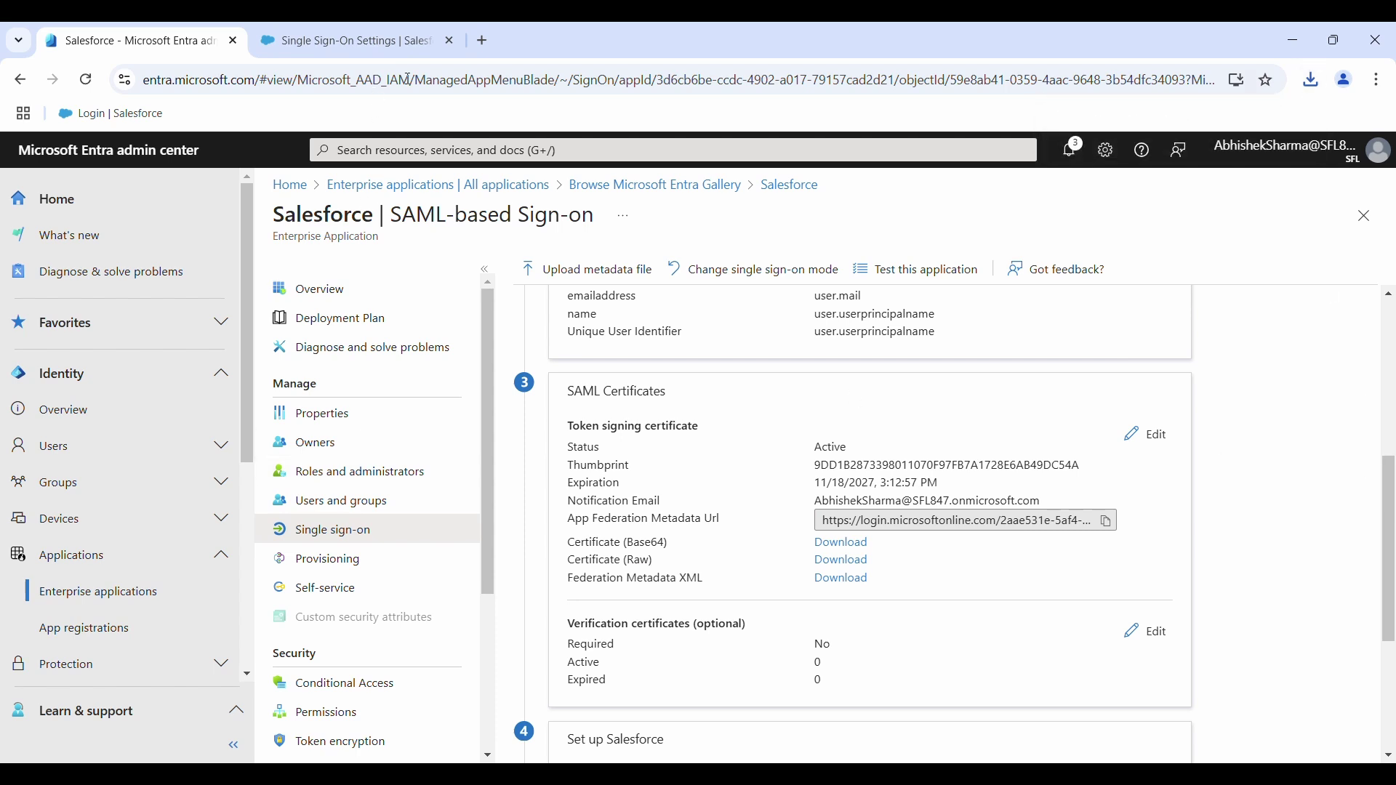
- Add a user assignment and search for and select the user
left_click(345, 518)
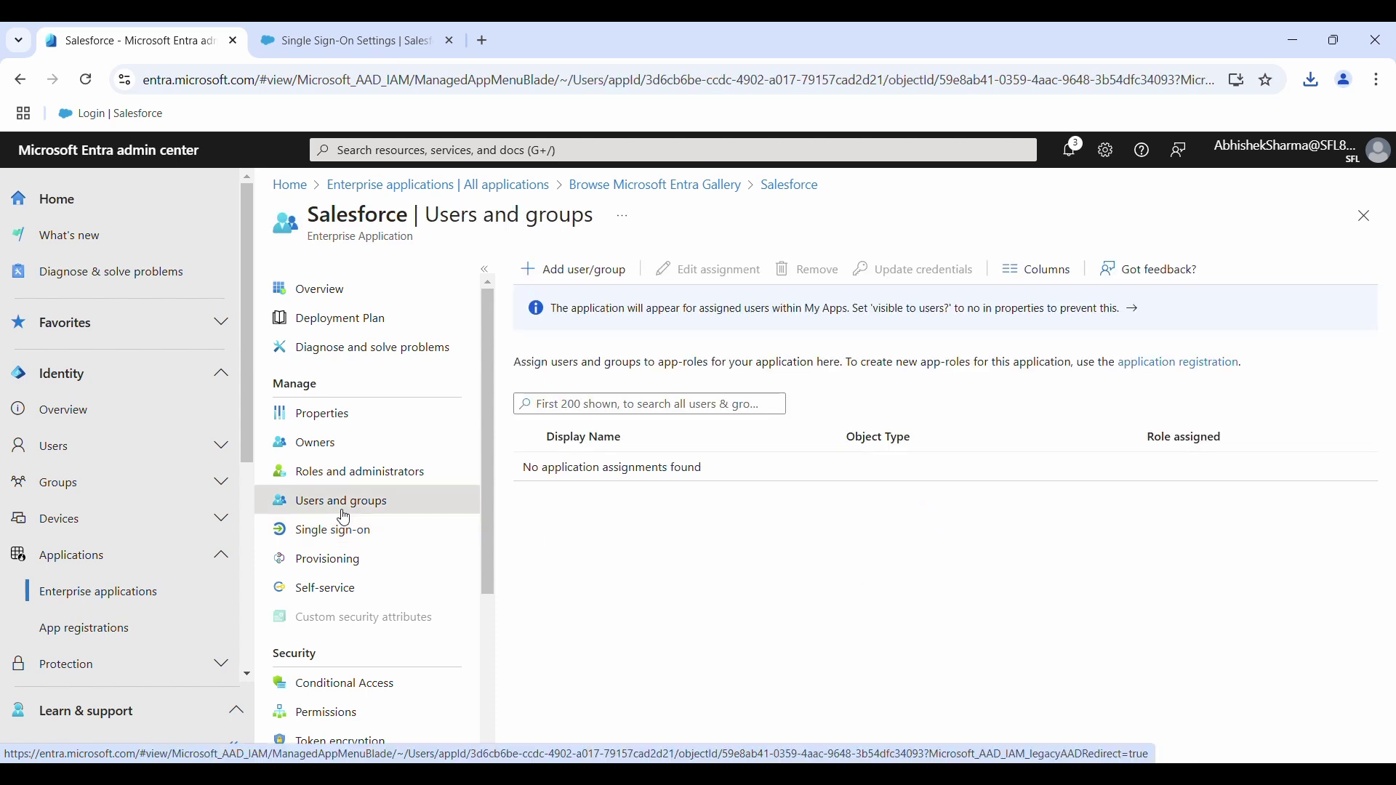
left_click(563, 277)
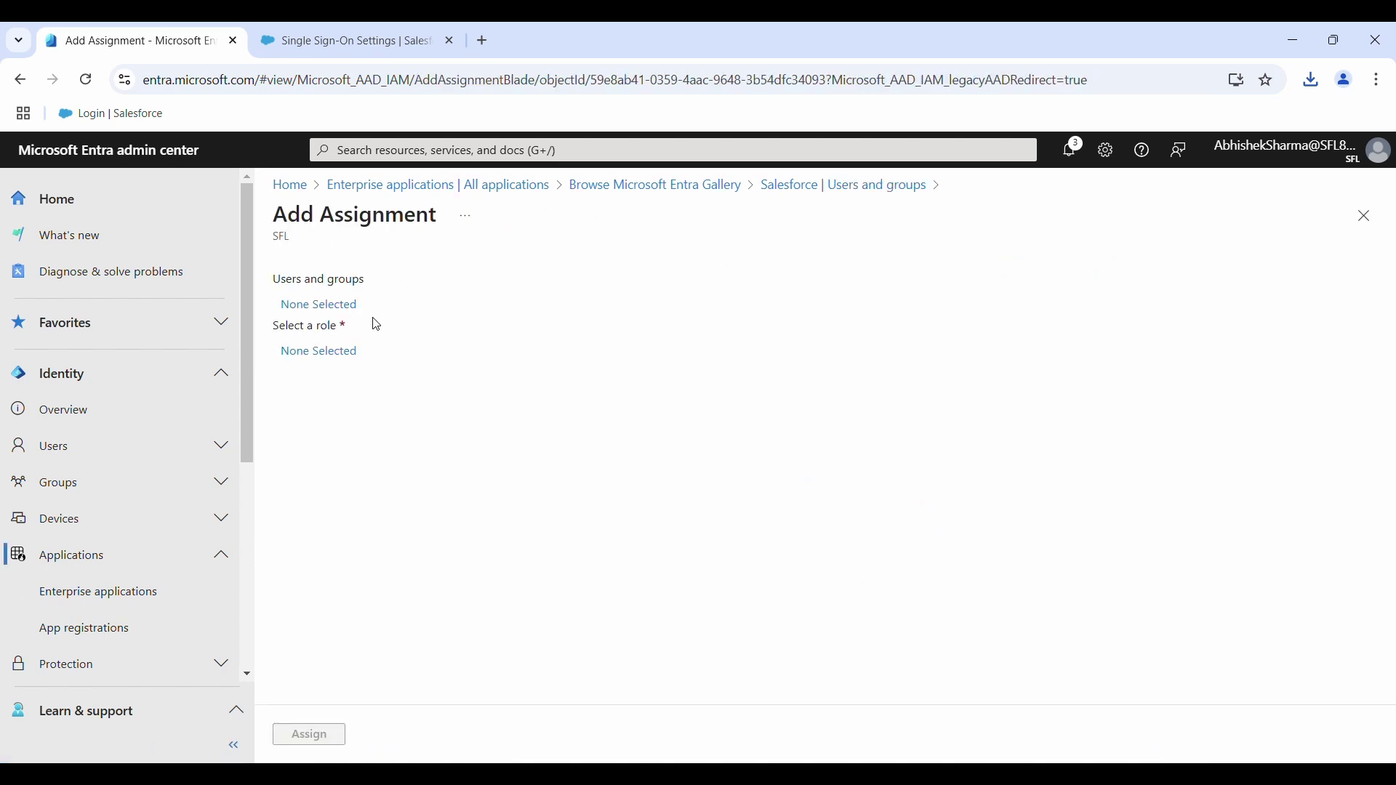
left_click(323, 310)
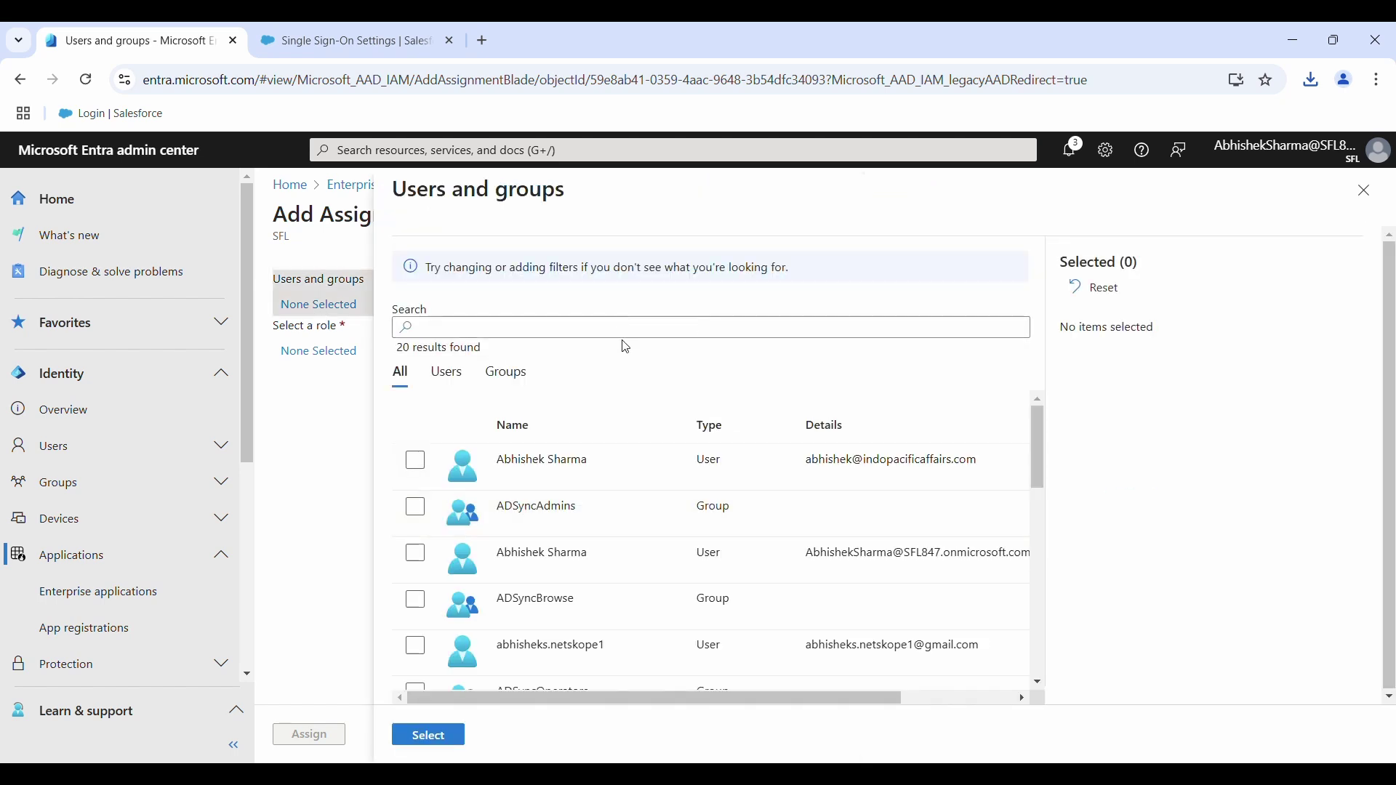
left_click(565, 324)
type("kumar")
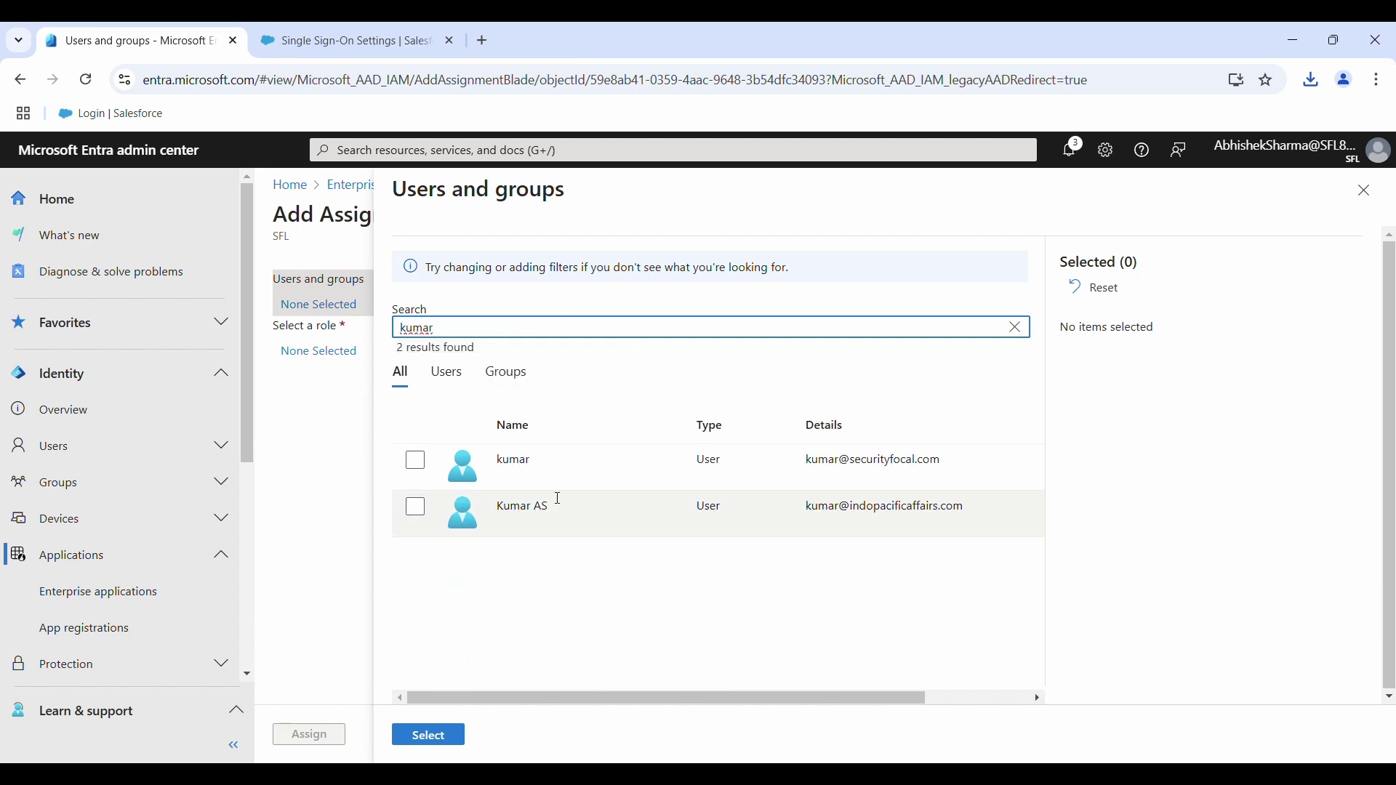
left_click(417, 517)
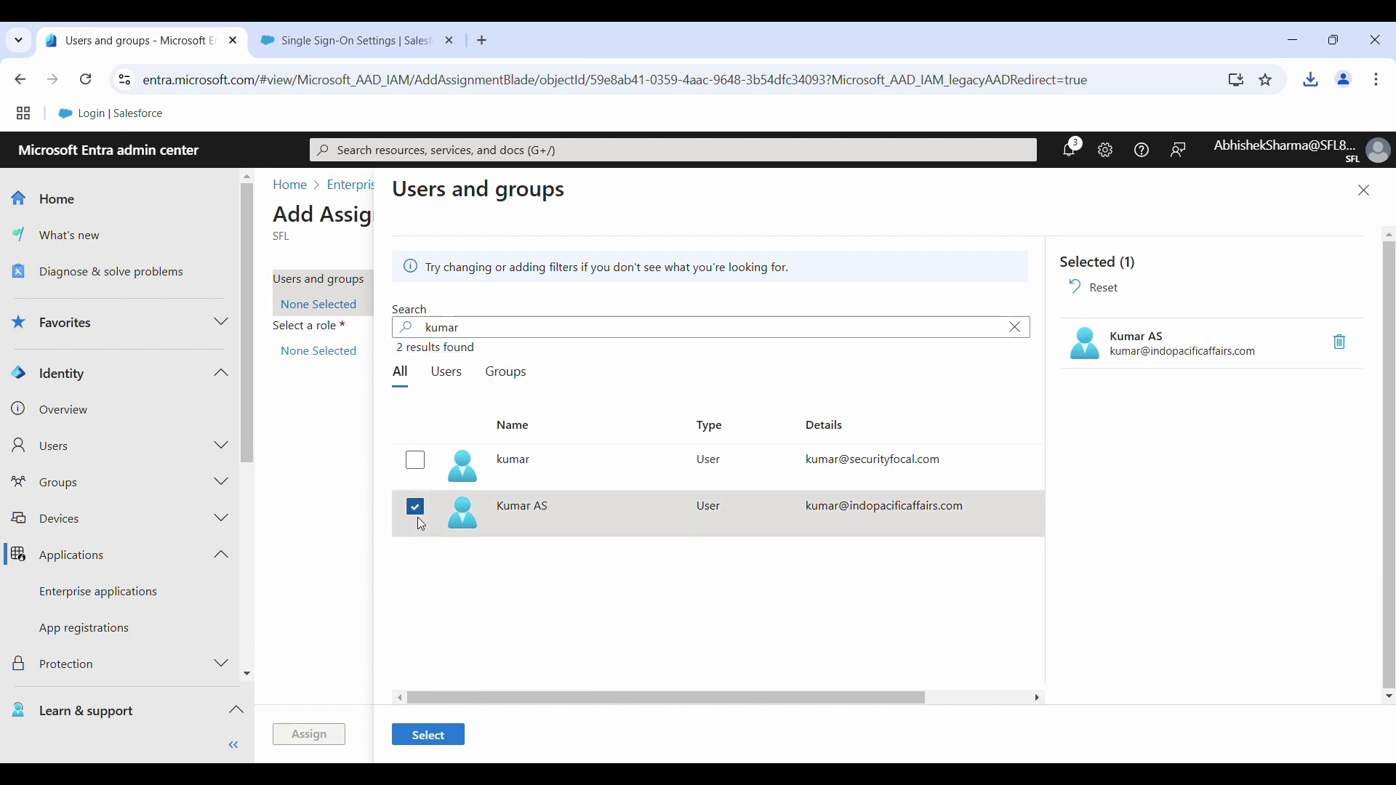
left_click(428, 736)
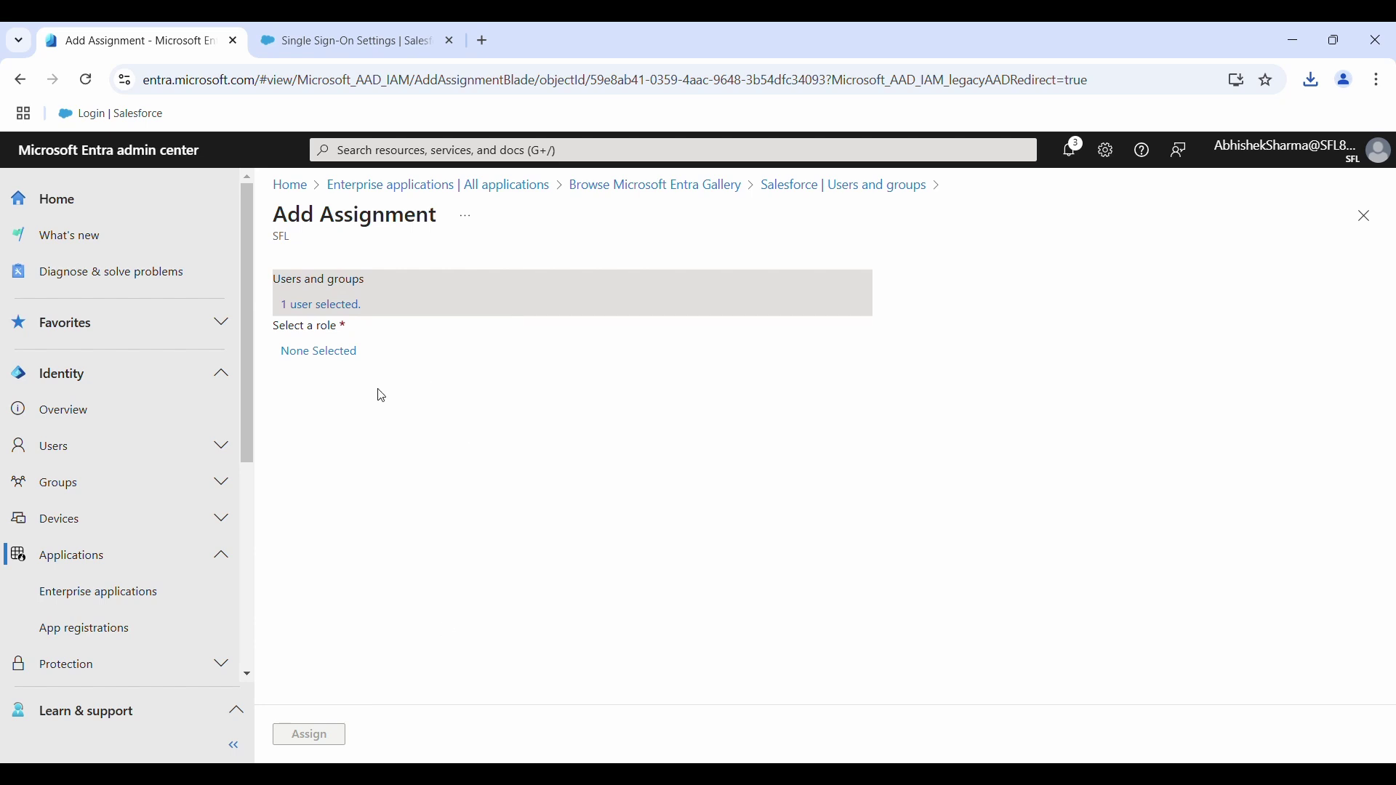
- Give the selected user the Standard User role and assign them to Salesforce
left_click(327, 356)
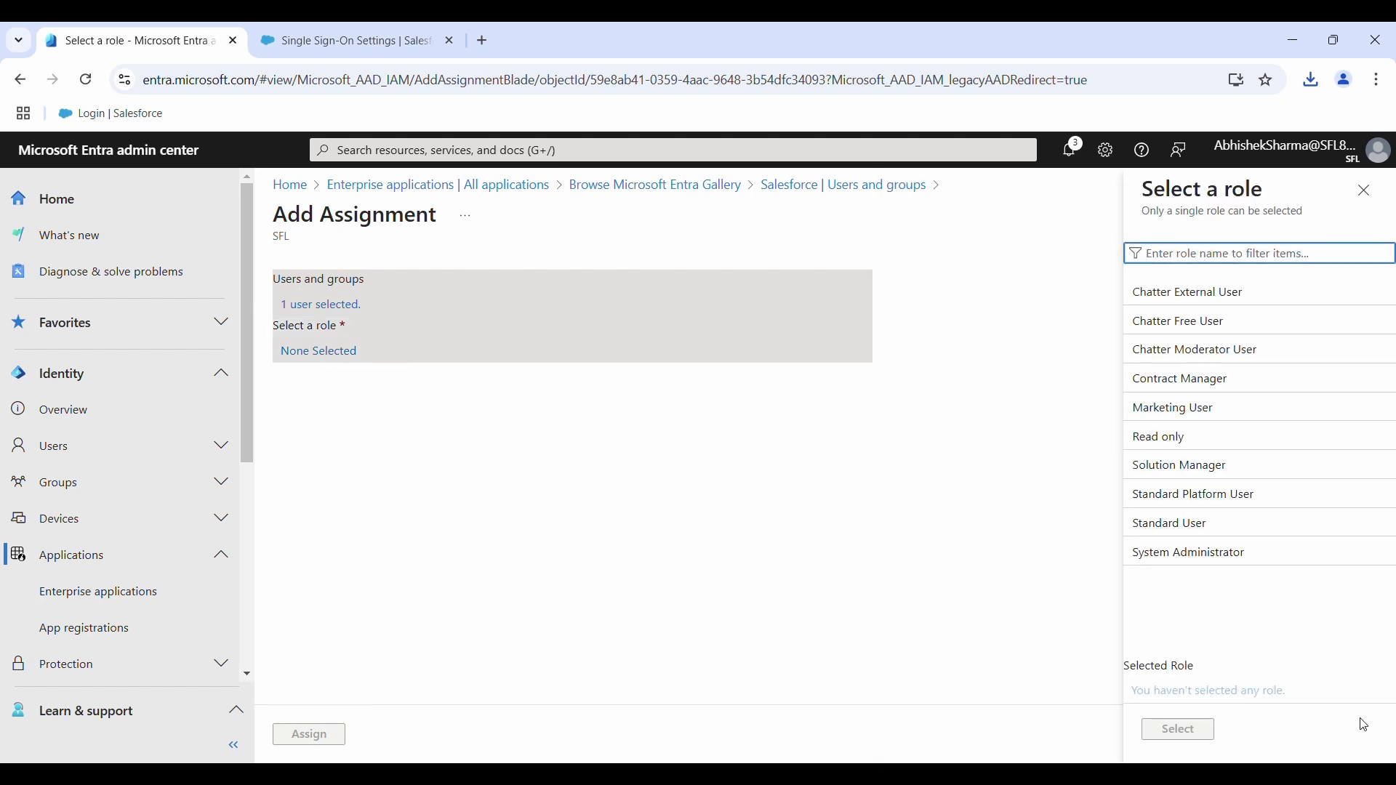
left_click(1218, 529)
left_click(1192, 735)
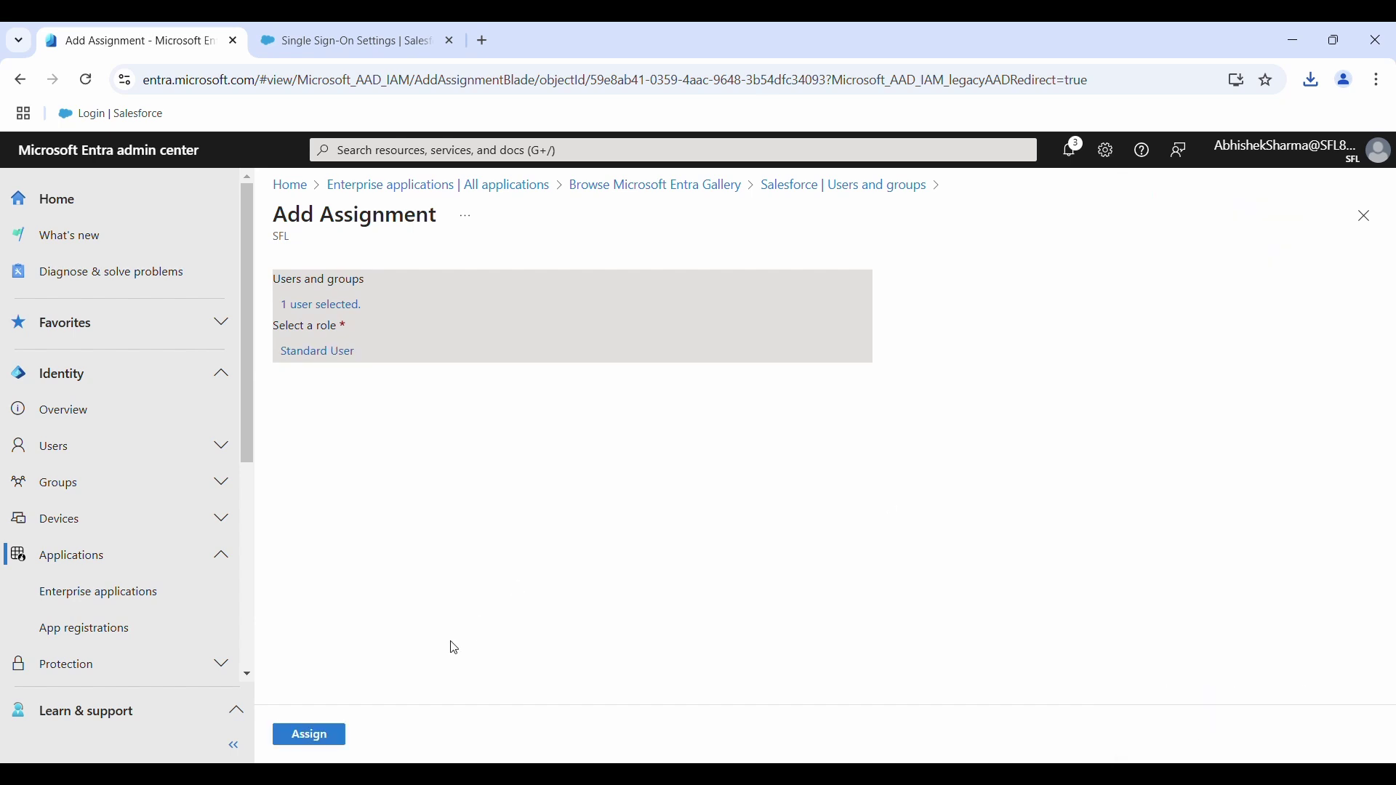
left_click(307, 743)
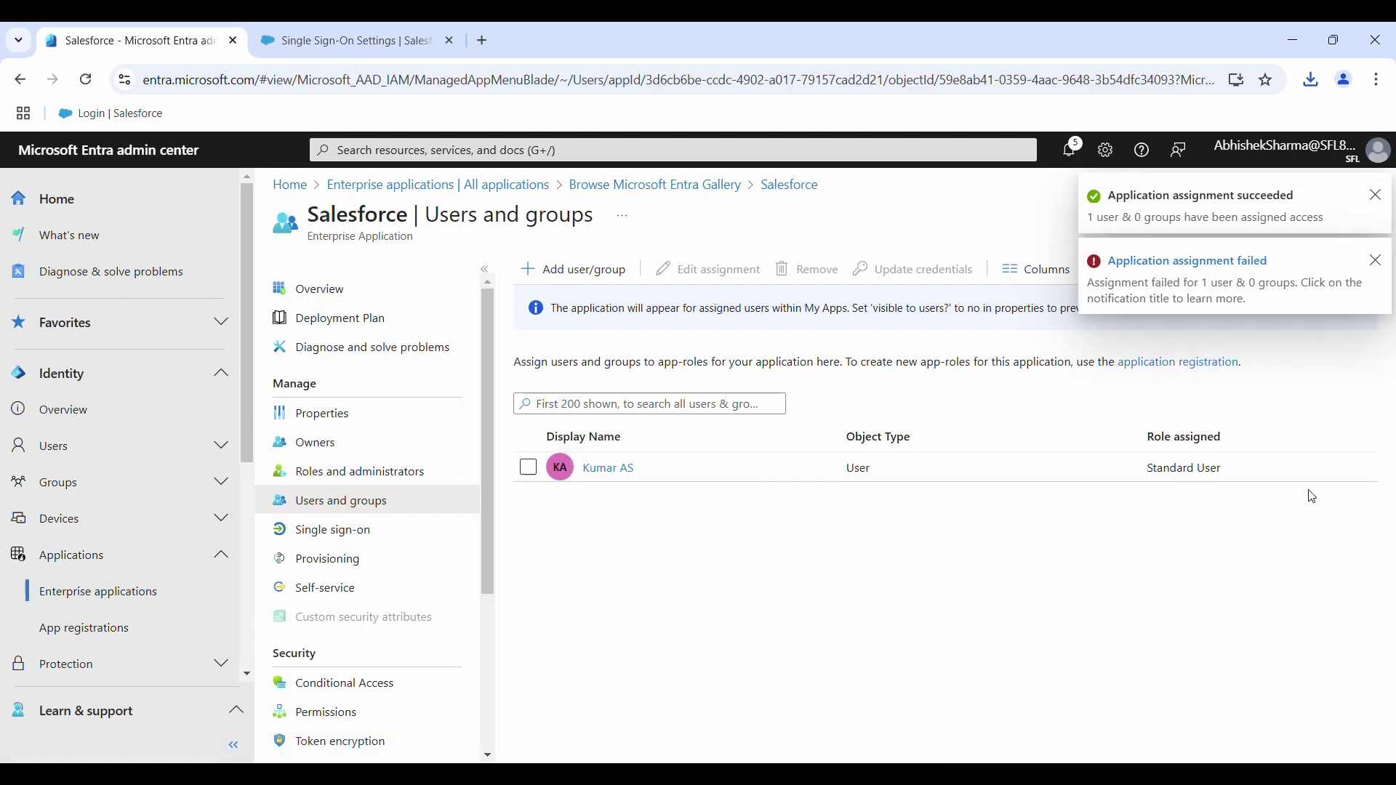
left_click(1376, 262)
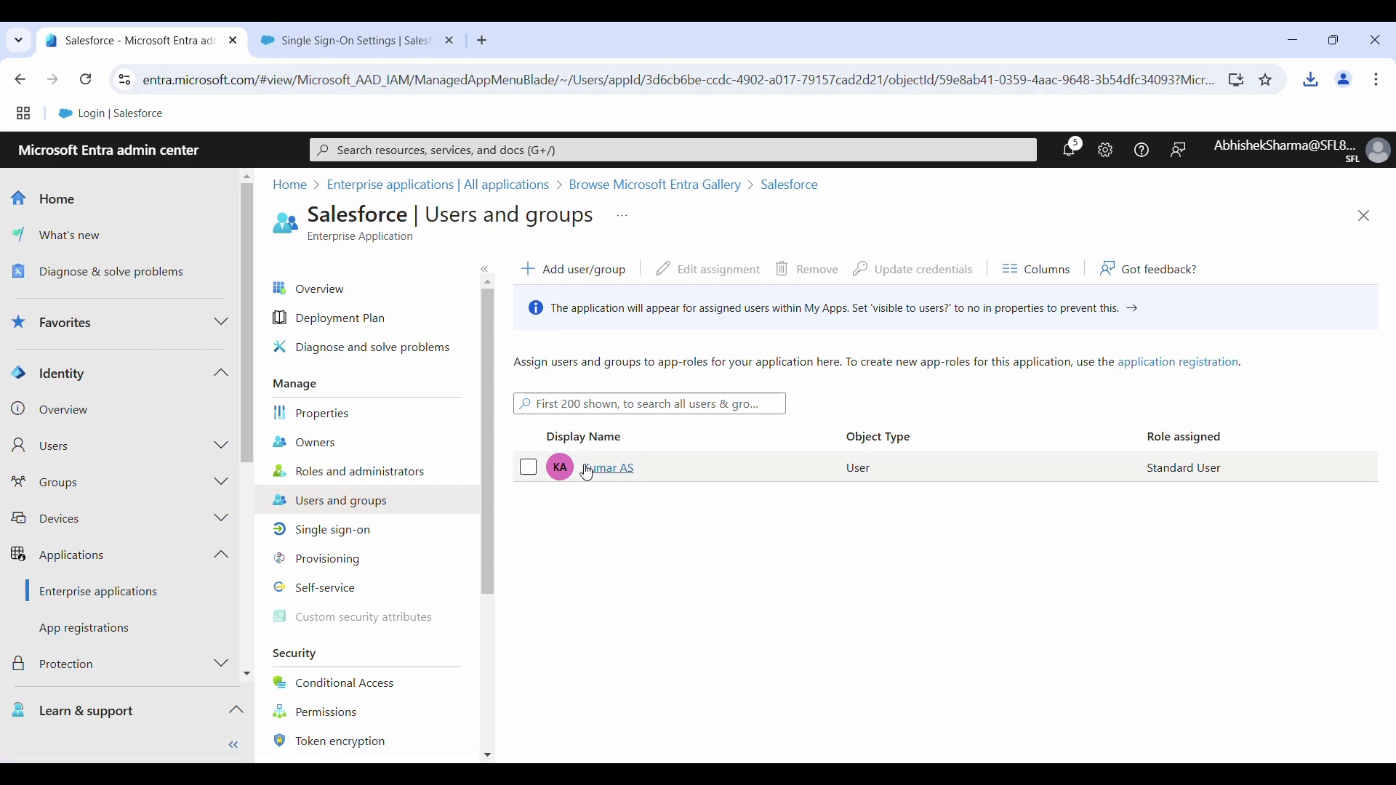
left_click(386, 532)
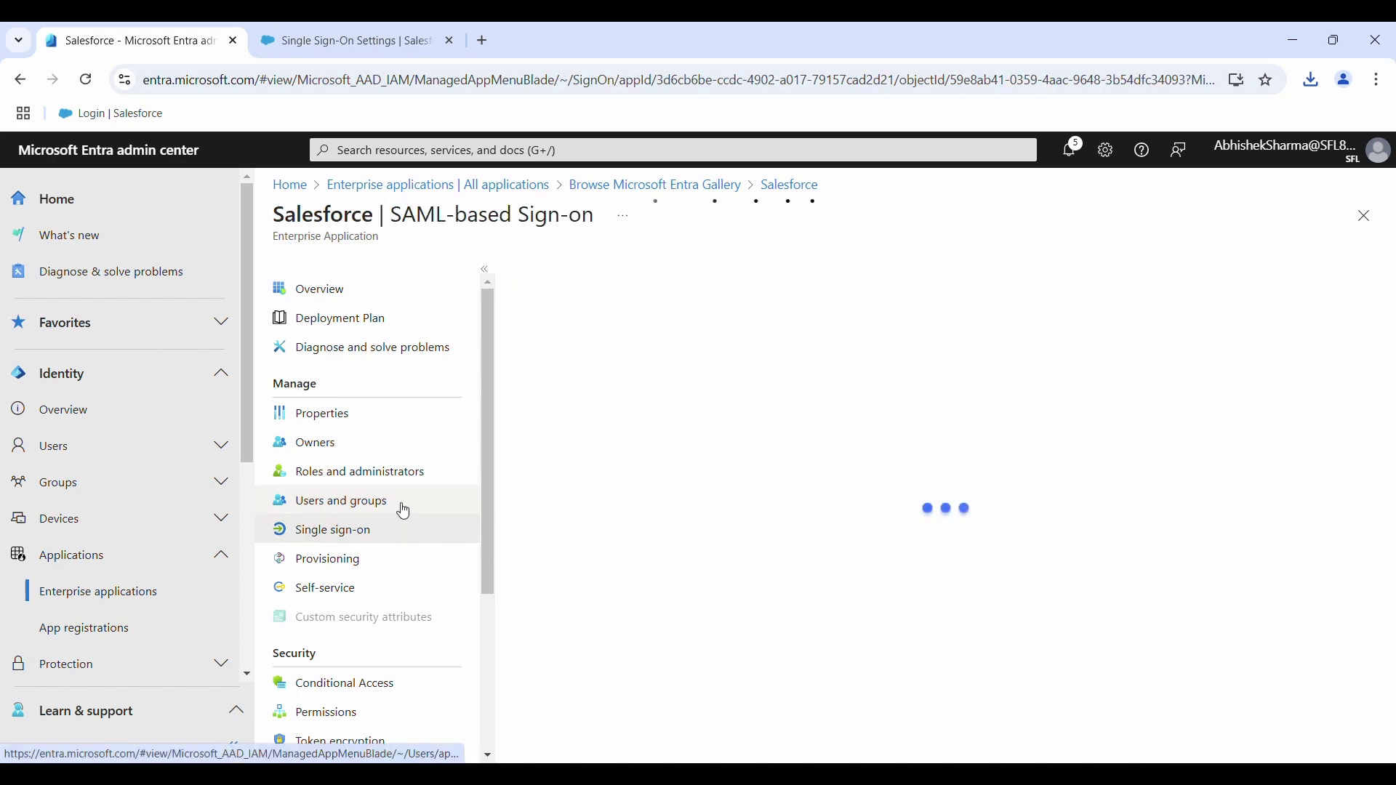
left_click(402, 509)
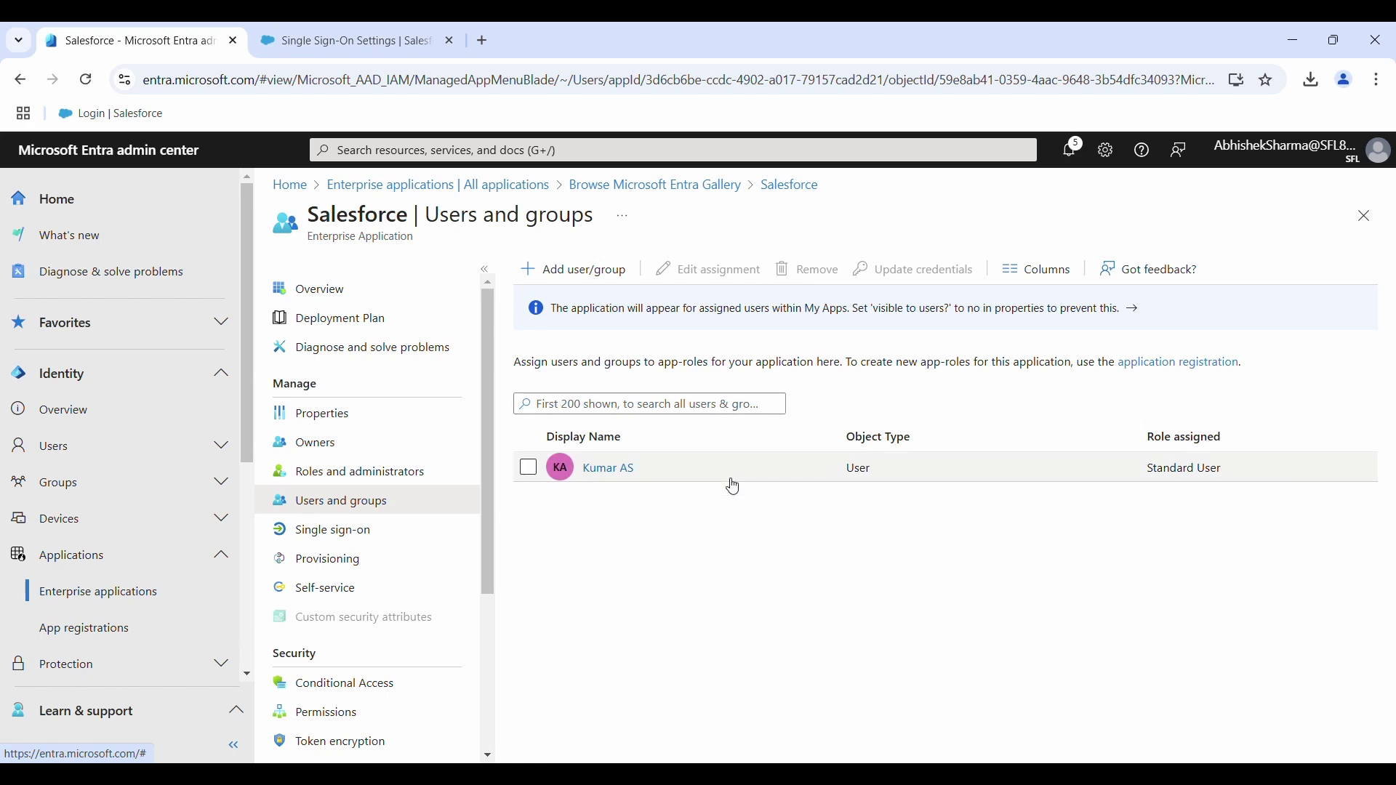
- Switch to Salesforce Setup and reload Single Sign-On Settings, confirming SAML is enabled
left_click(331, 43)
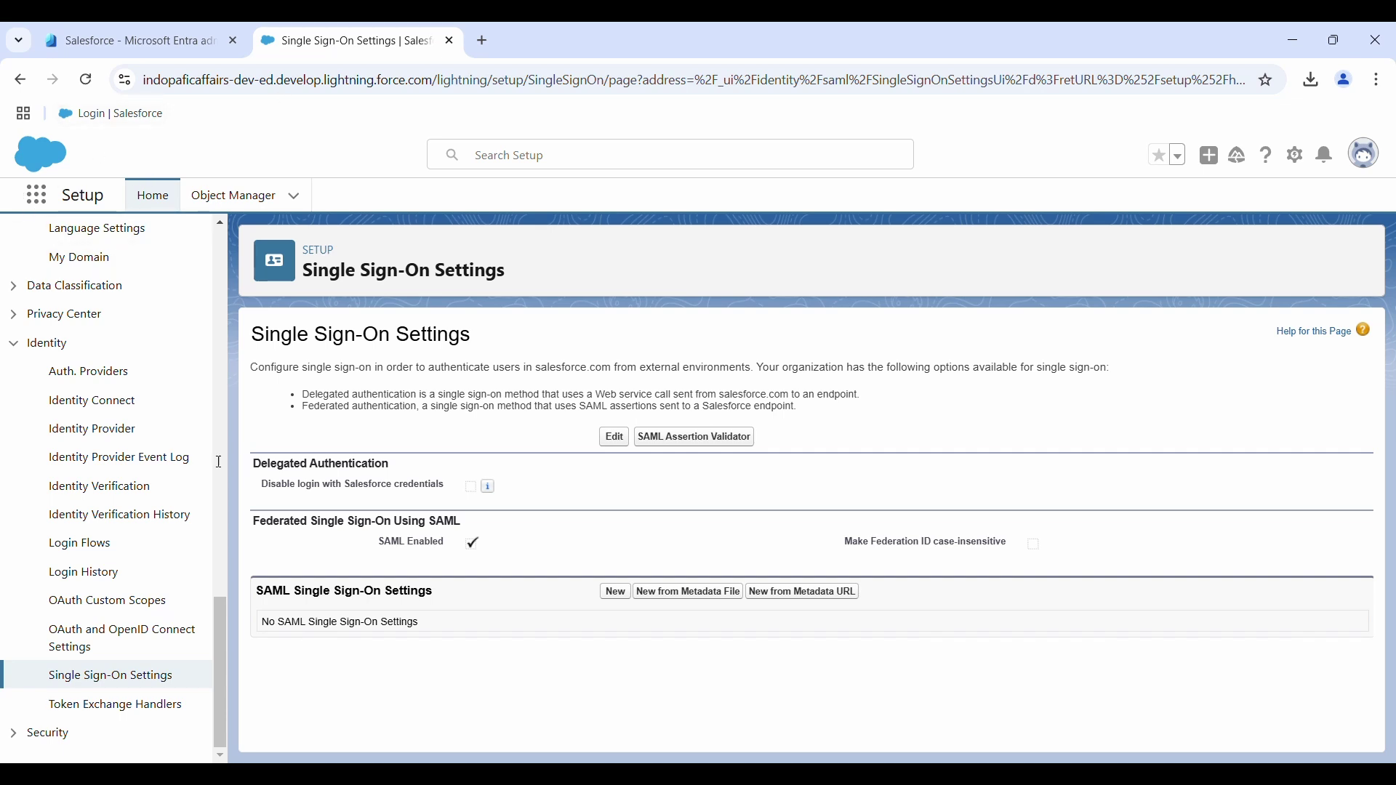
left_click_drag(223, 631, 206, 440)
scroll(200, 495, "down", 7)
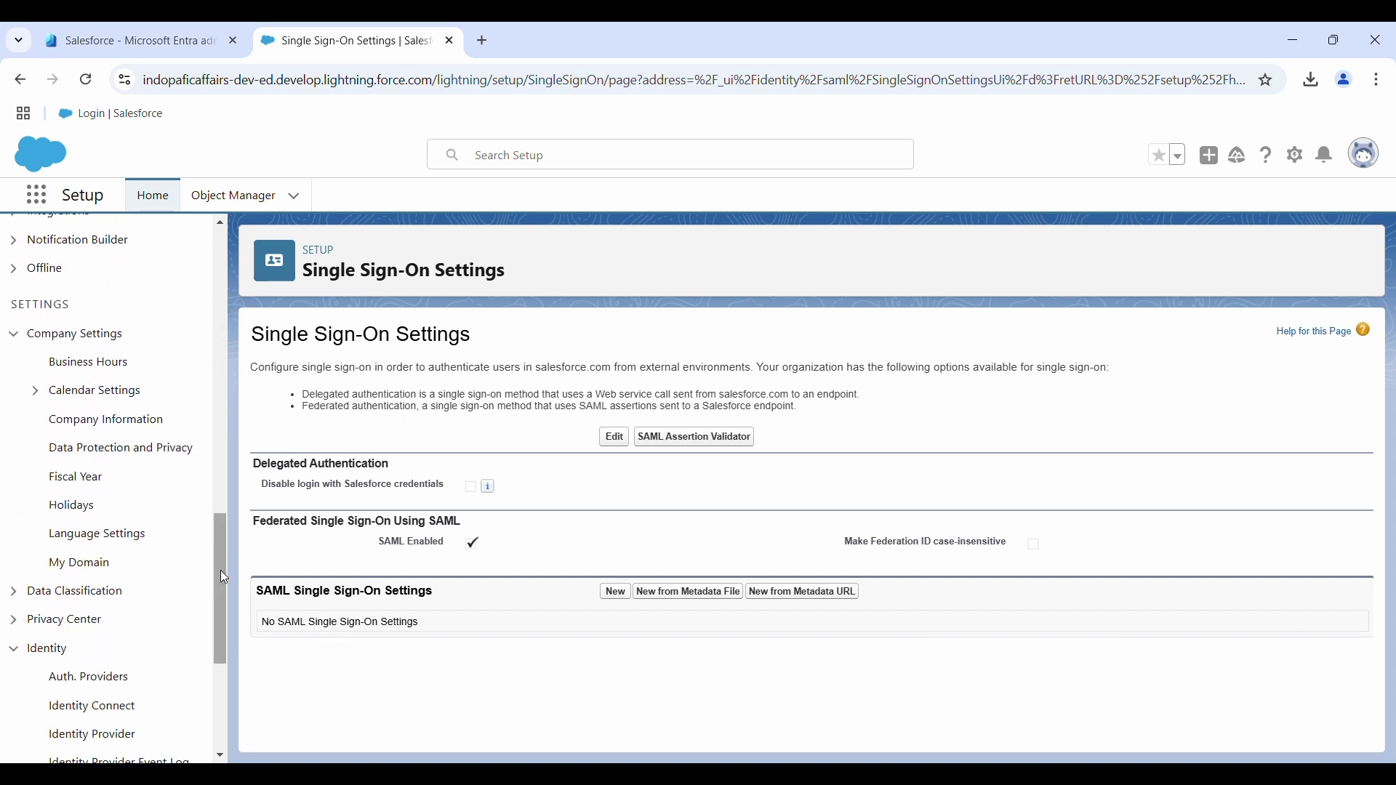
left_click_drag(221, 570, 218, 688)
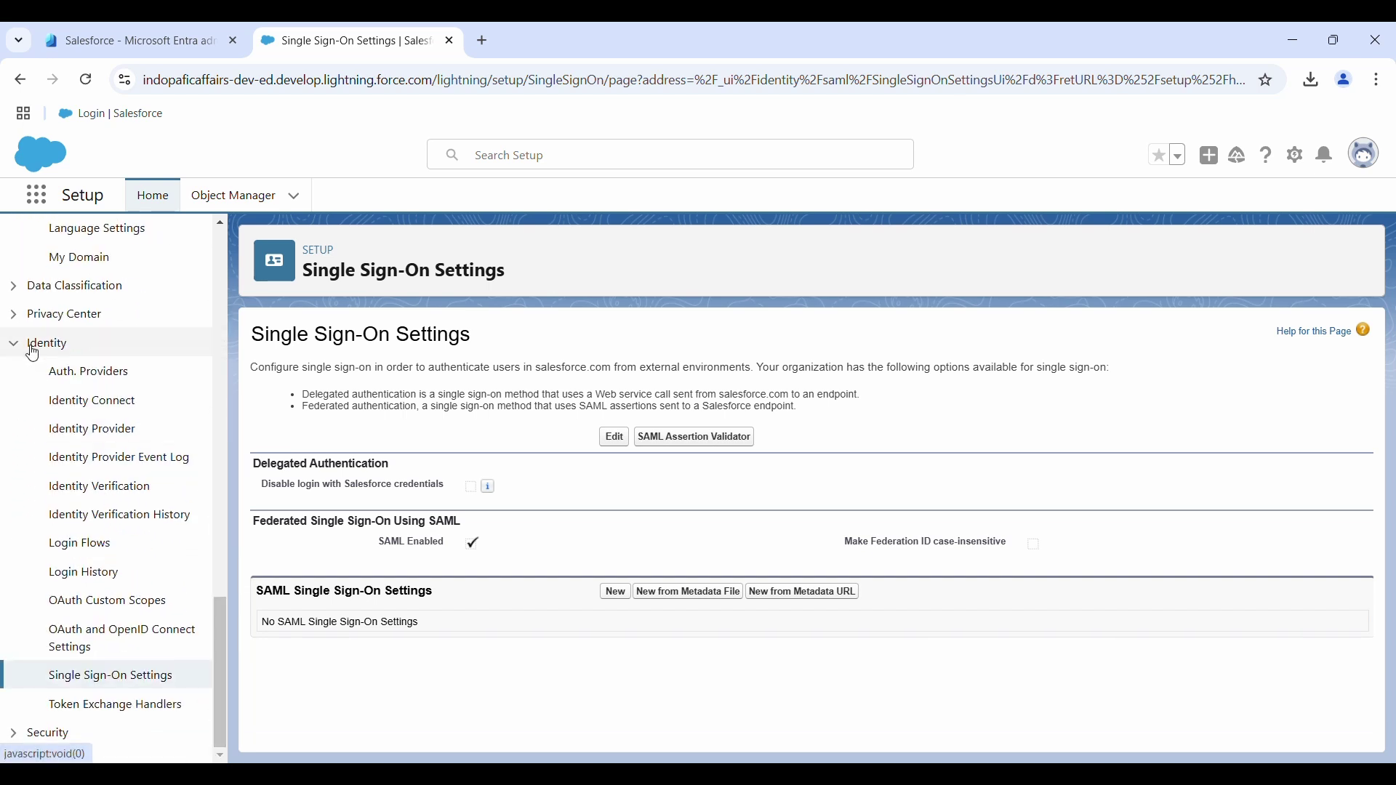
left_click(115, 682)
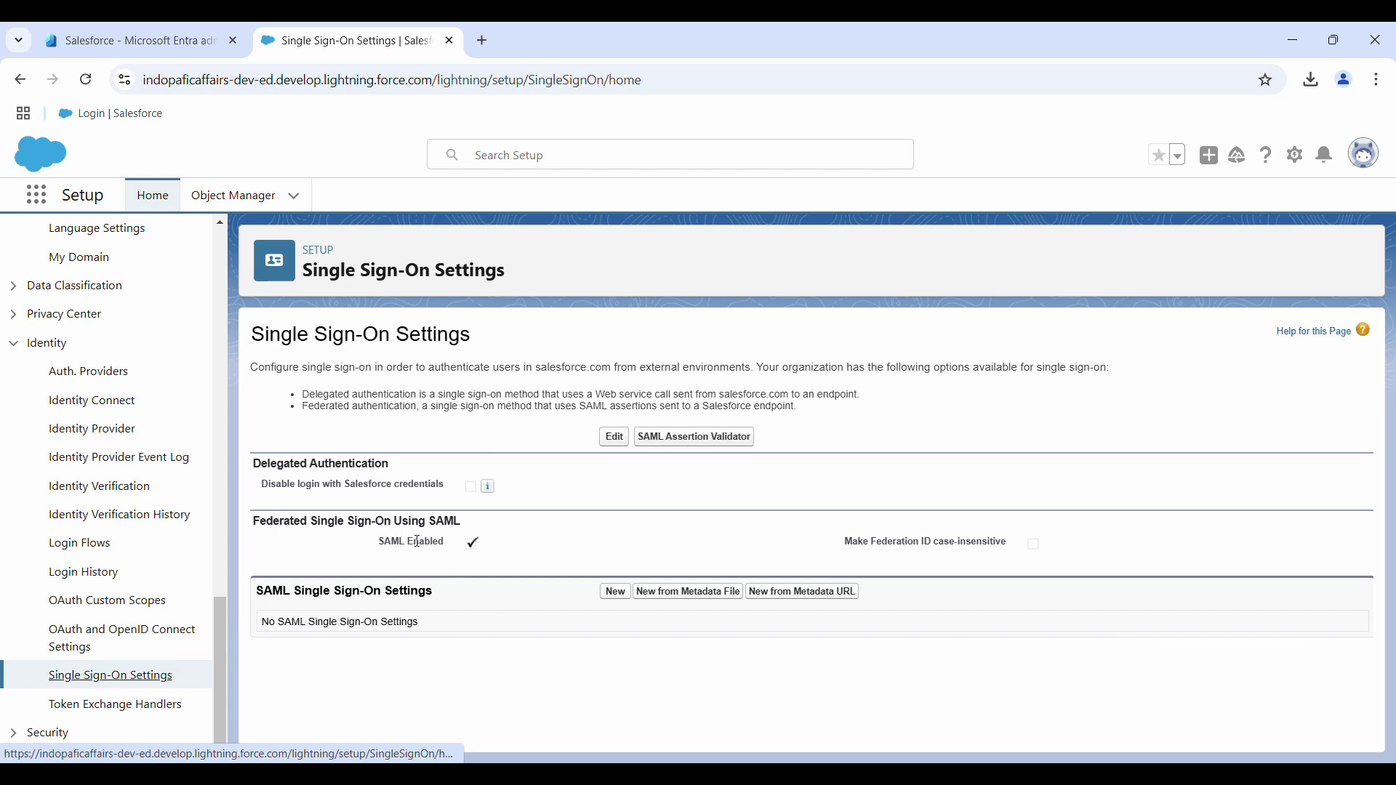
left_click_drag(384, 542, 436, 544)
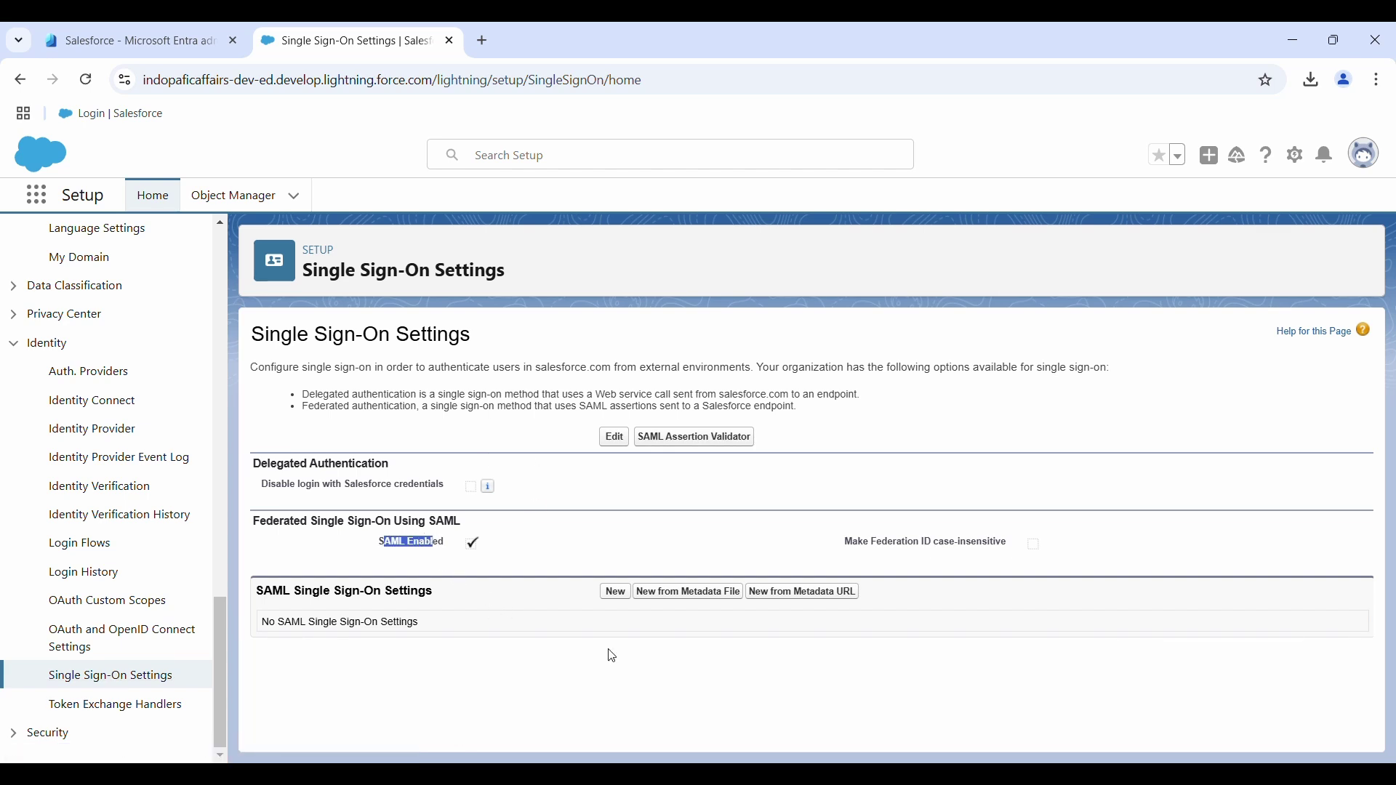
left_click(667, 705)
- Create a new SAML configuration from the Salesforce (2).xml metadata file
left_click(689, 598)
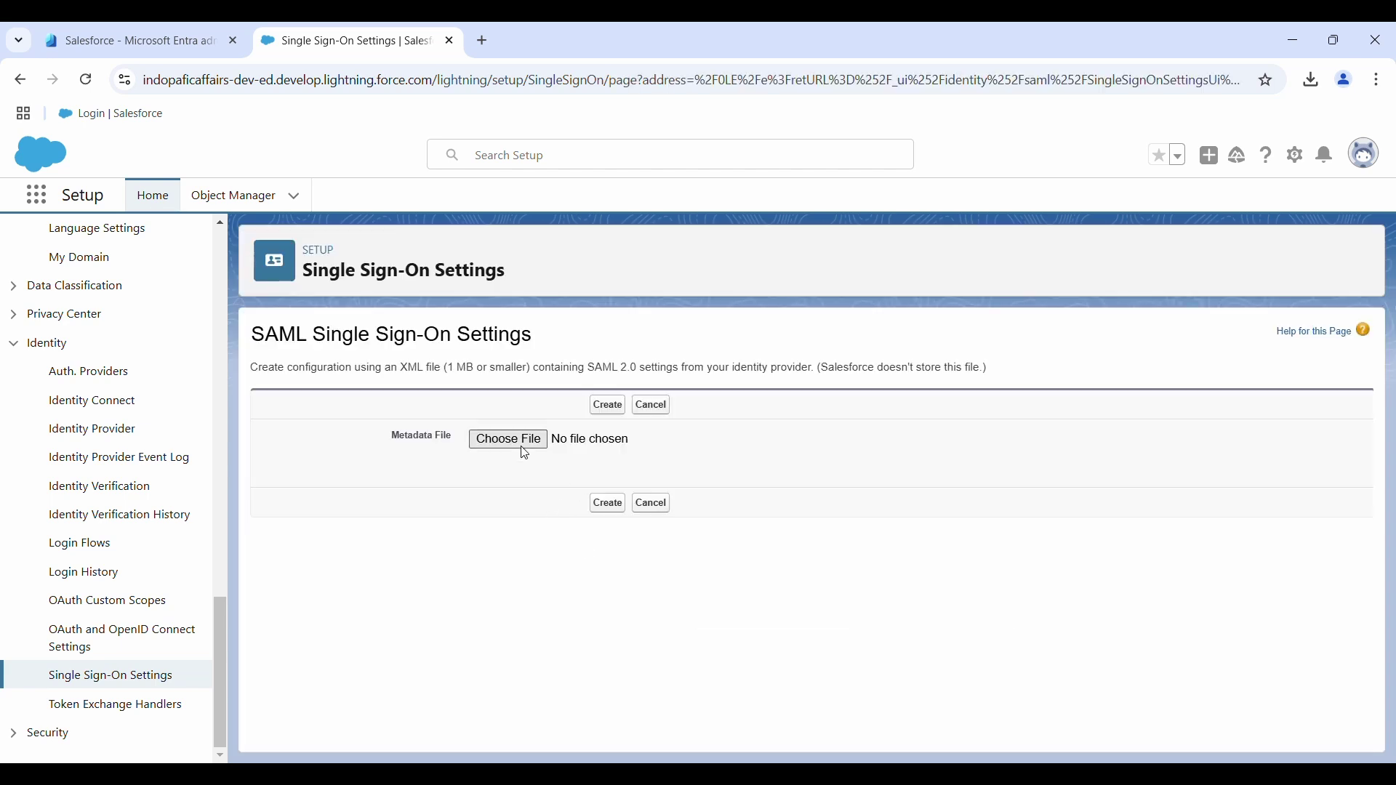
left_click(522, 444)
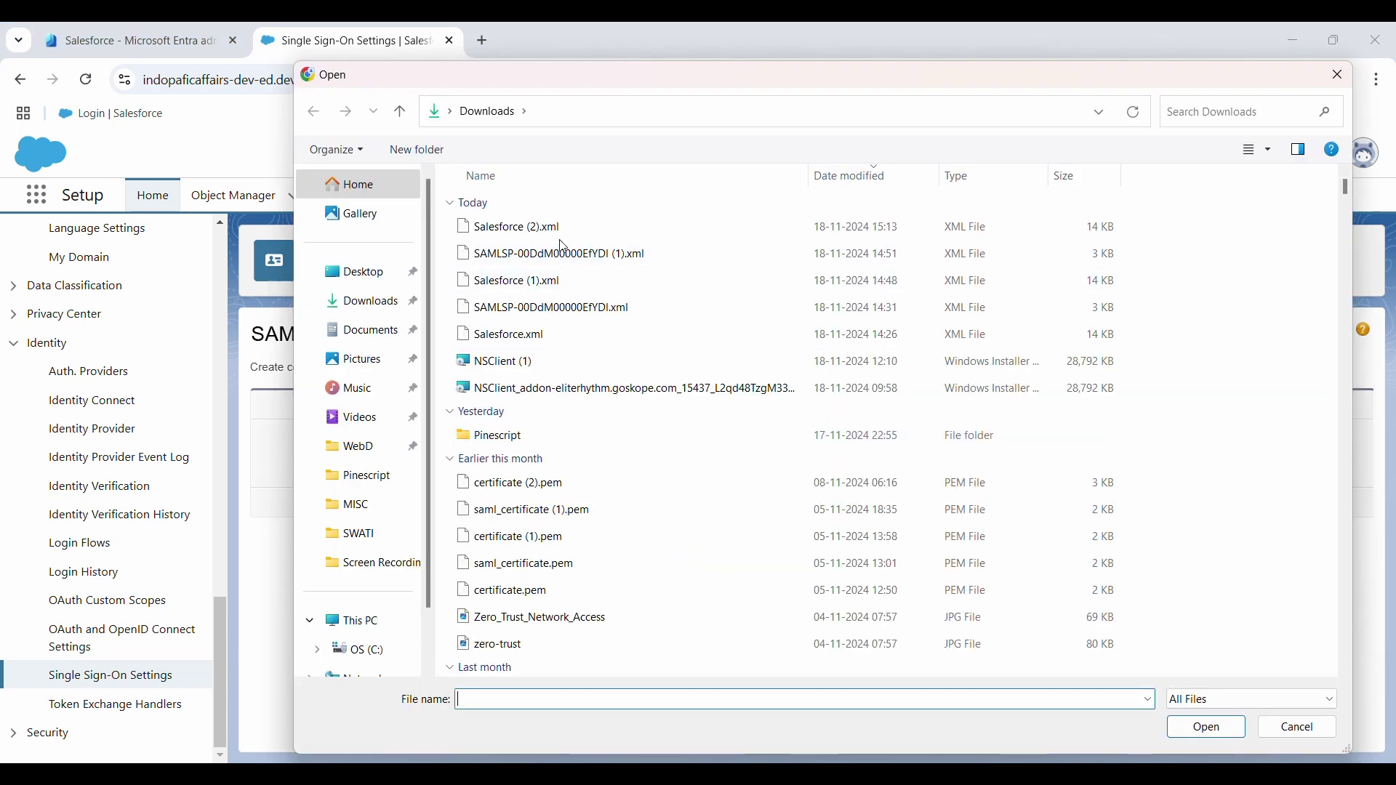
double_click(560, 234)
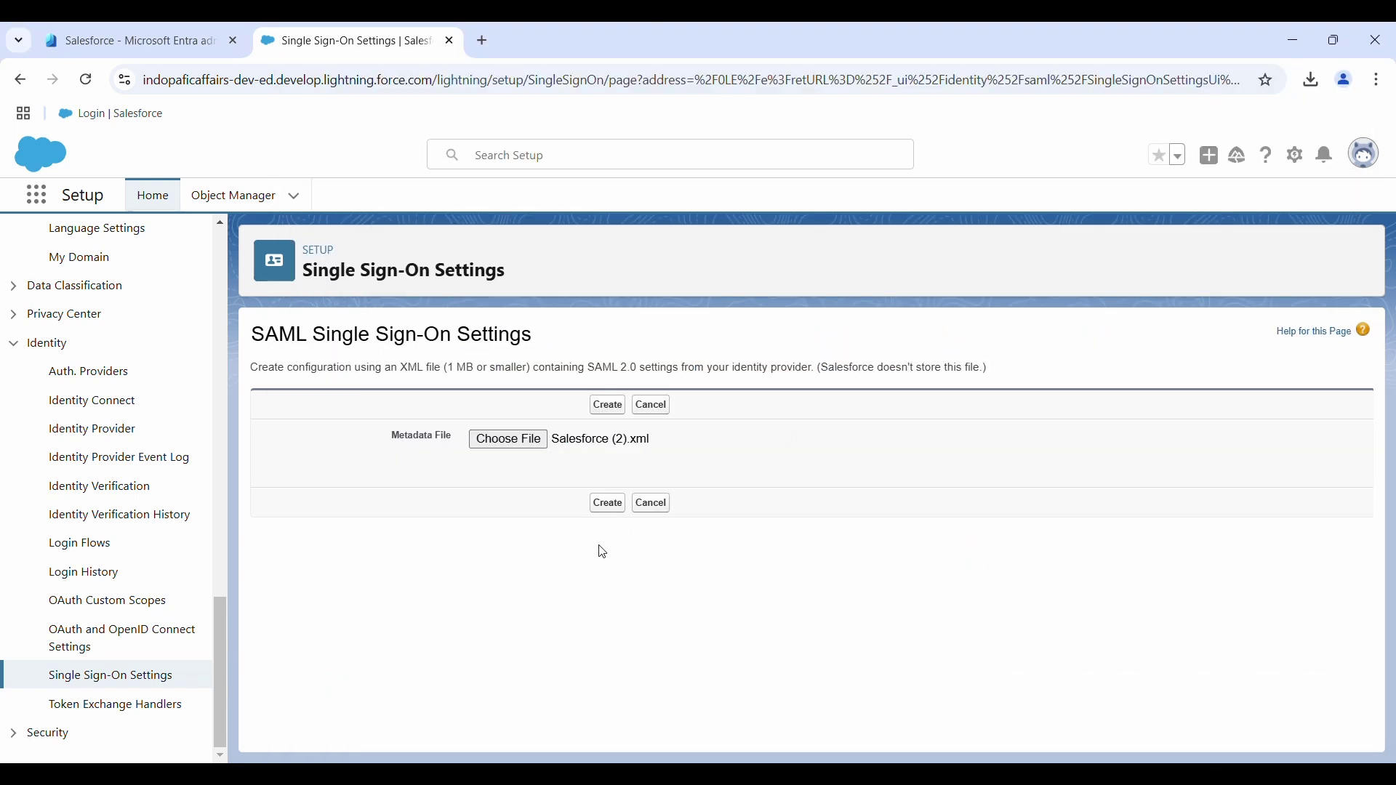
left_click(612, 506)
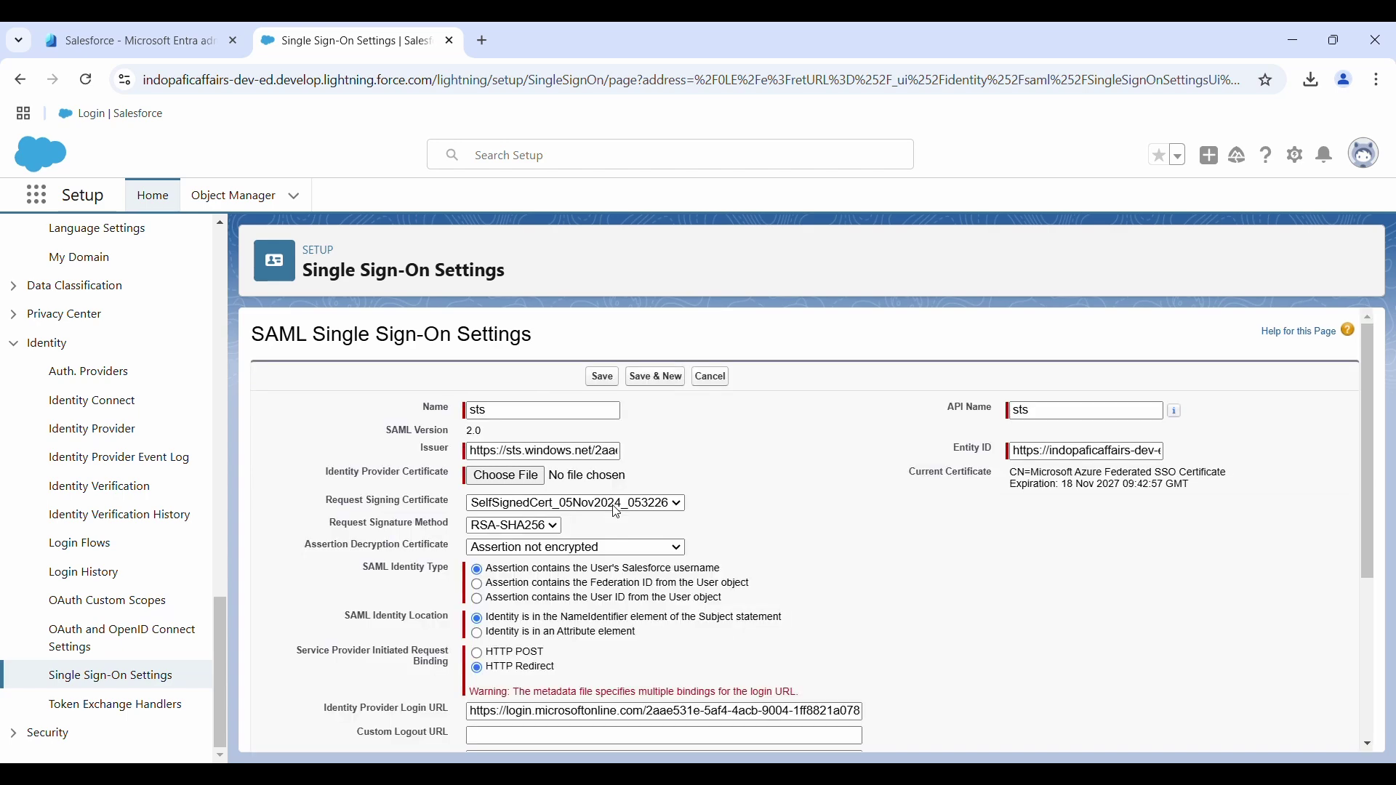
scroll(848, 608, "down", 2)
scroll(848, 608, "down", 2)
scroll(848, 608, "up", 4)
- Name the configuration 'Entra Id', save it, and download its SP metadata
left_click_drag(504, 409, 381, 378)
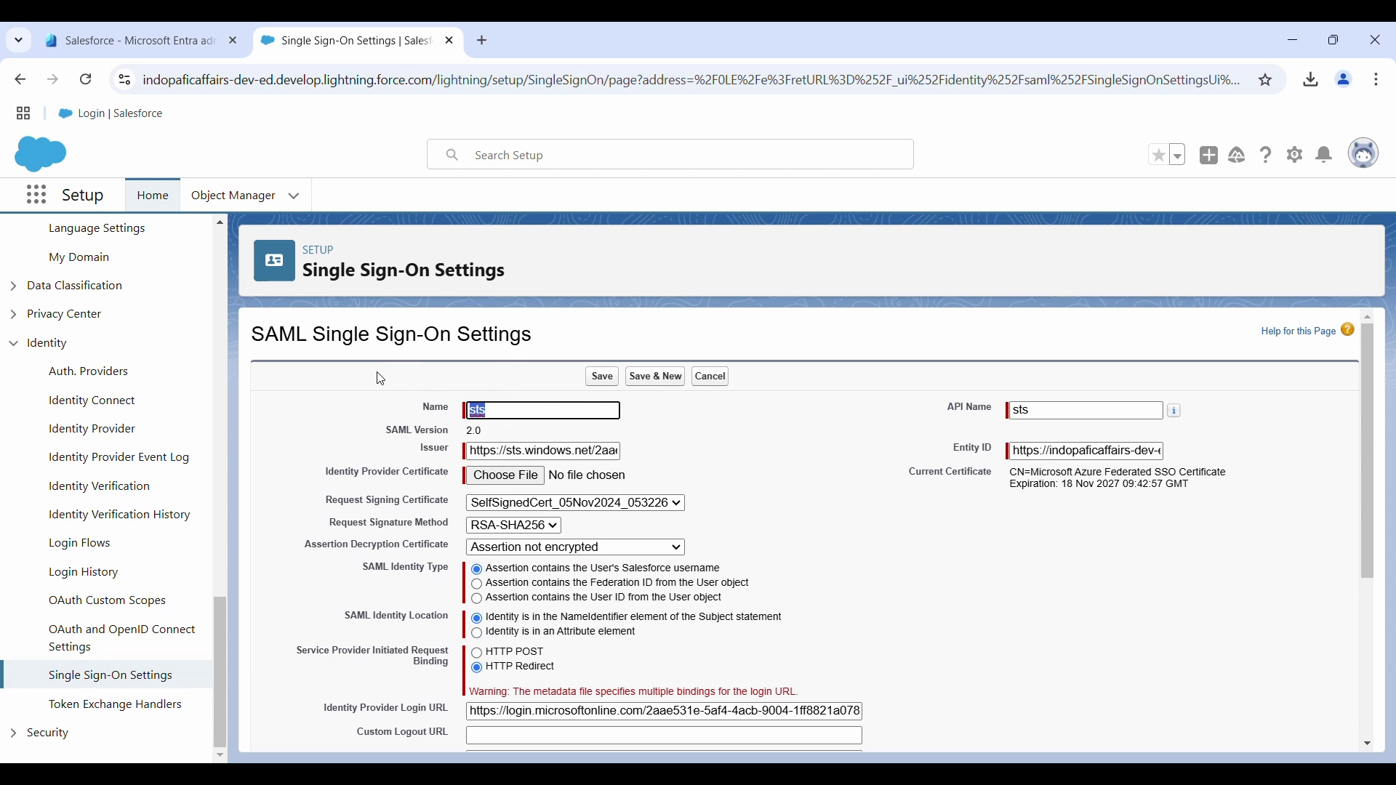
type("Entra")
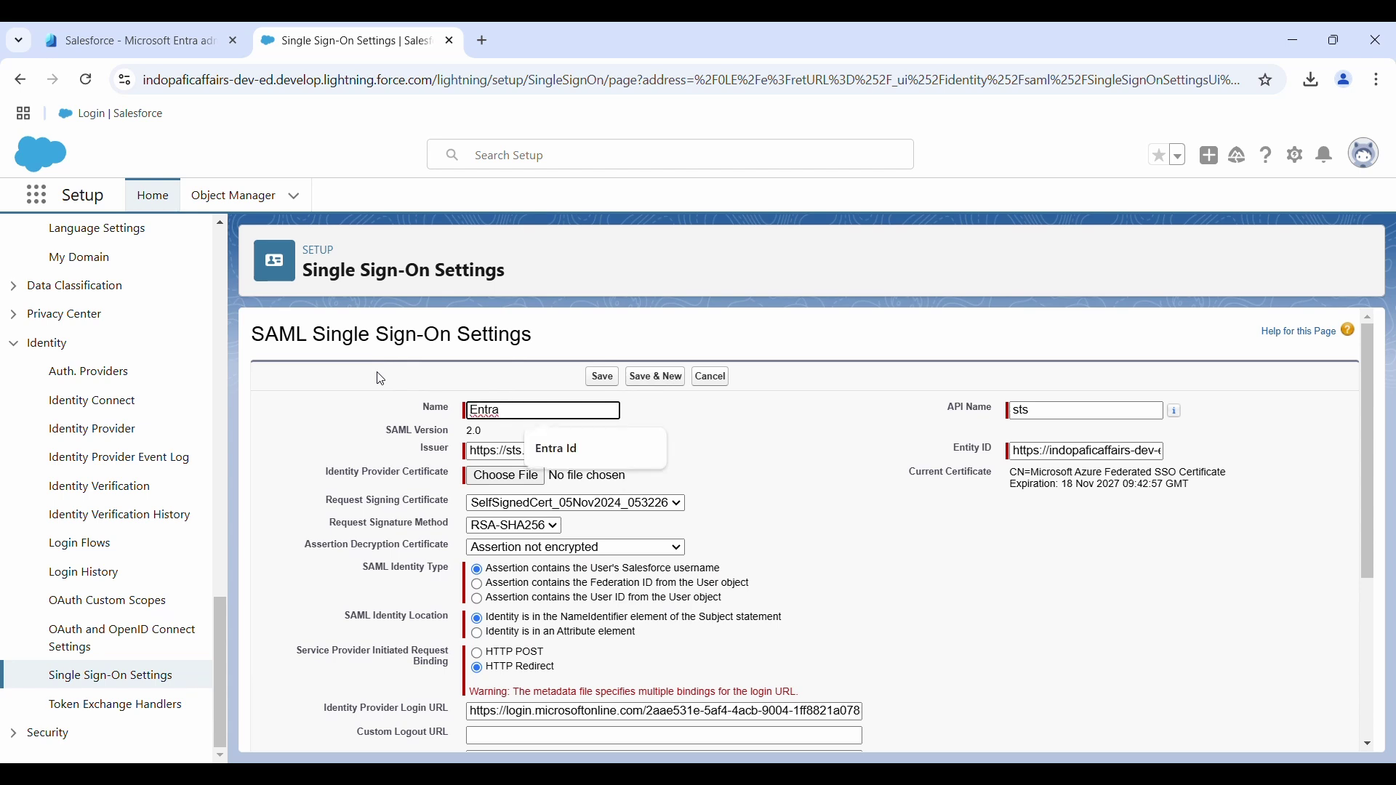
type(" Id")
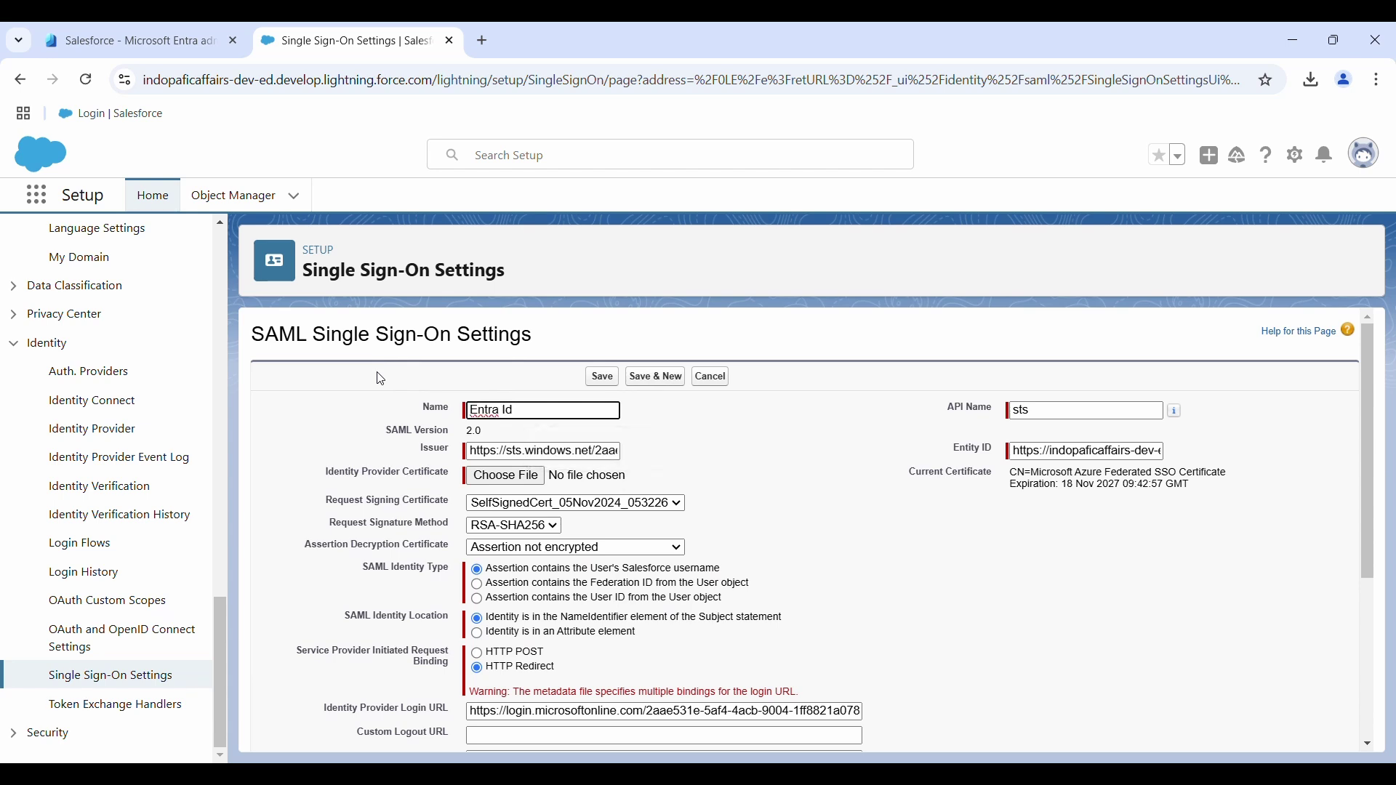
left_click(601, 377)
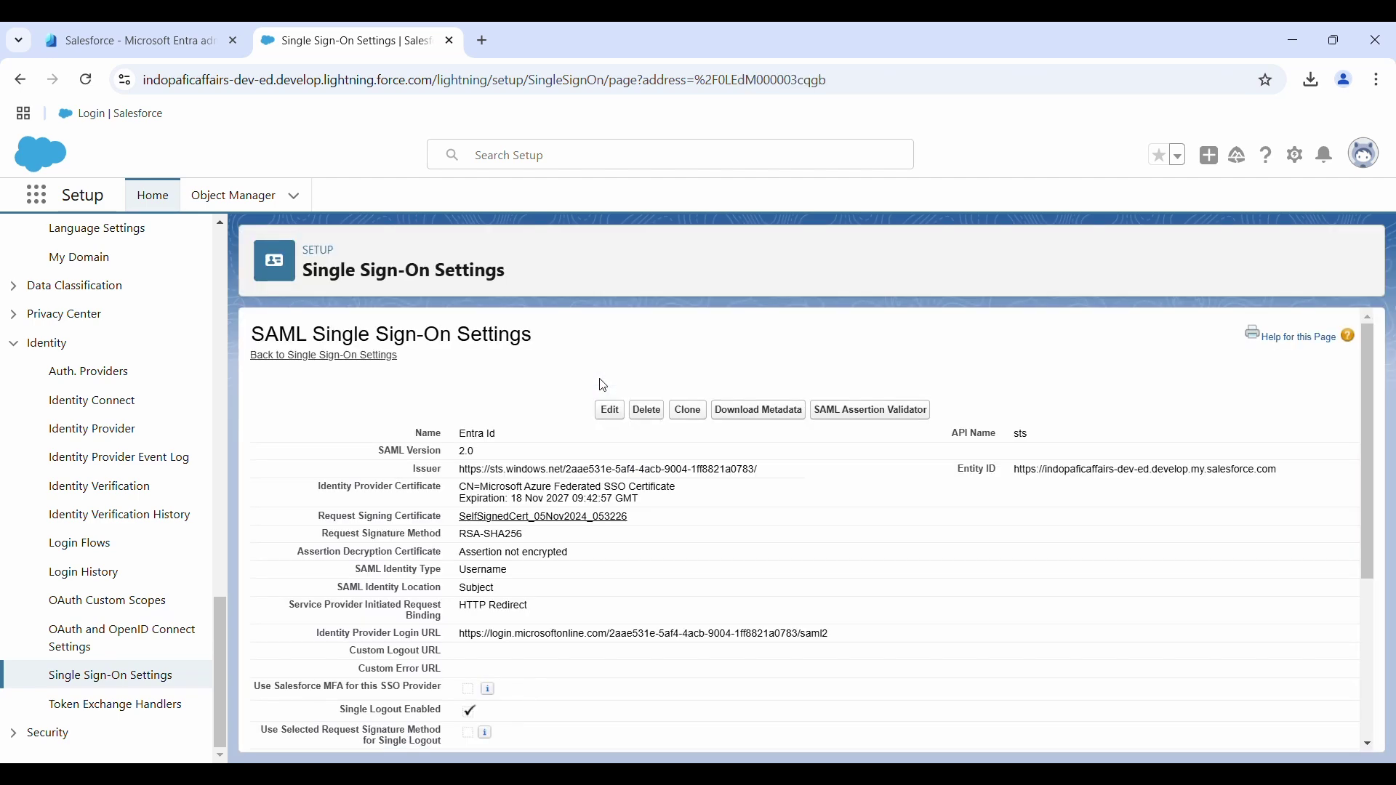
scroll(602, 385, "down", 2)
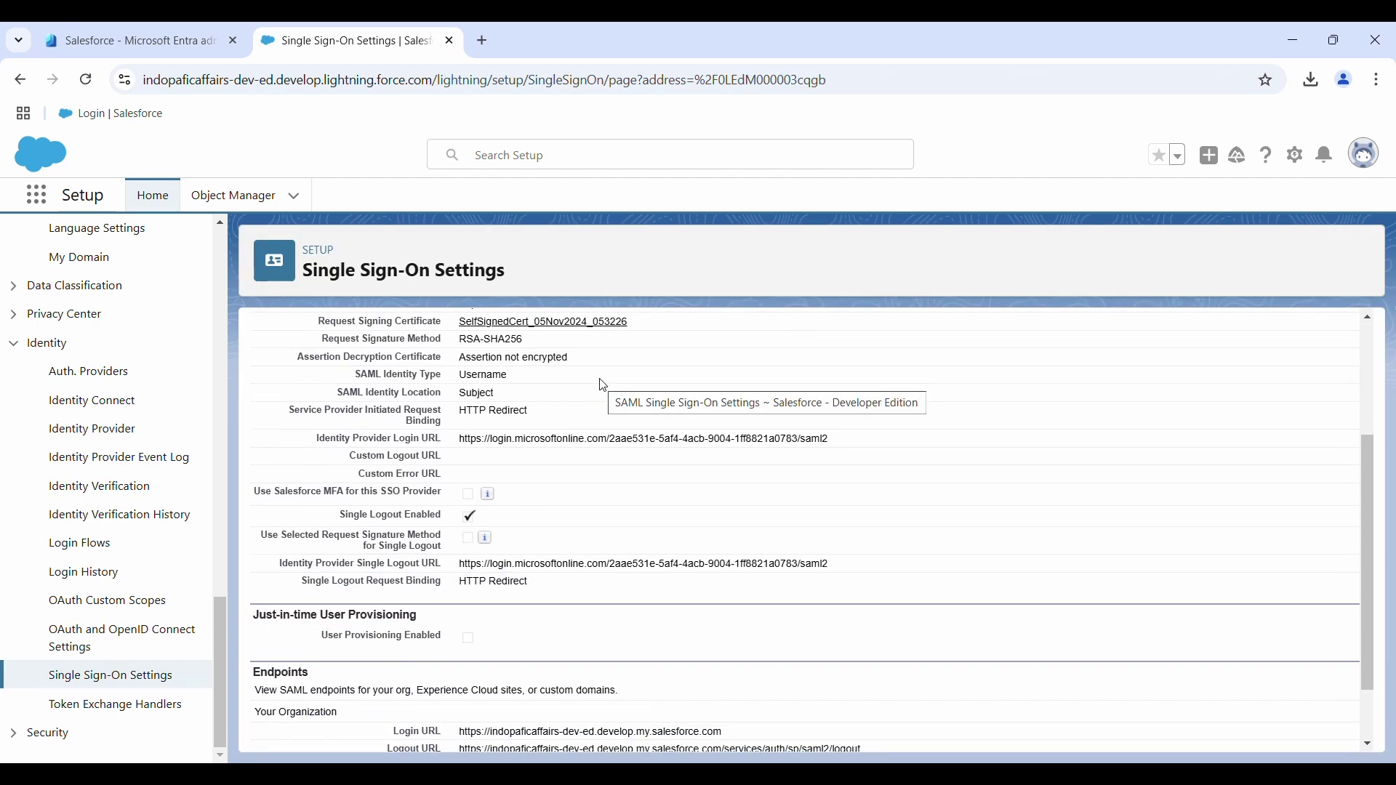
scroll(604, 386, "up", 2)
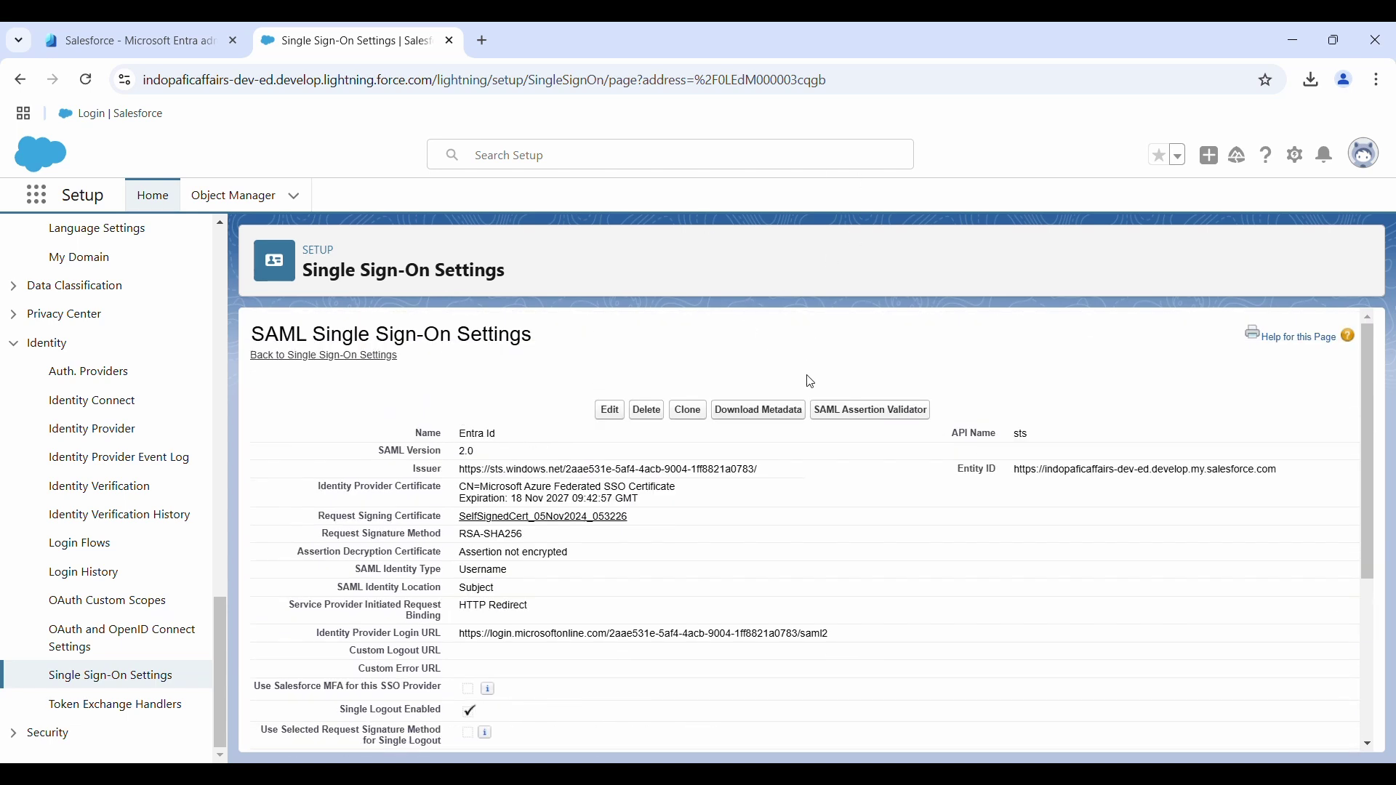
left_click(766, 410)
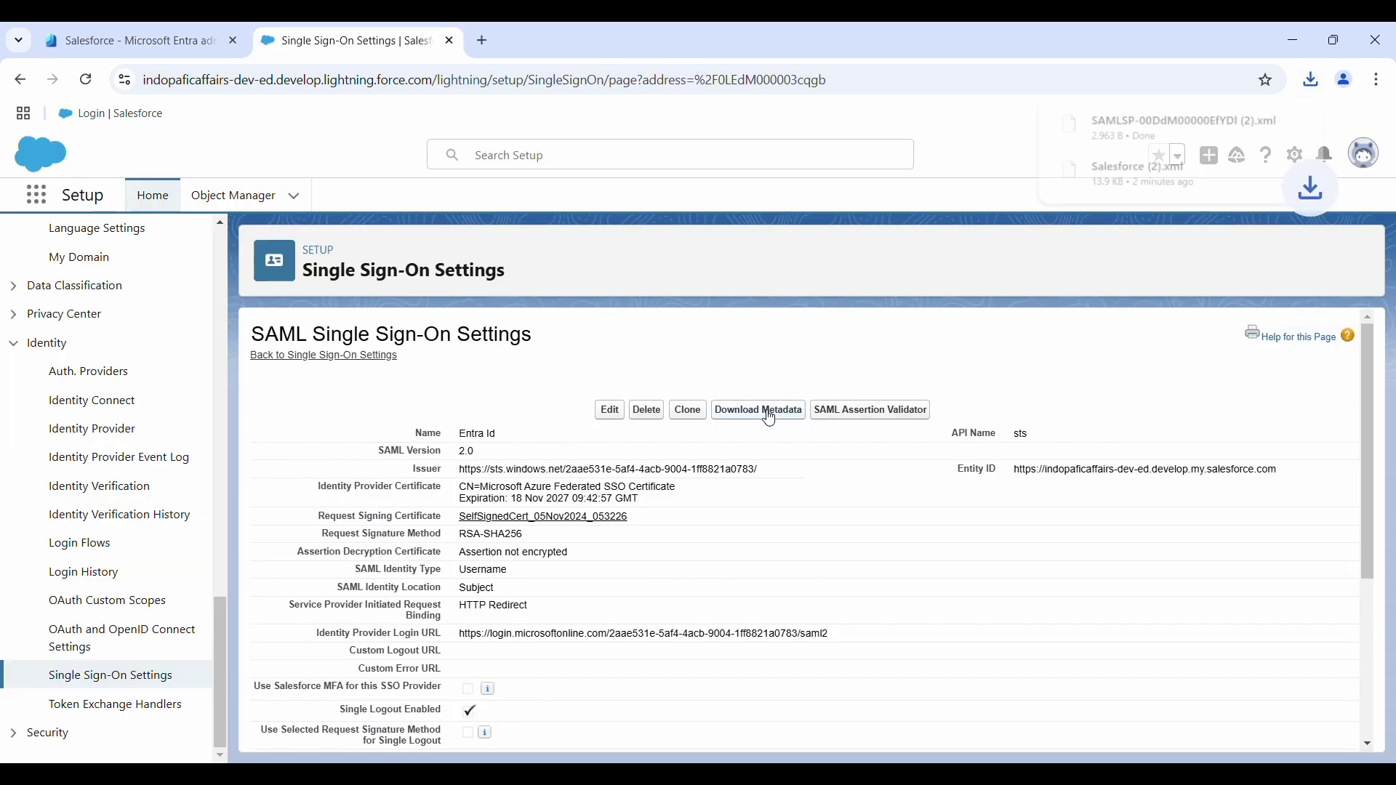
- Open SAMLSP-00DdM00000EfYDI (2).xml from the Downloads folder in WordPad
mouse_move(1228, 128)
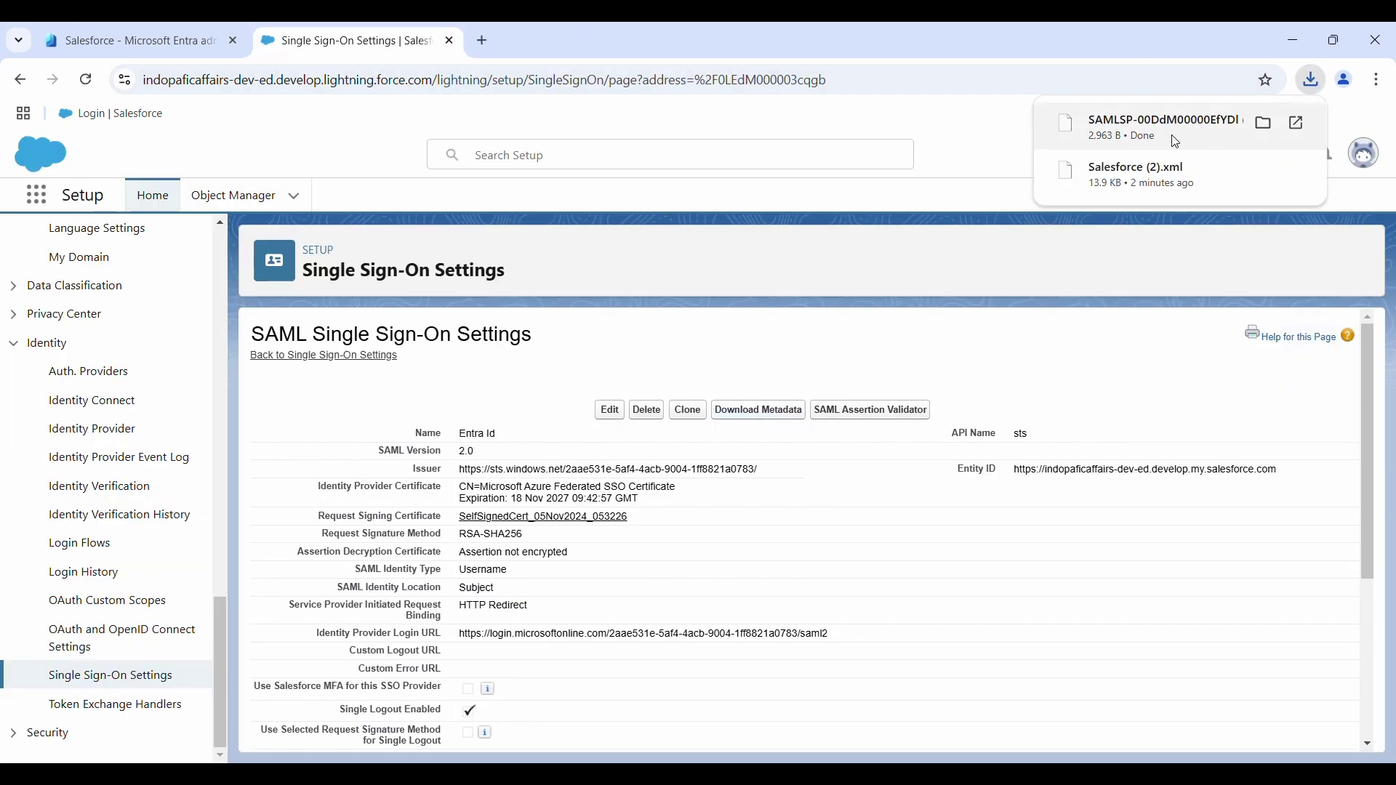
left_click(1258, 125)
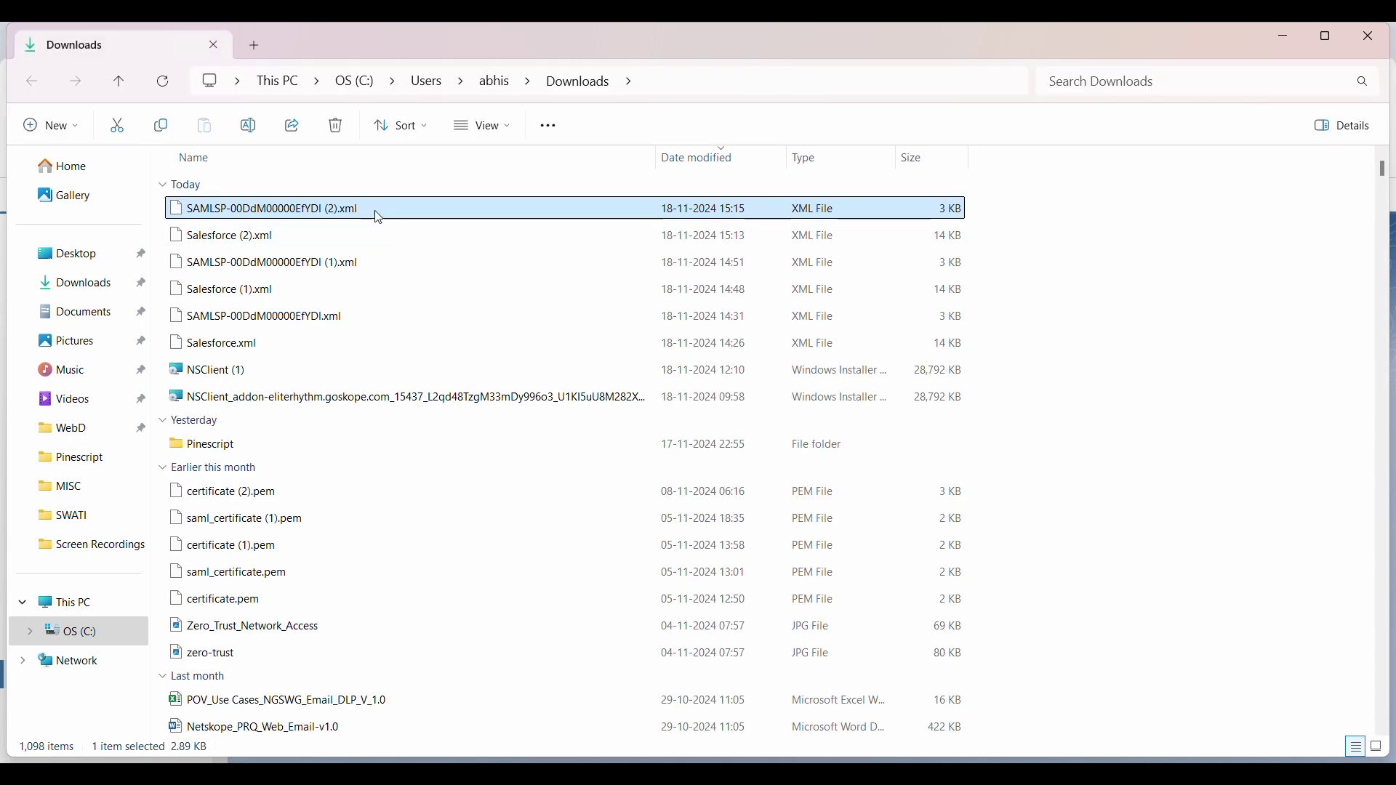
right_click(377, 212)
mouse_move(613, 303)
left_click(731, 374)
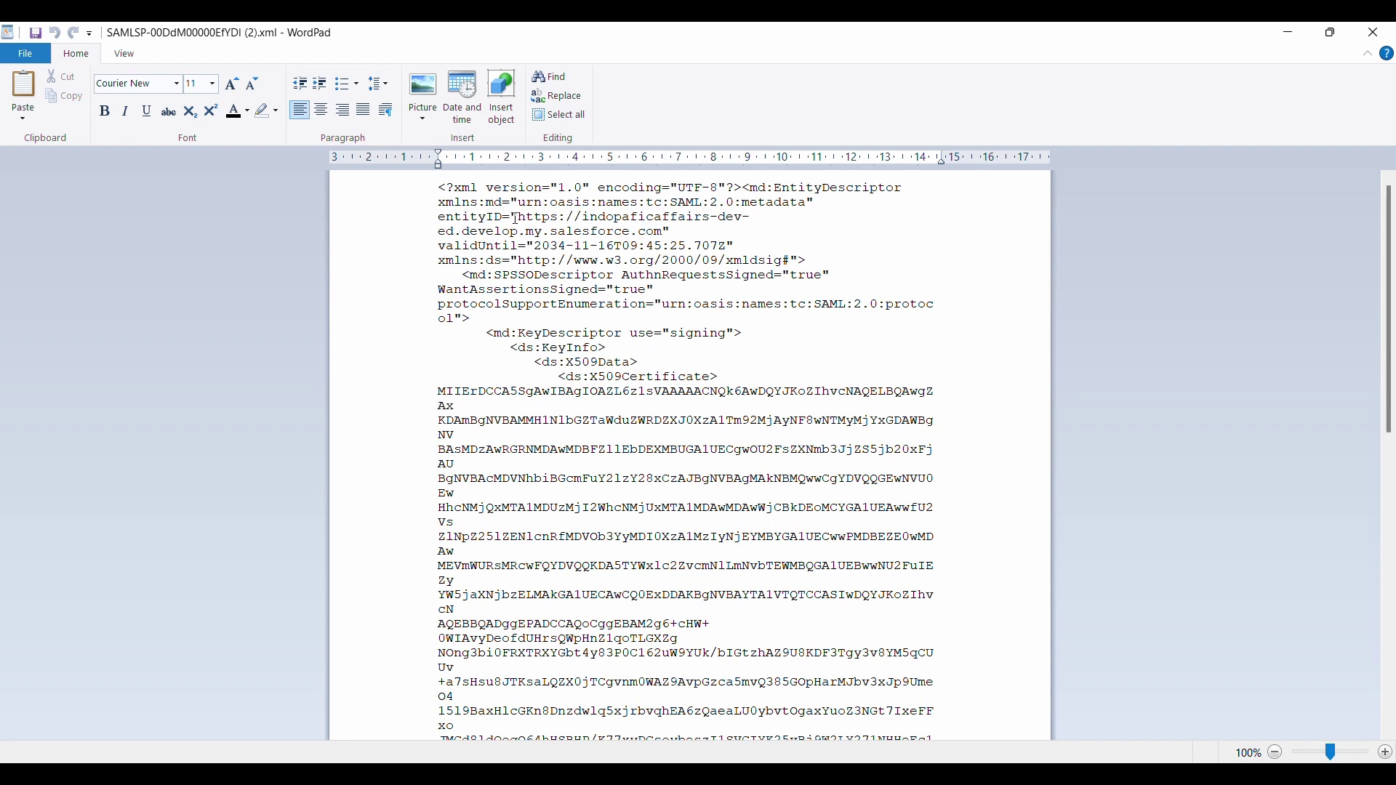
- Copy the metadata's entityID URL into a new Notepad note labelled 'Entityid:'
left_click(516, 218)
key("shift+Down")
key("shift+Right")
key("shift+Right")
key("shift+Right")
key("shift+Right")
key("shift+Right")
key("shift+Right")
key("shift+Right")
key("shift+Right")
key("shift+Right")
key("shift+Right")
key("shift+Right")
key("shift+Right")
key("shift+Right")
key("shift+Right")
key("shift+Right")
key("shift+Right")
key("shift+Right")
key("shift+Right")
key("ctrl+c")
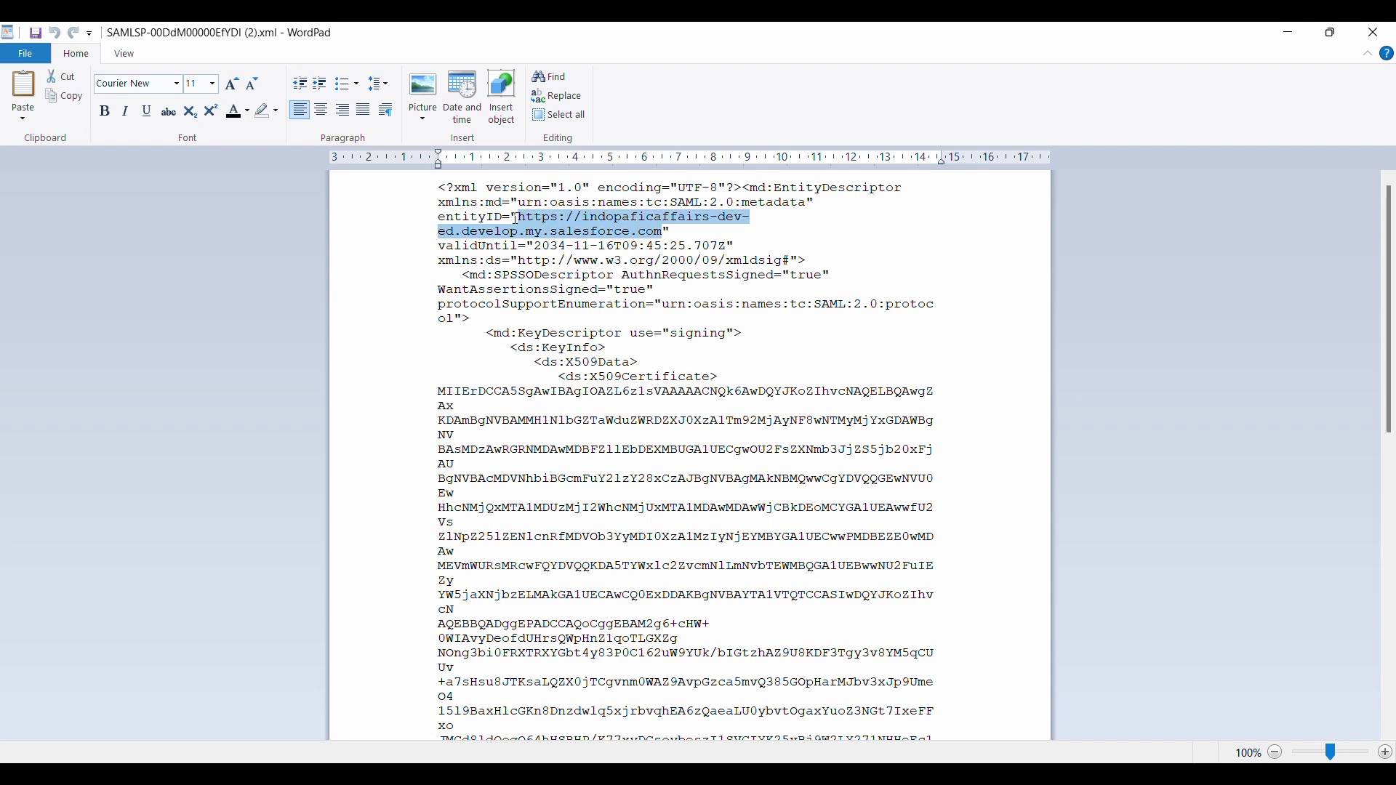
left_click(813, 760)
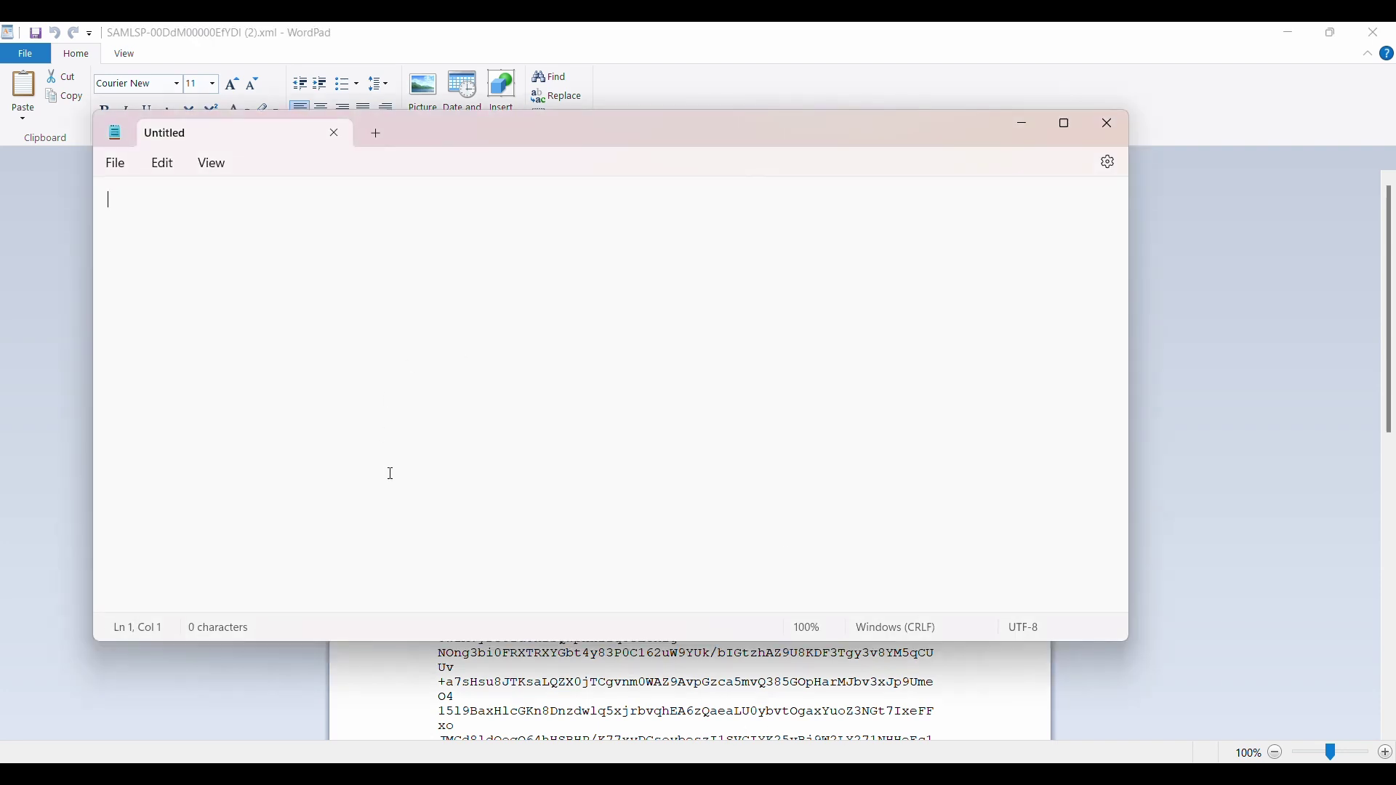
key("ctrl+v")
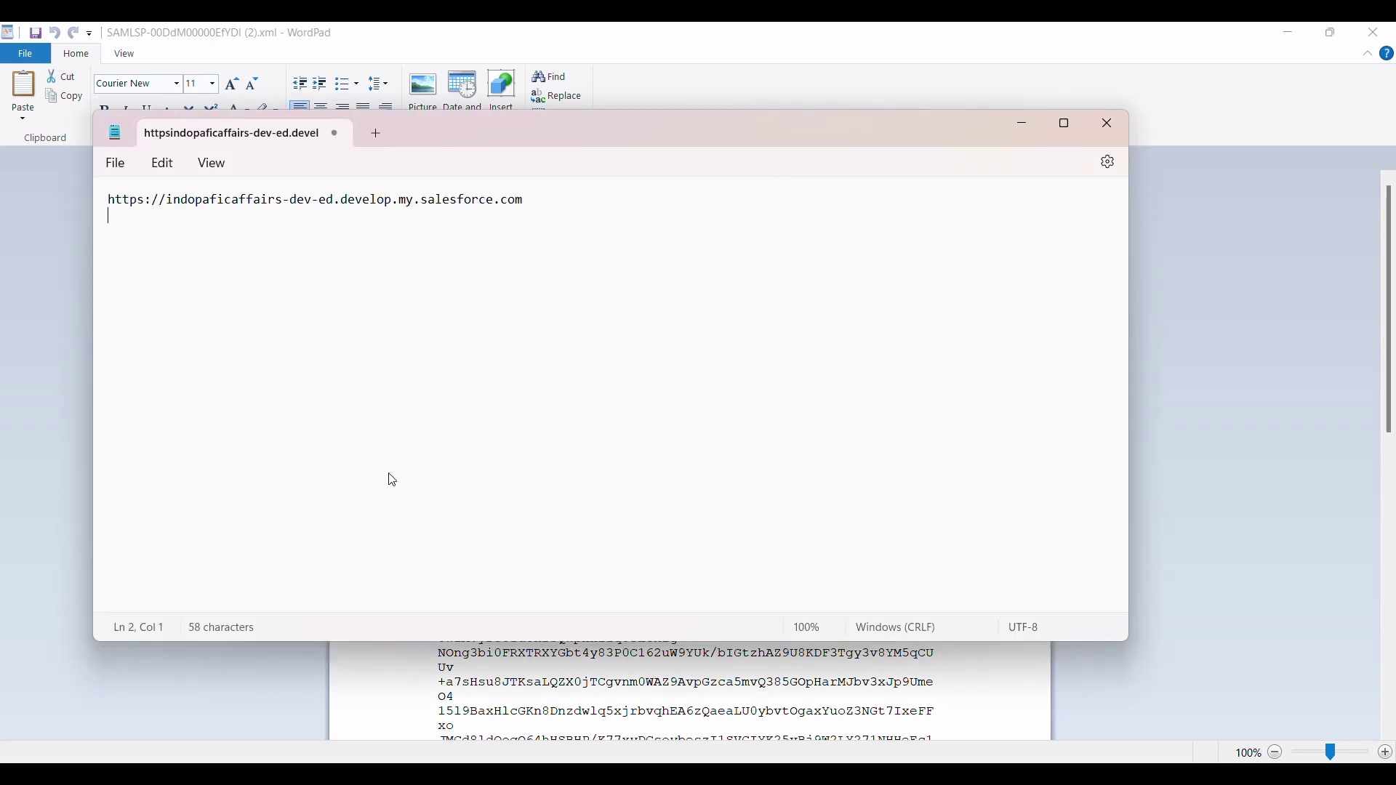
key("Up")
type("Entity")
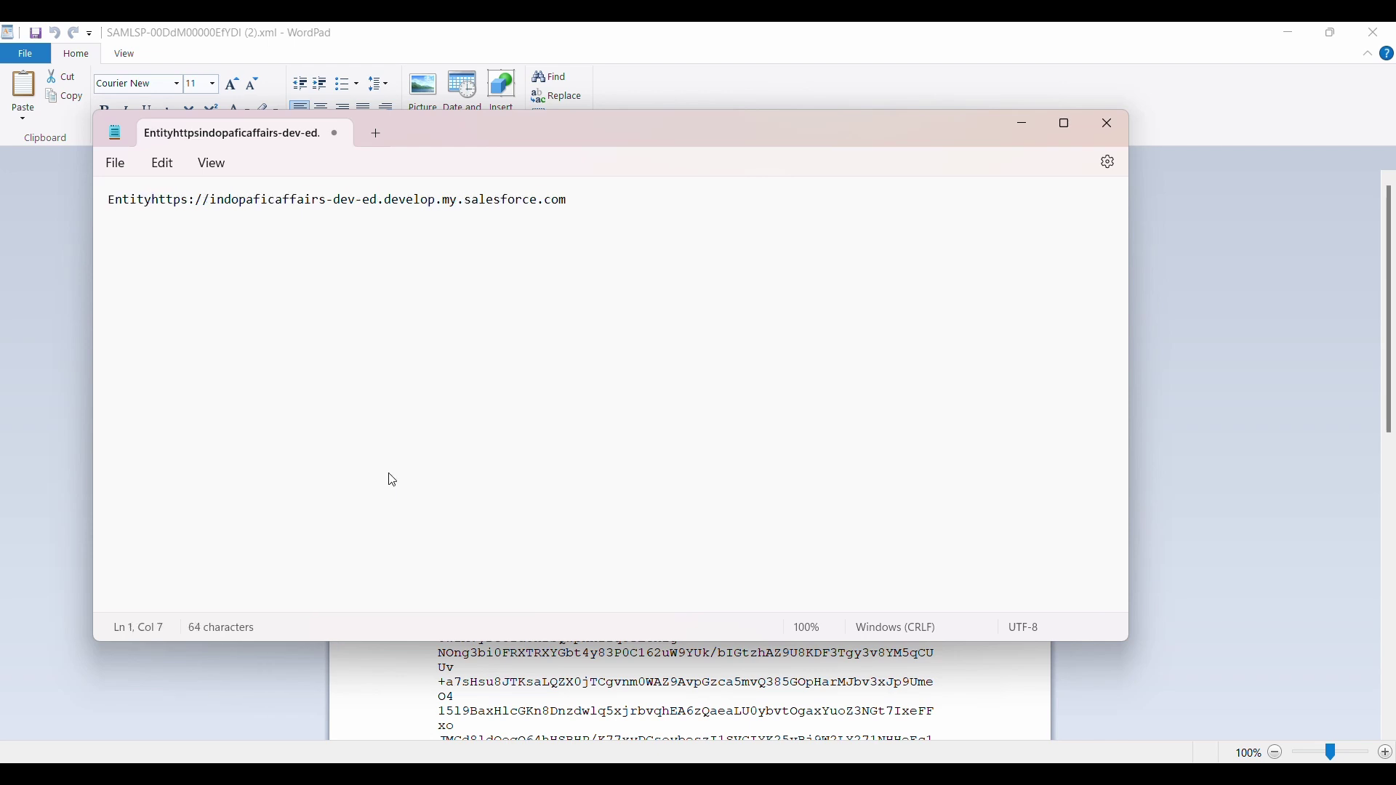
type("id")
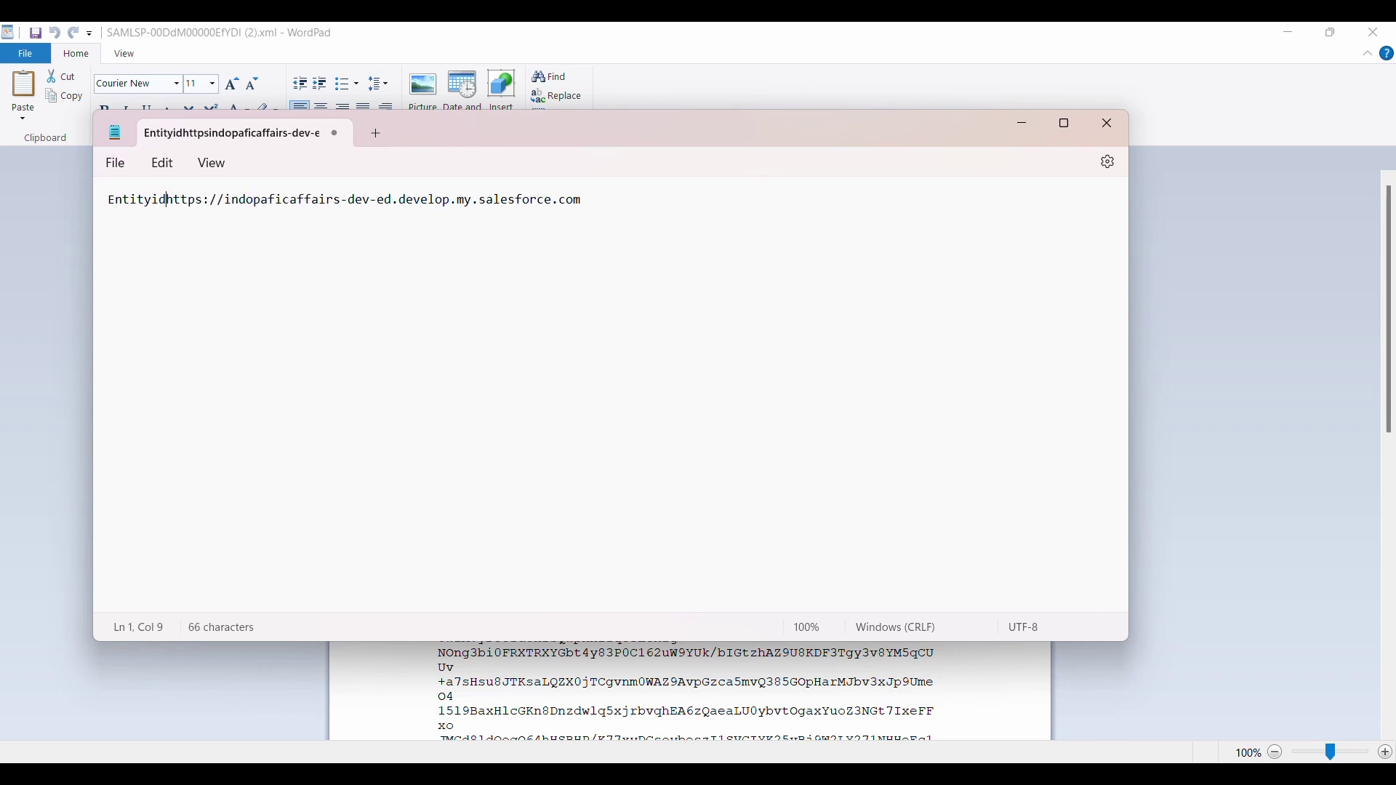
type(":")
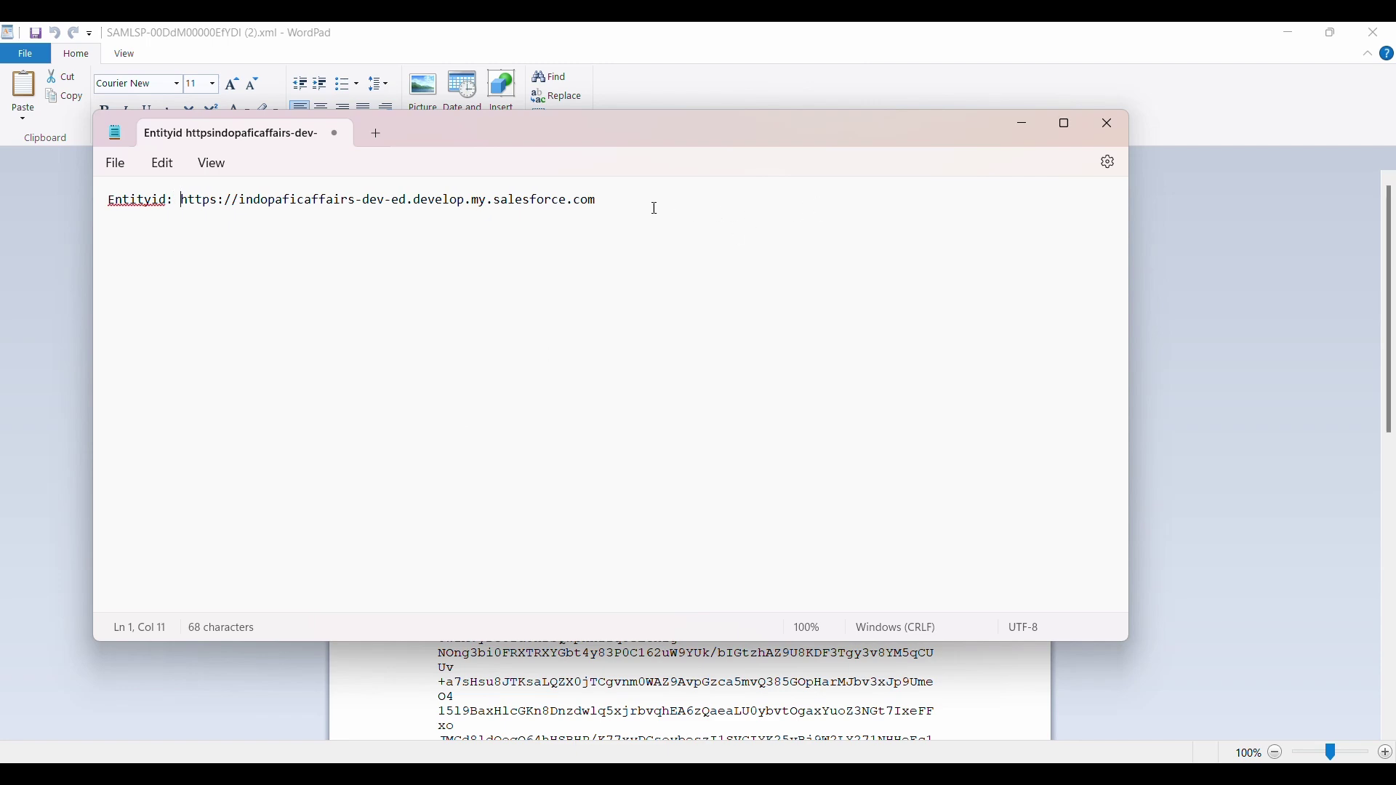
key("End")
key("Return")
key("alt+Tab")
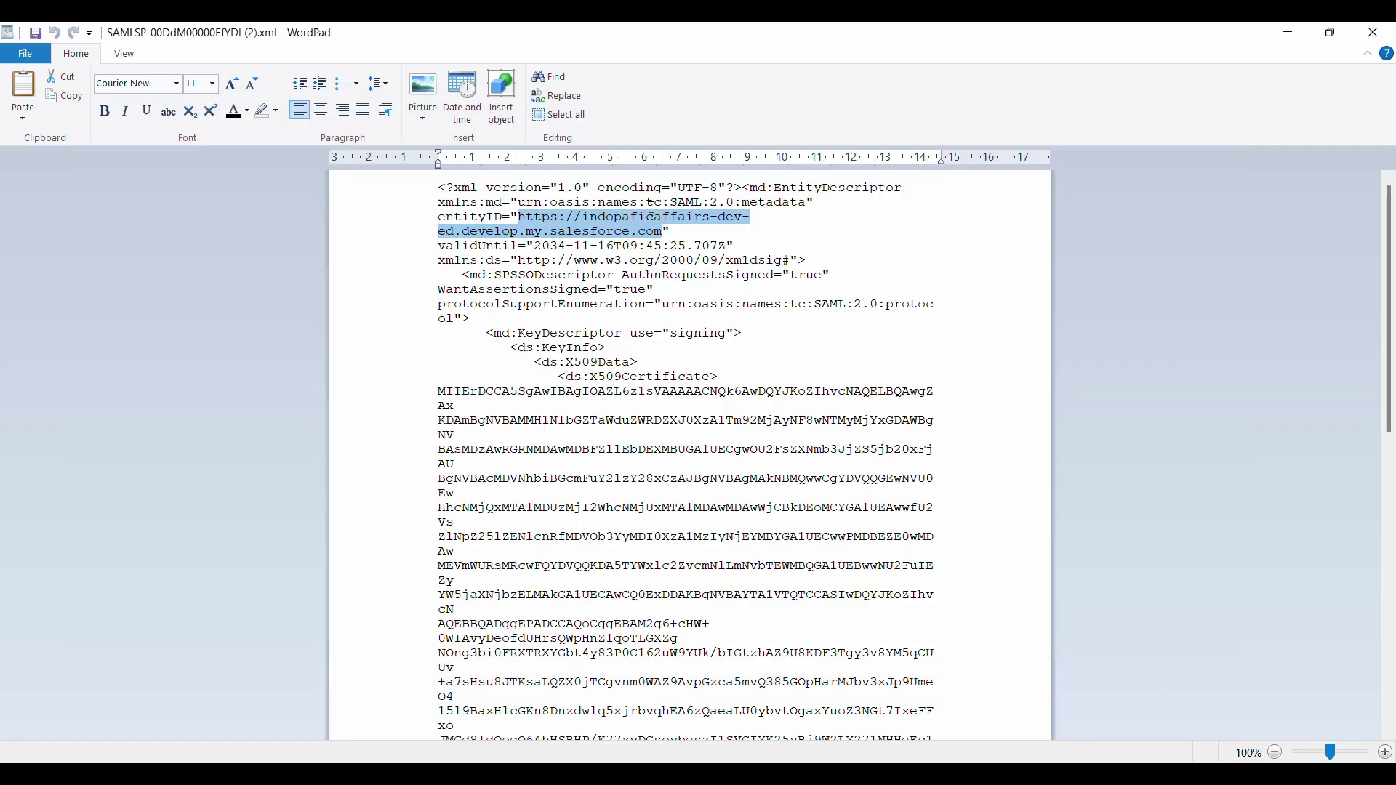
scroll(737, 545, "down", 15)
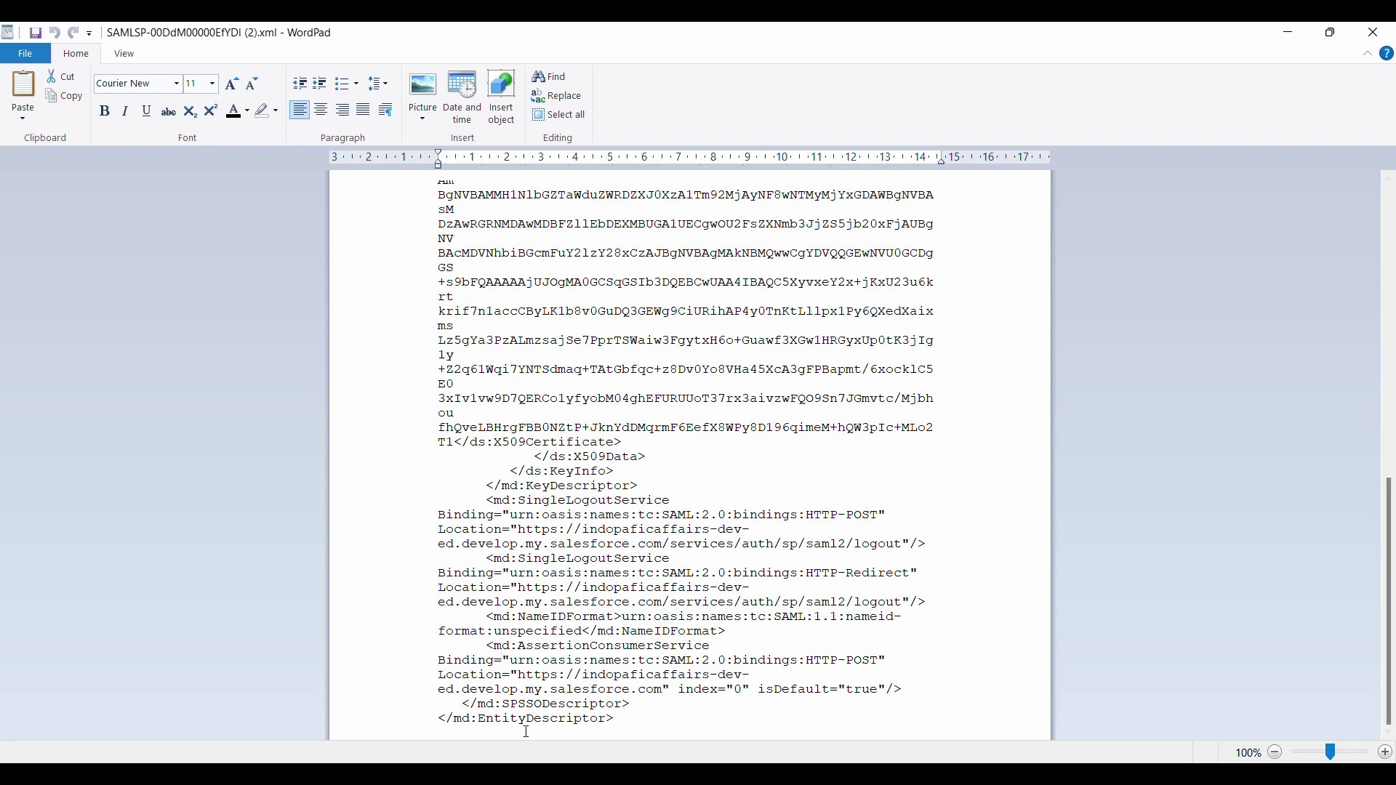
- Copy the AssertionConsumerService location URL into the note as an 'ACS URL:' line
left_click(519, 677)
key("shift+Down")
key("shift+Right")
key("shift+Right")
key("shift+Right")
key("shift+Right")
key("shift+Right")
key("shift+Right")
key("shift+Right")
key("shift+Right")
key("shift+Right")
key("shift+Right")
key("shift+Right")
key("shift+Right")
key("shift+Right")
key("shift+Right")
key("shift+Right")
key("shift+Right")
key("shift+Right")
key("shift+Right")
key("ctrl+c")
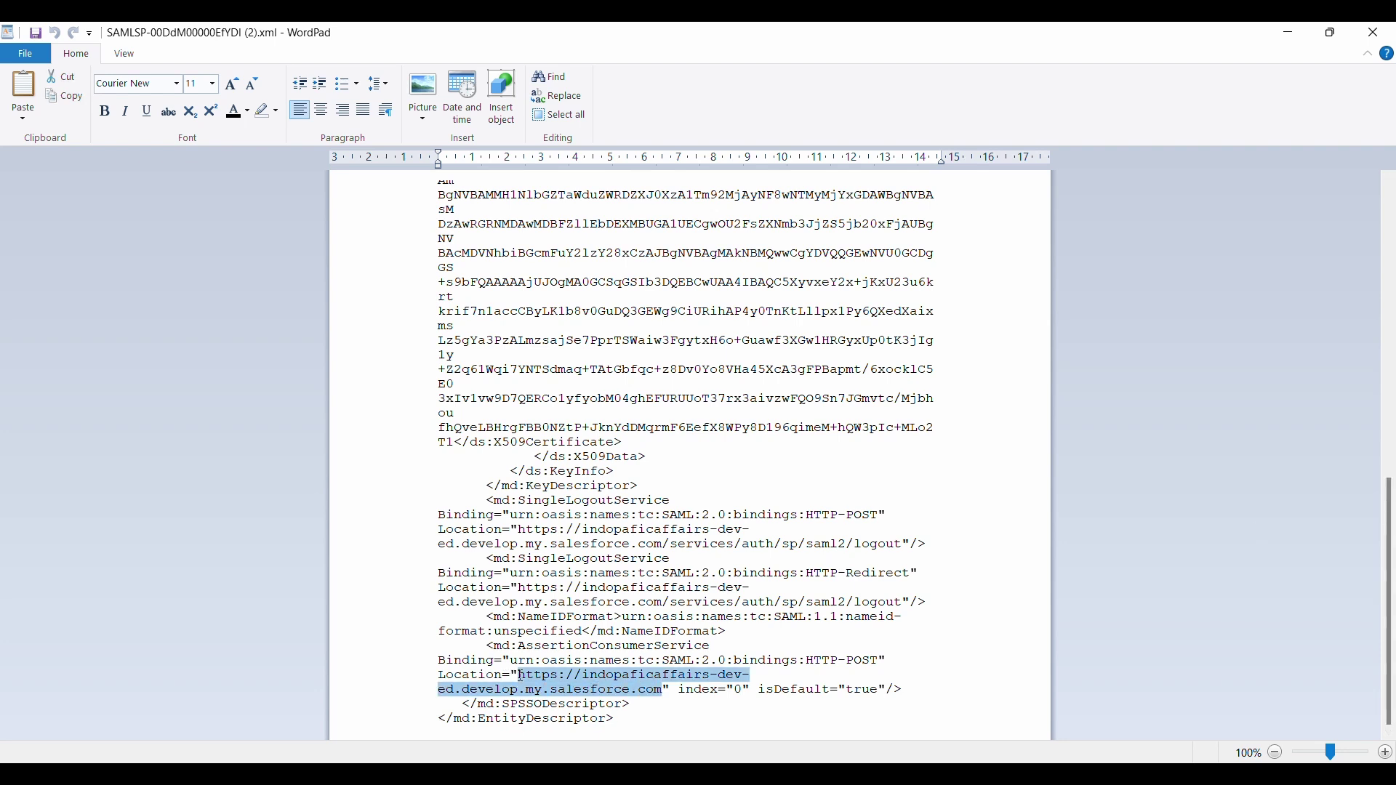
key("alt+Tab")
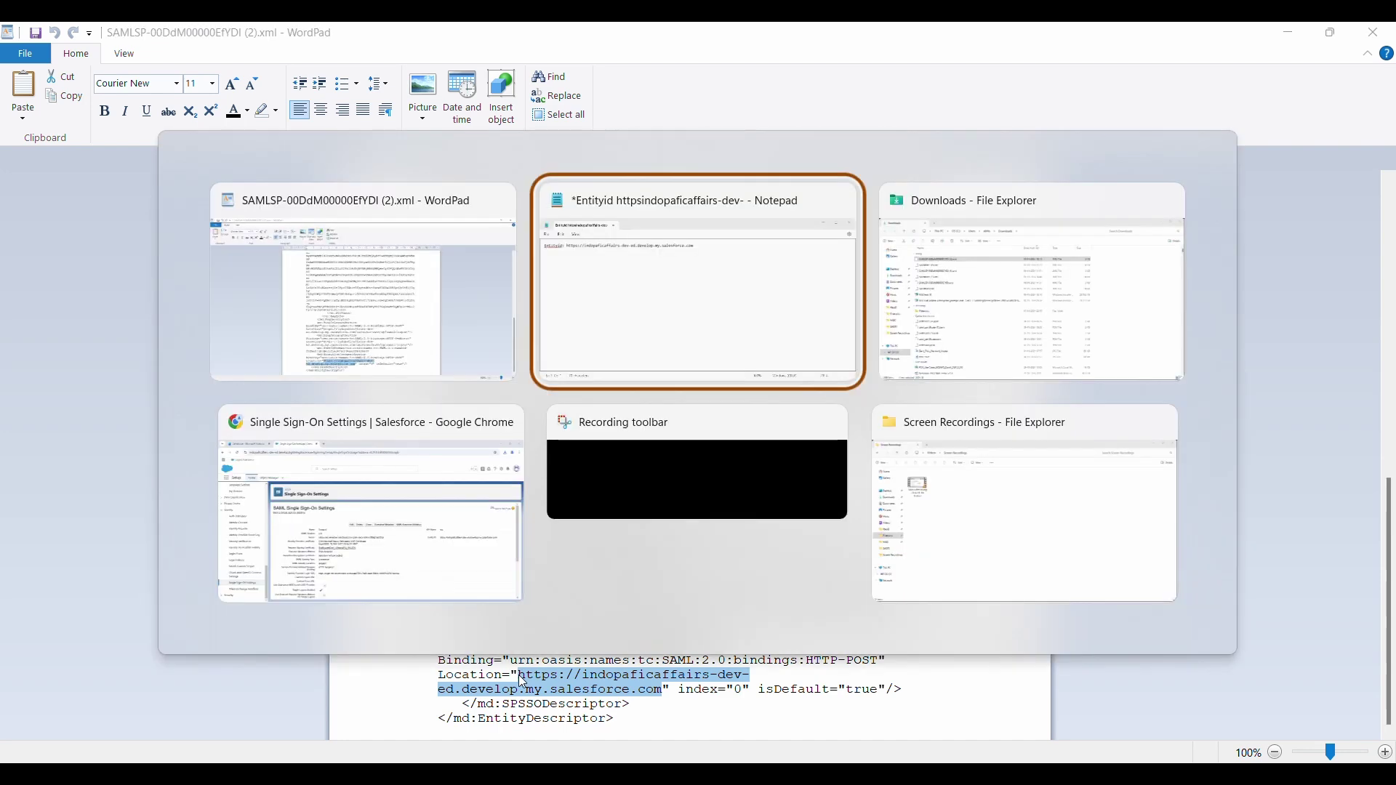
type("ACS URL:")
key("ctrl+v")
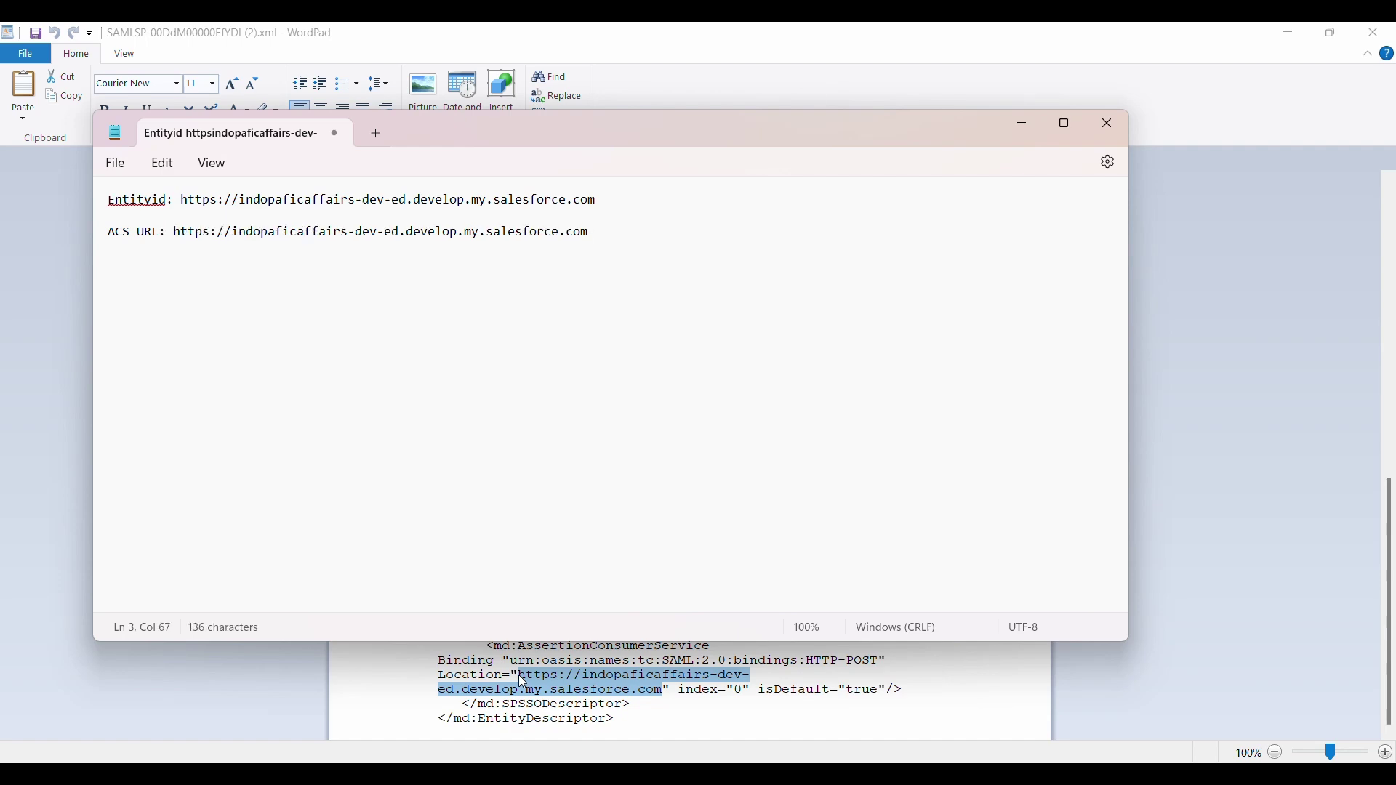
key("Return")
key("alt+Tab")
key("alt+Tab")
key("alt+Tab")
key("alt+Tab")
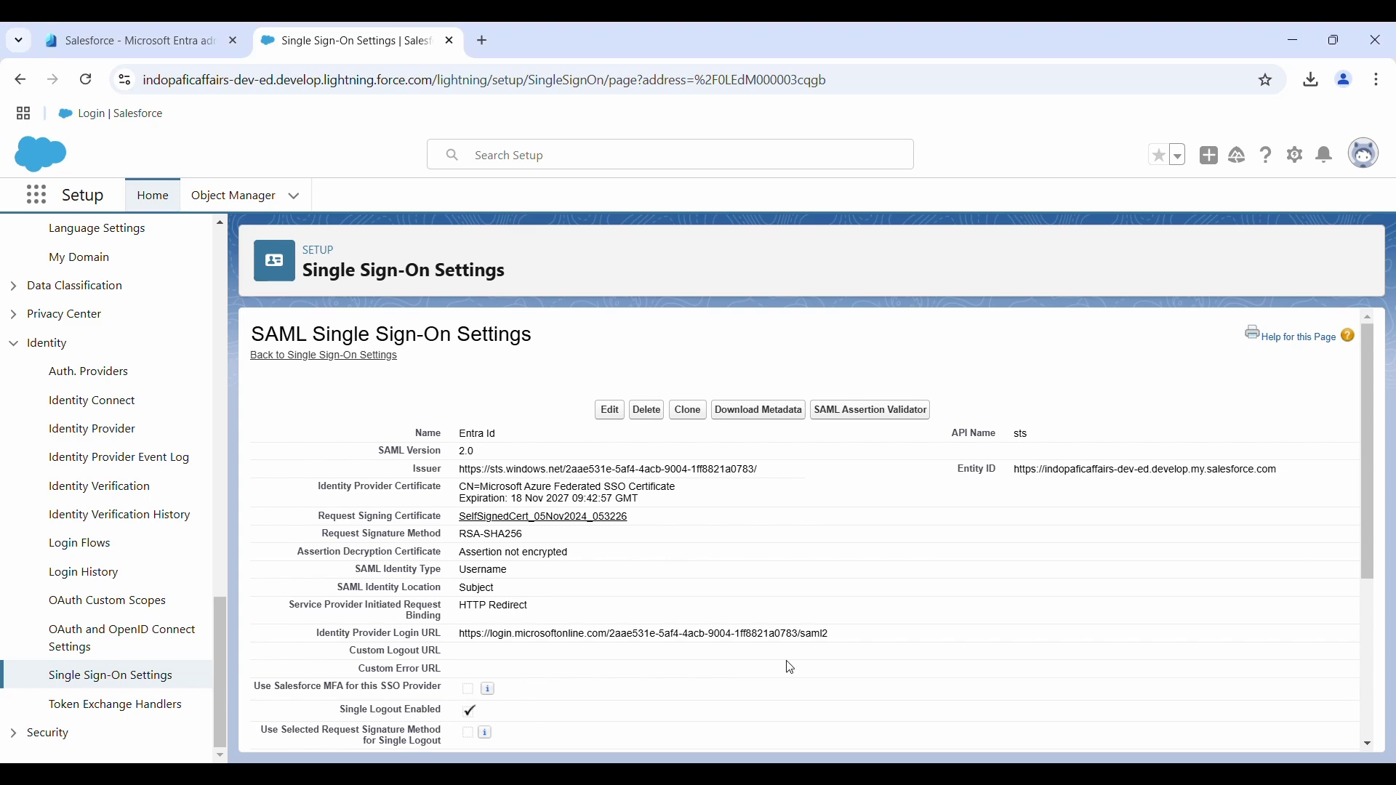
scroll(790, 668, "down", 4)
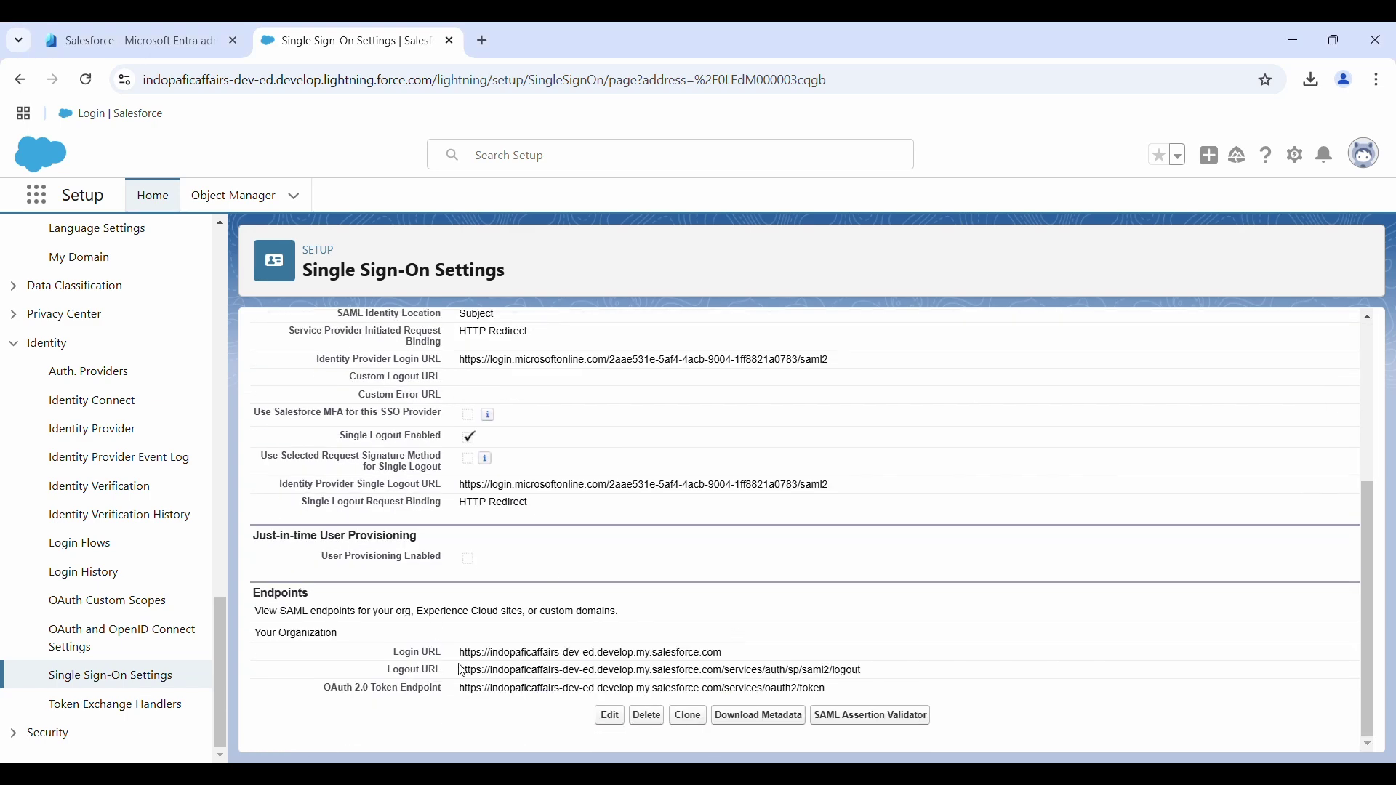
- Copy the Login URL endpoint into the Notepad note as a 'Login URL: ' line
double_click(399, 652)
left_click_drag(446, 652, 761, 657)
key("ctrl+c")
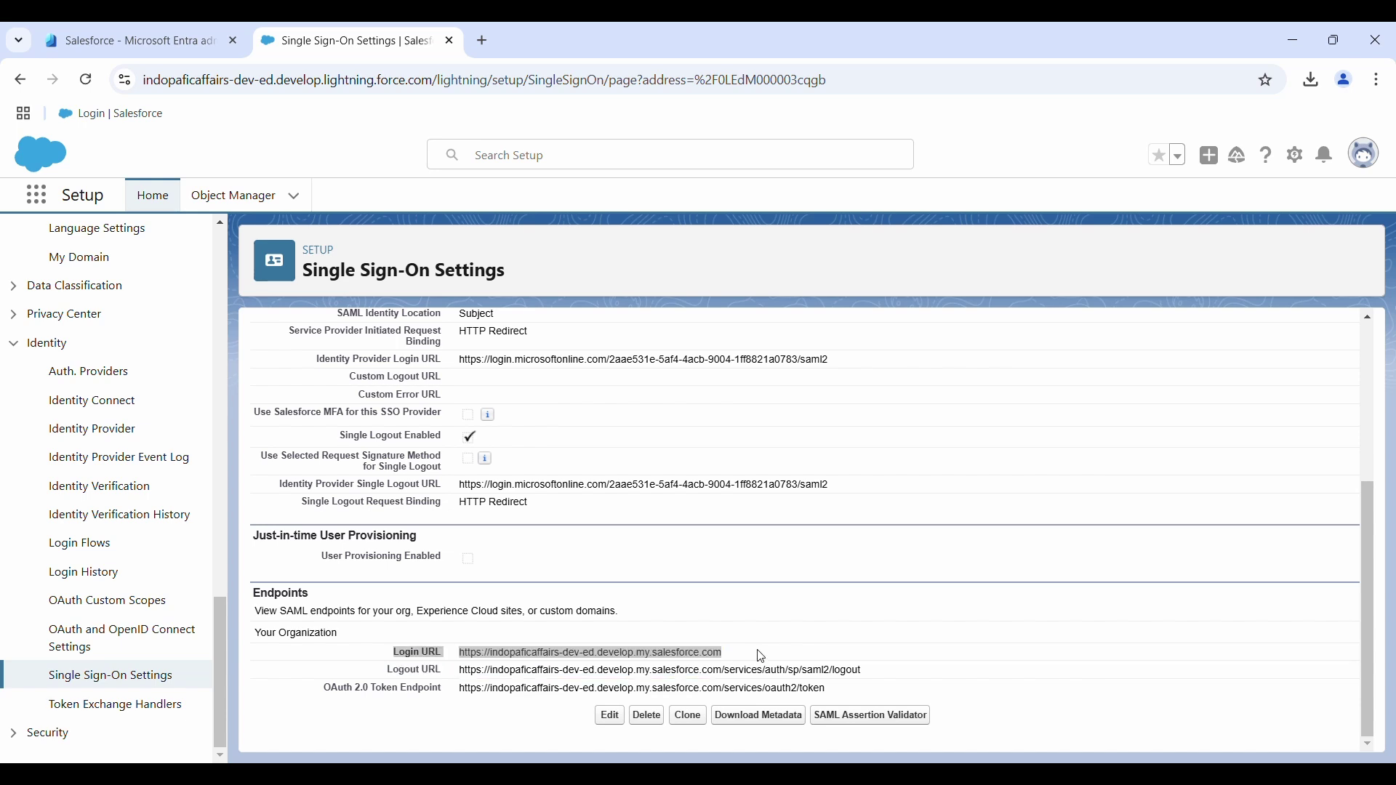
key("alt+Tab")
key("alt+Tab")
key("alt+Tab")
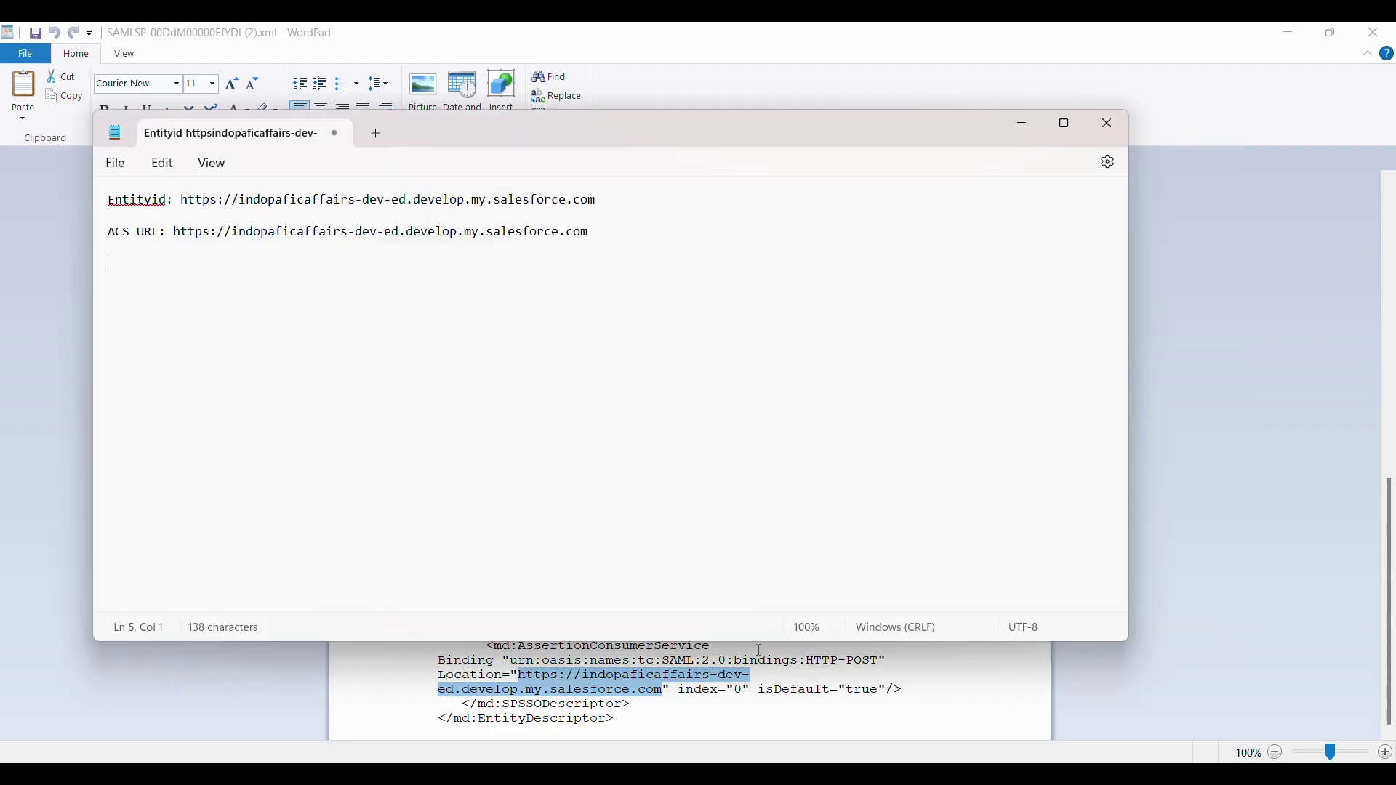
key("ctrl+v")
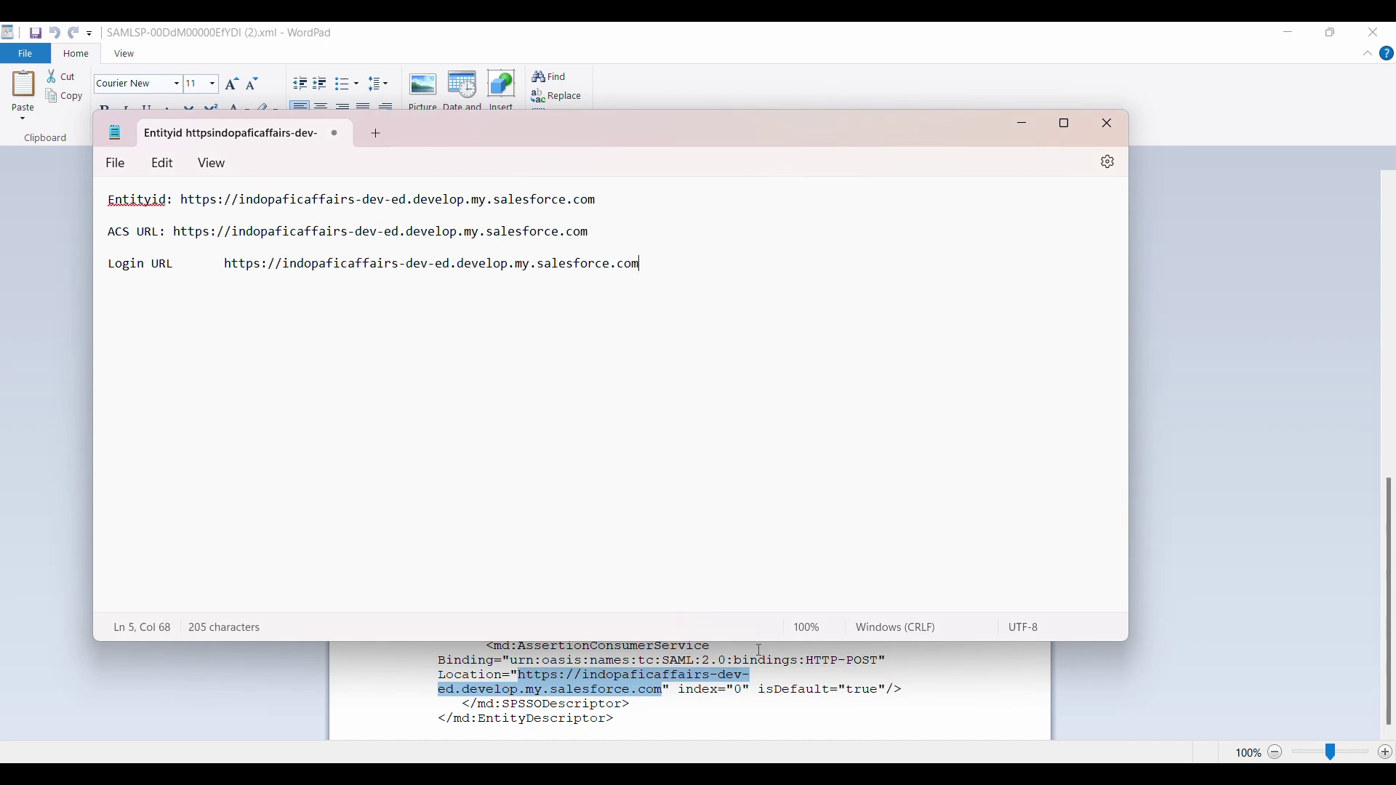
left_click(174, 265)
type(":")
left_click(293, 301)
left_click(225, 264)
key("BackSpace")
key("BackSpace")
type(":")
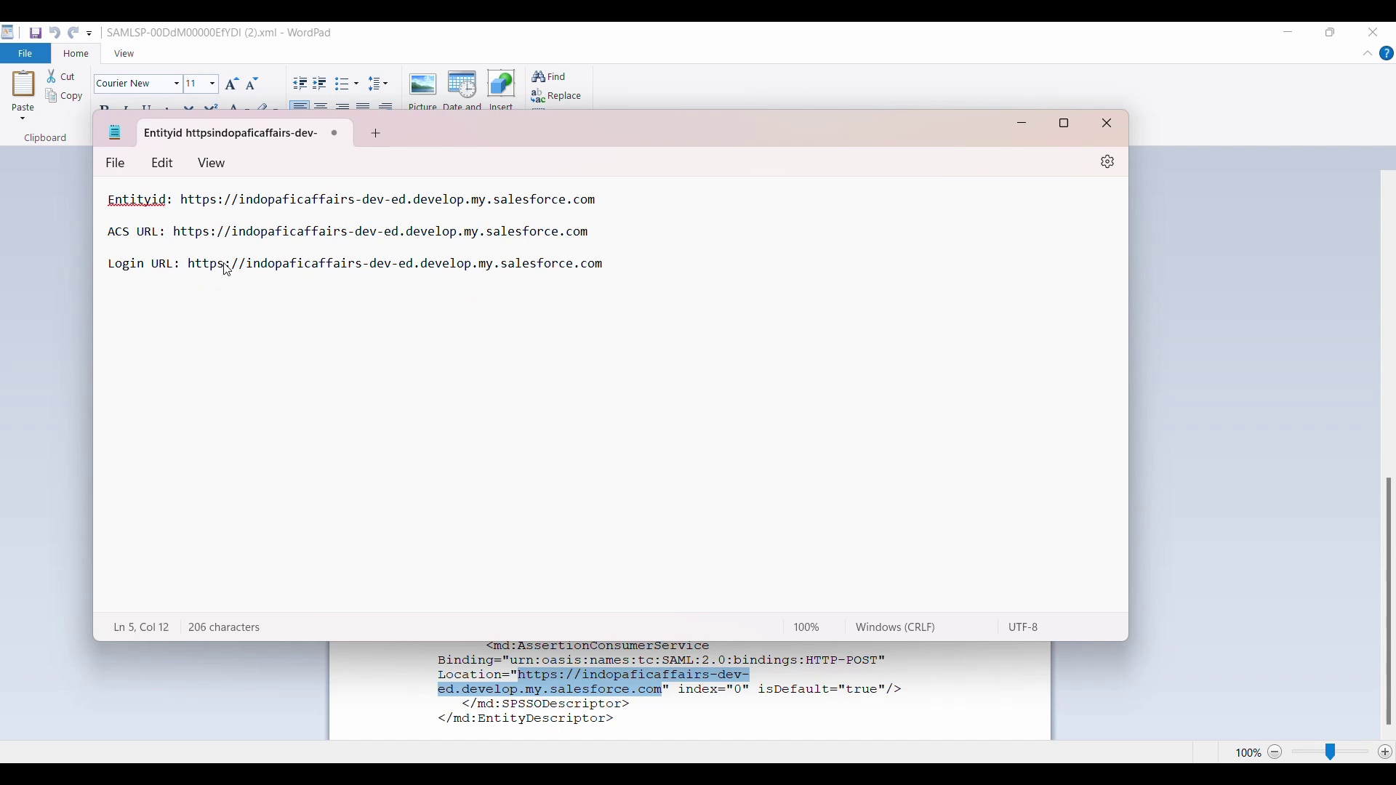
key("alt+Tab")
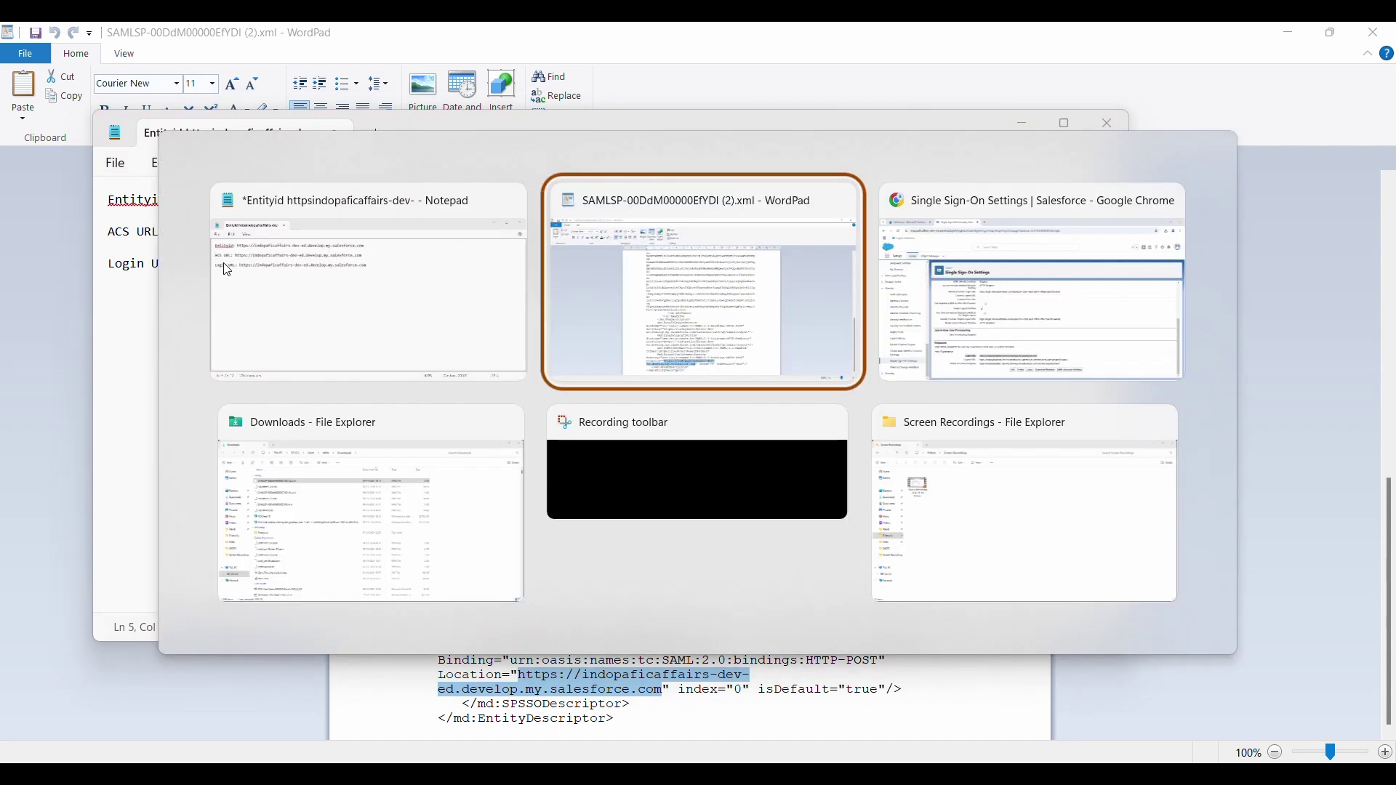
- Open the Entra Salesforce app's single sign-on Basic SAML Configuration for editing
key("alt+Tab")
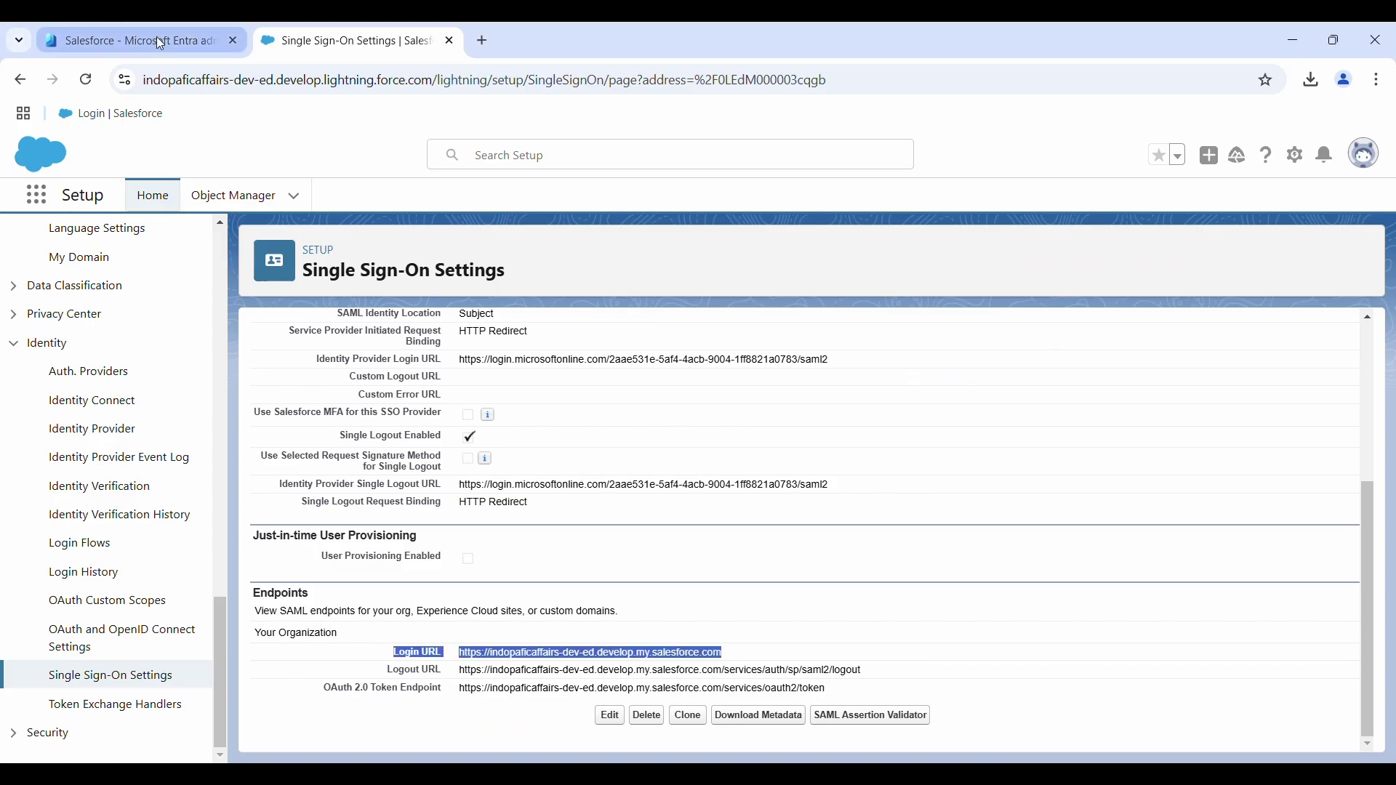
left_click(161, 44)
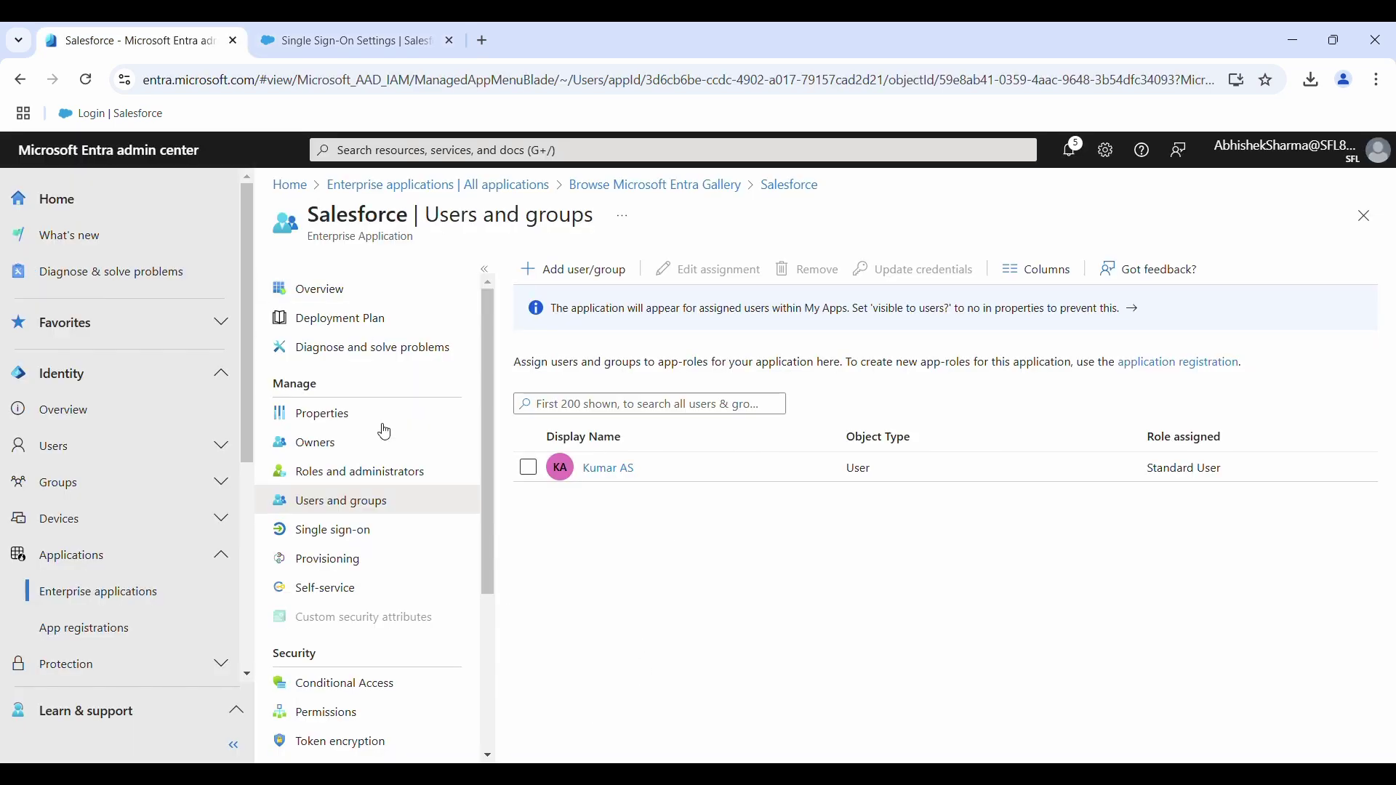
left_click(397, 534)
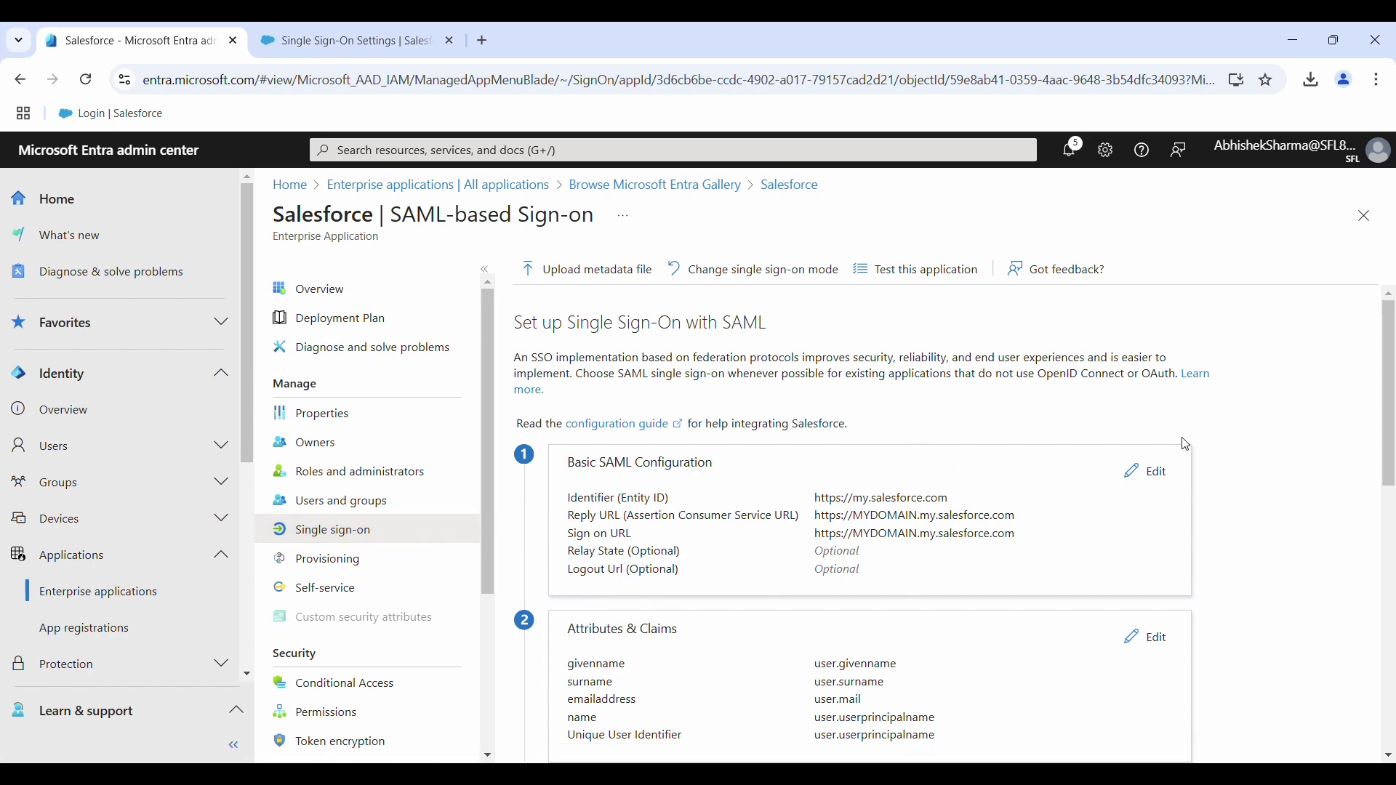
left_click(1140, 473)
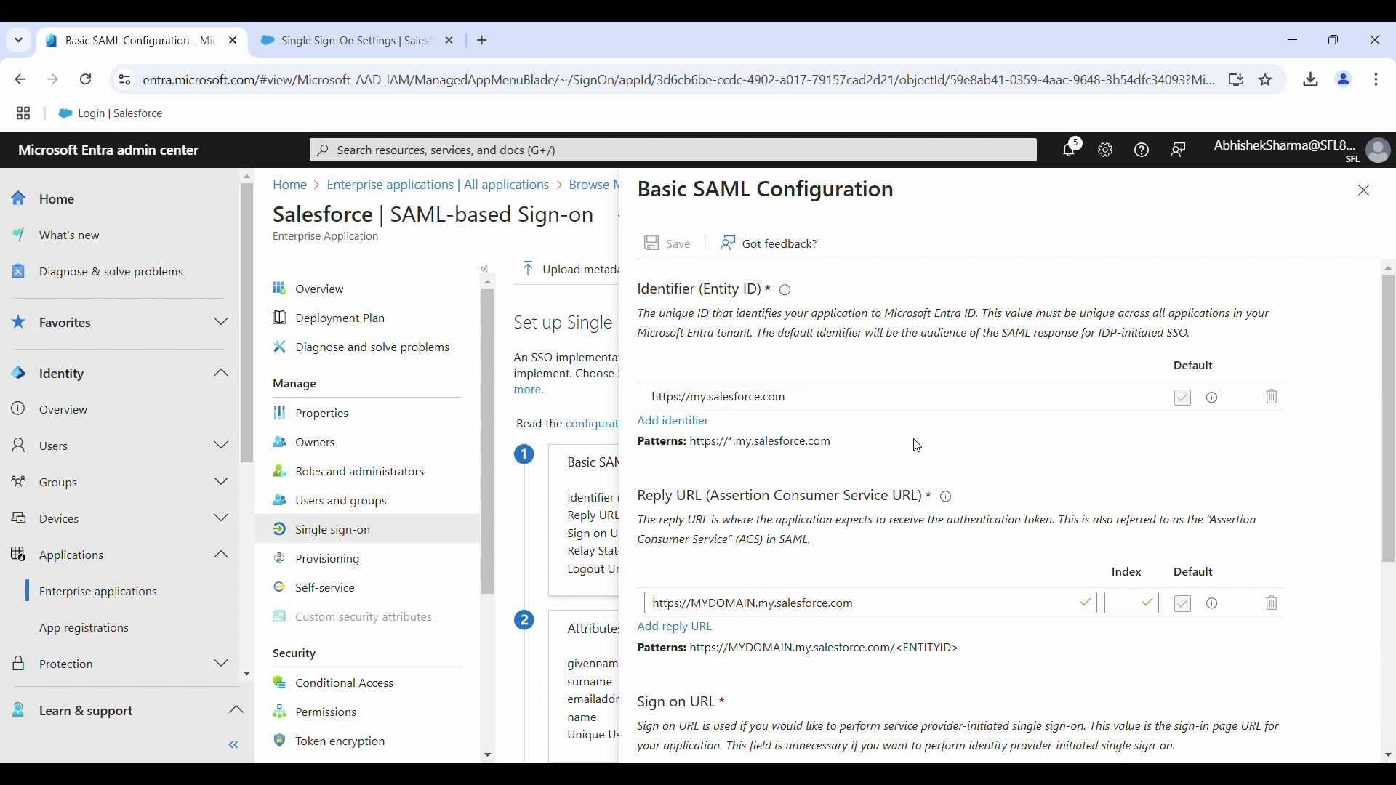
- Replace the Identifier with the Entity ID URL copied from the note
key("alt+Tab")
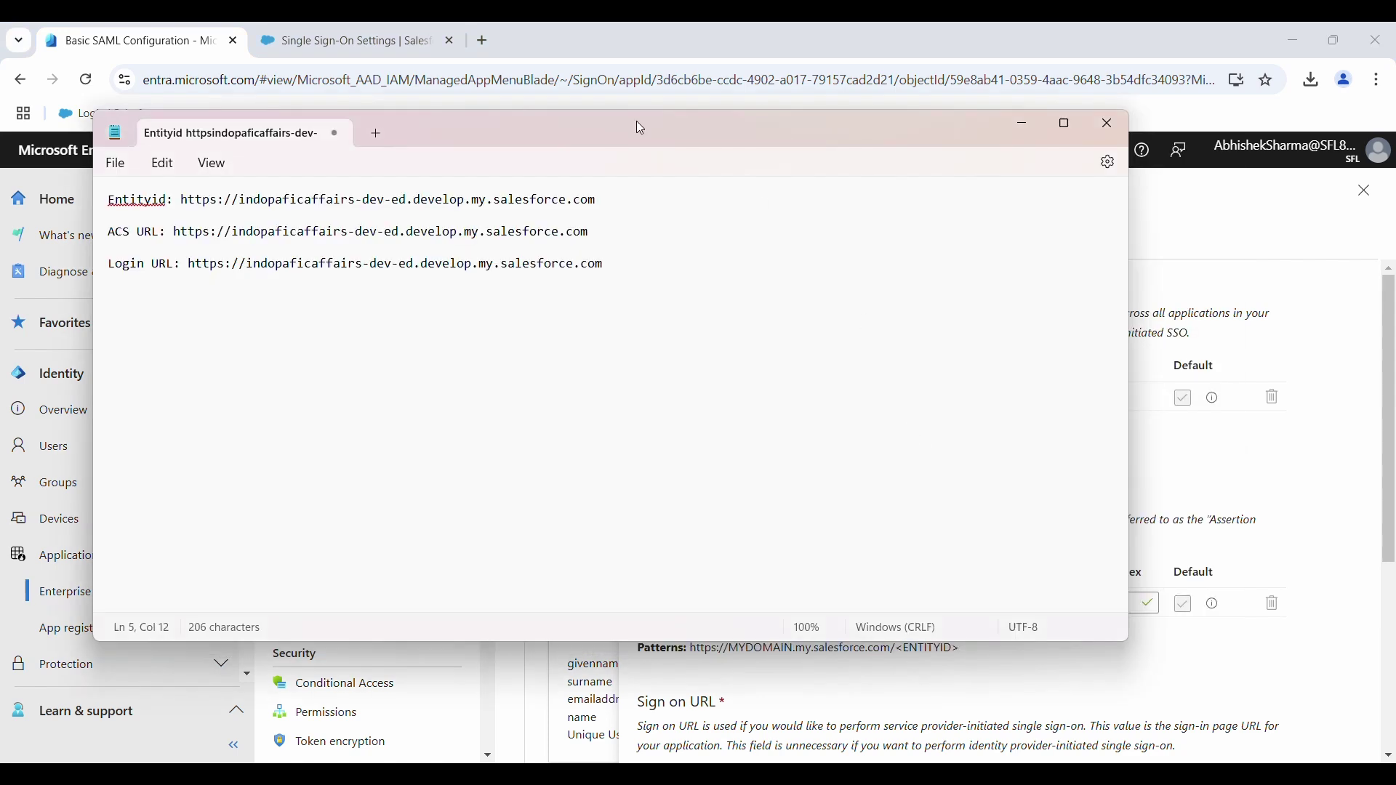
triple_click(632, 198)
key("shift+Right")
key("shift+Right")
key("shift+Right")
key("shift+Right")
key("shift+Right")
key("shift+Right")
key("shift+Right")
key("shift+Right")
key("shift+Right")
key("shift+Right")
key("ctrl+c")
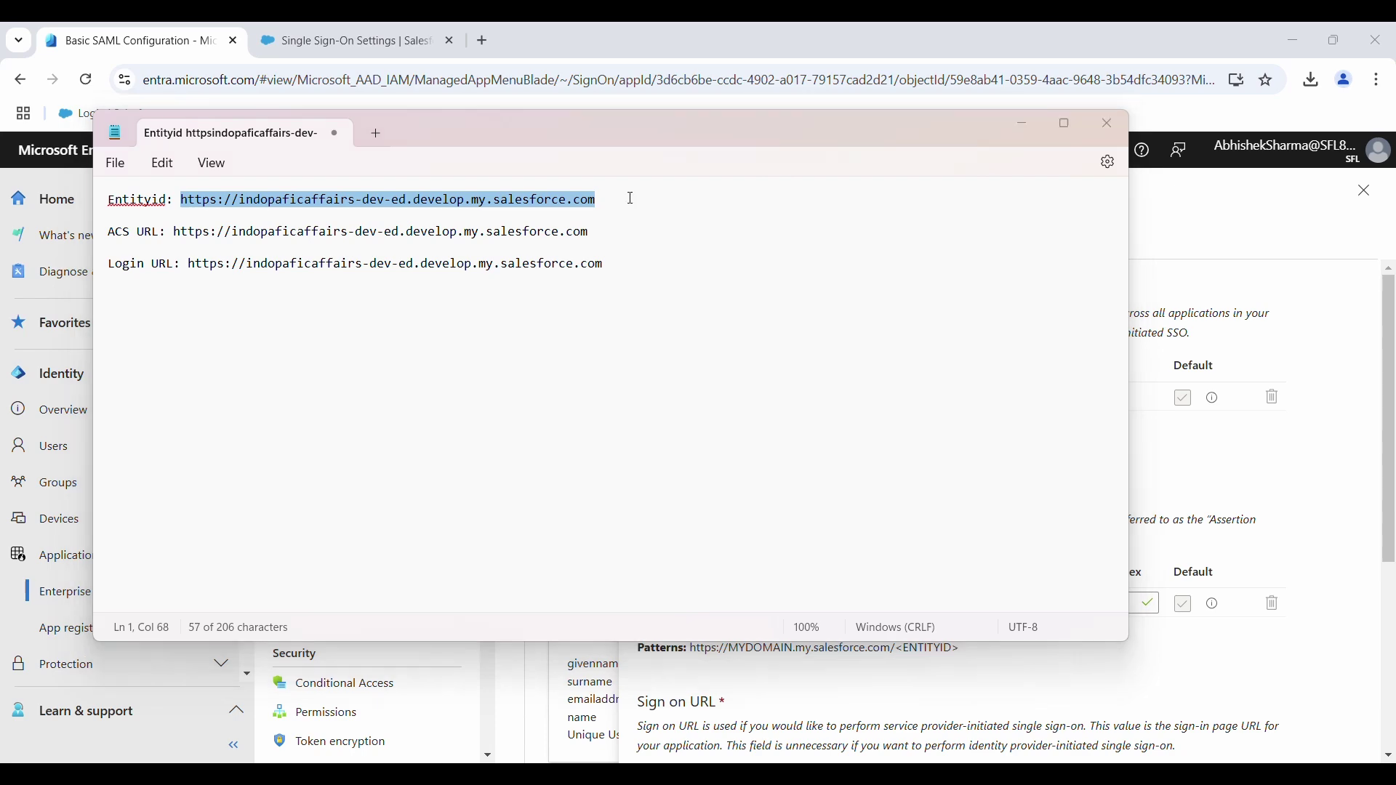
key("alt+Tab")
left_click(858, 389)
key("ctrl+a")
key("ctrl+v")
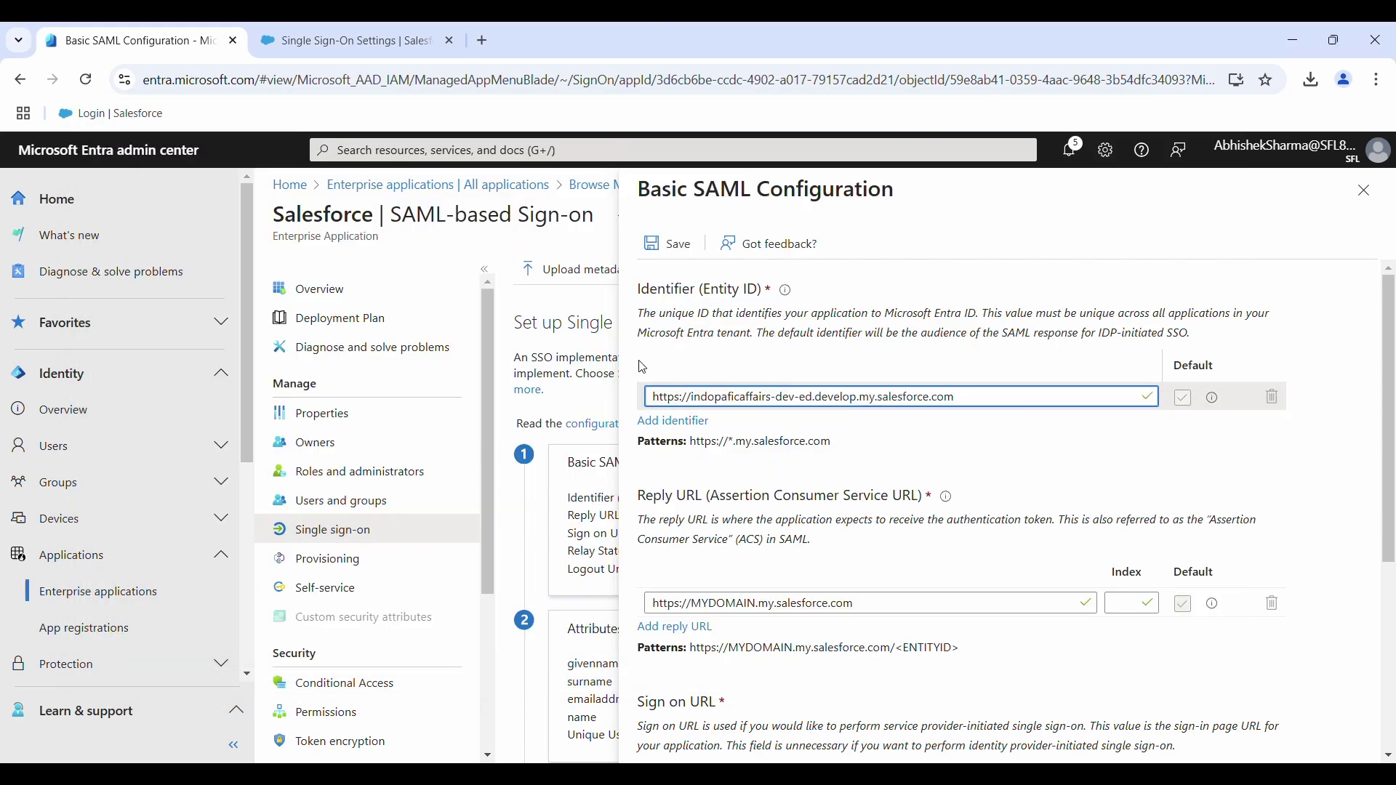
- Replace the Reply URL with the ACS URL copied from the note
left_click(877, 595)
key("alt+Tab")
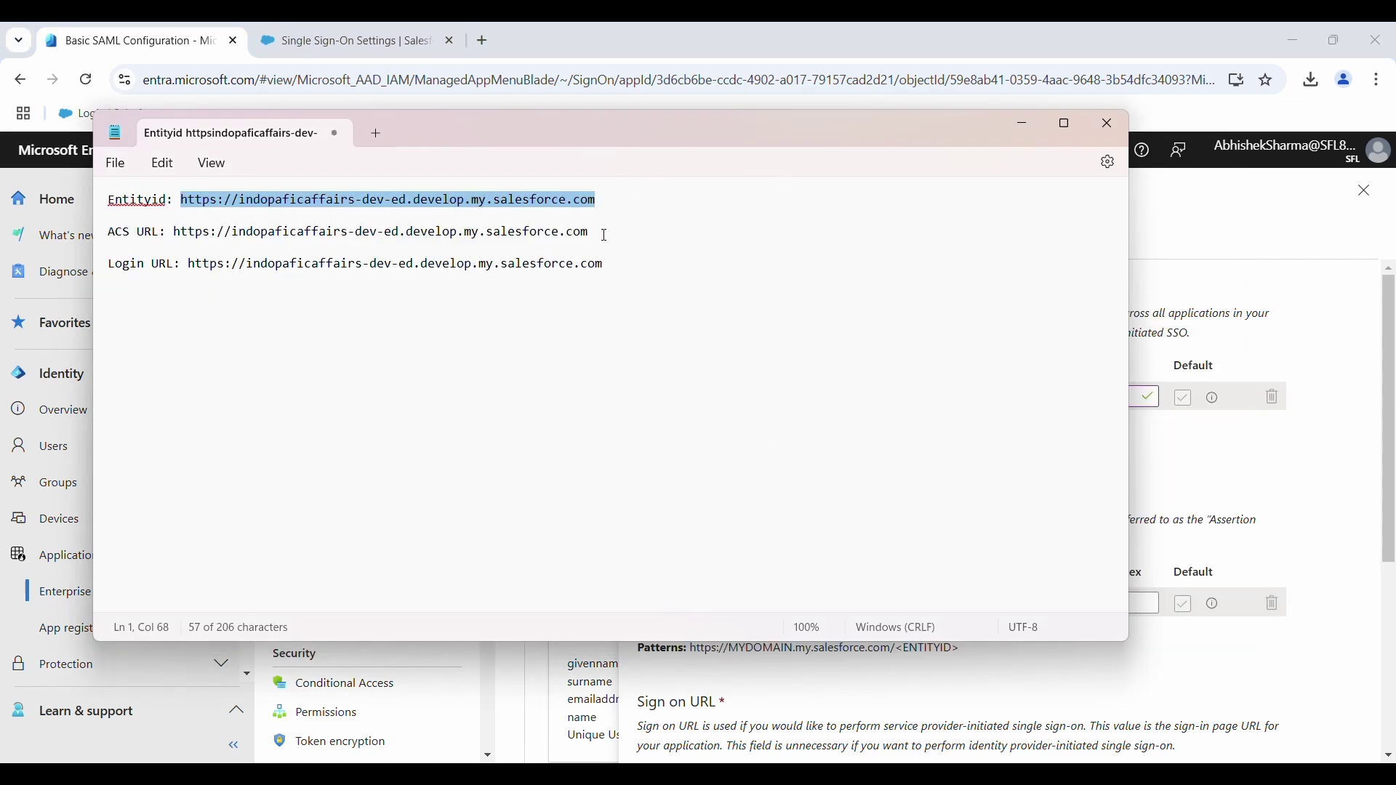
left_click(604, 235)
key("shift+Home")
key("ctrl+shift+Right")
key("ctrl+shift+Right")
key("ctrl+c")
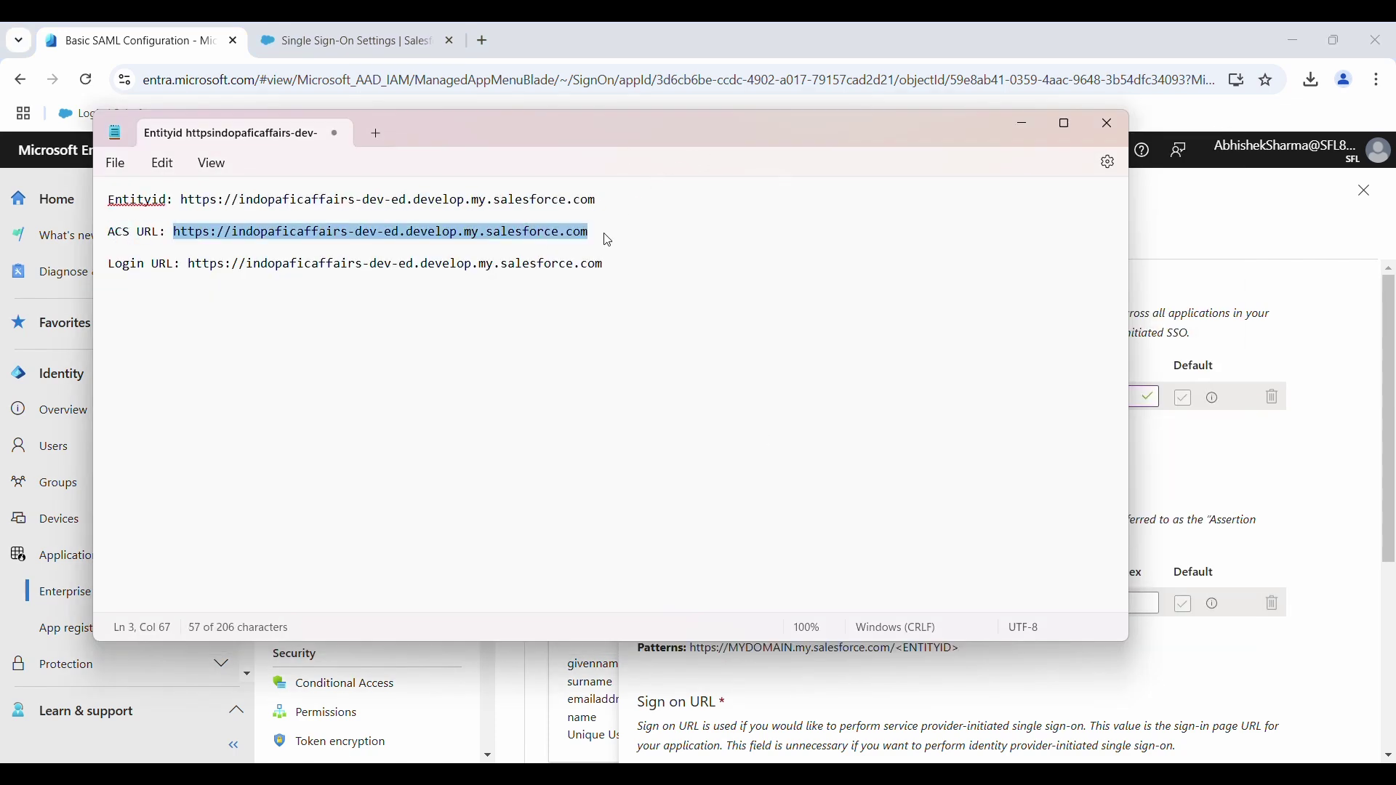
key("alt+Tab")
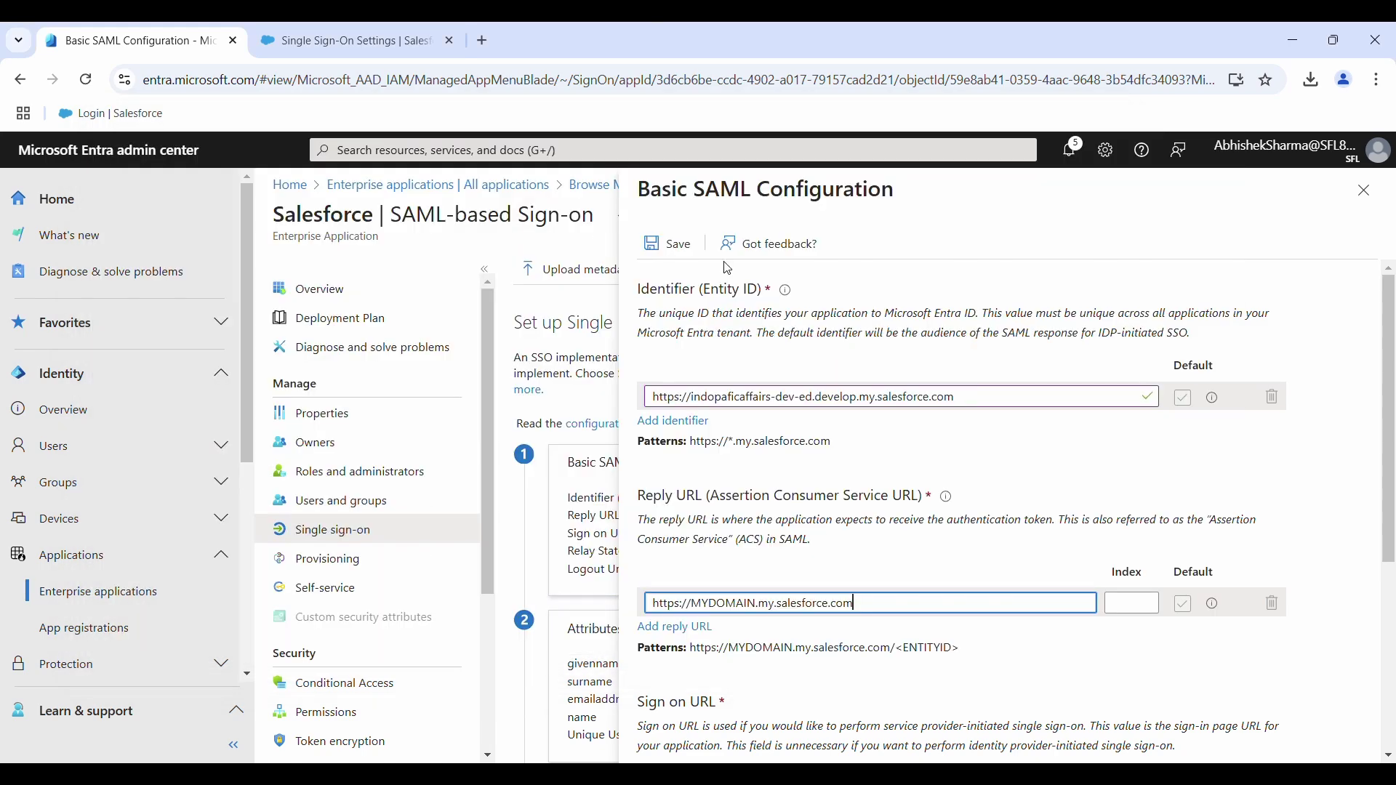
left_click(882, 603)
key("ctrl+a")
key("ctrl+v")
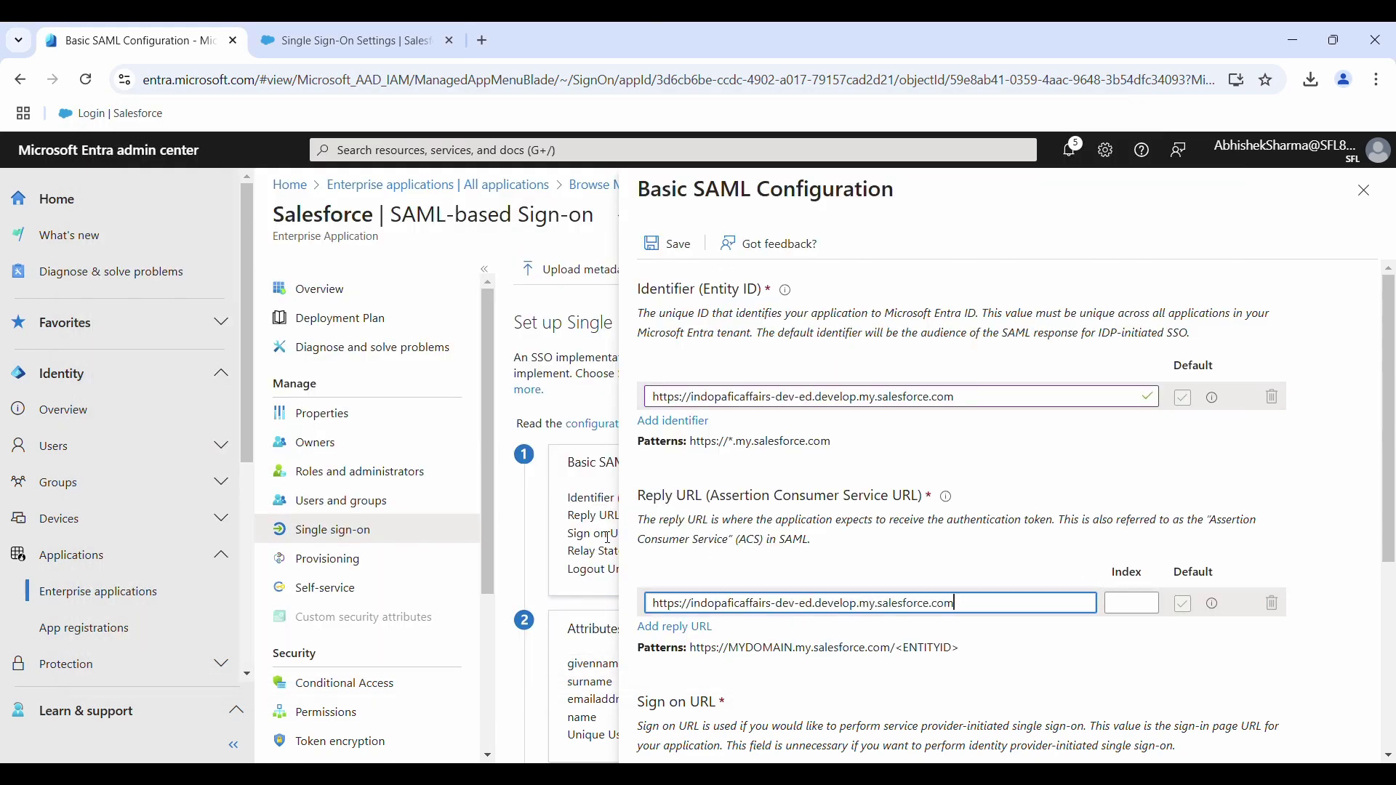
- Set the Sign on URL to the Login URL copied from the note
scroll(1033, 572, "down", 2)
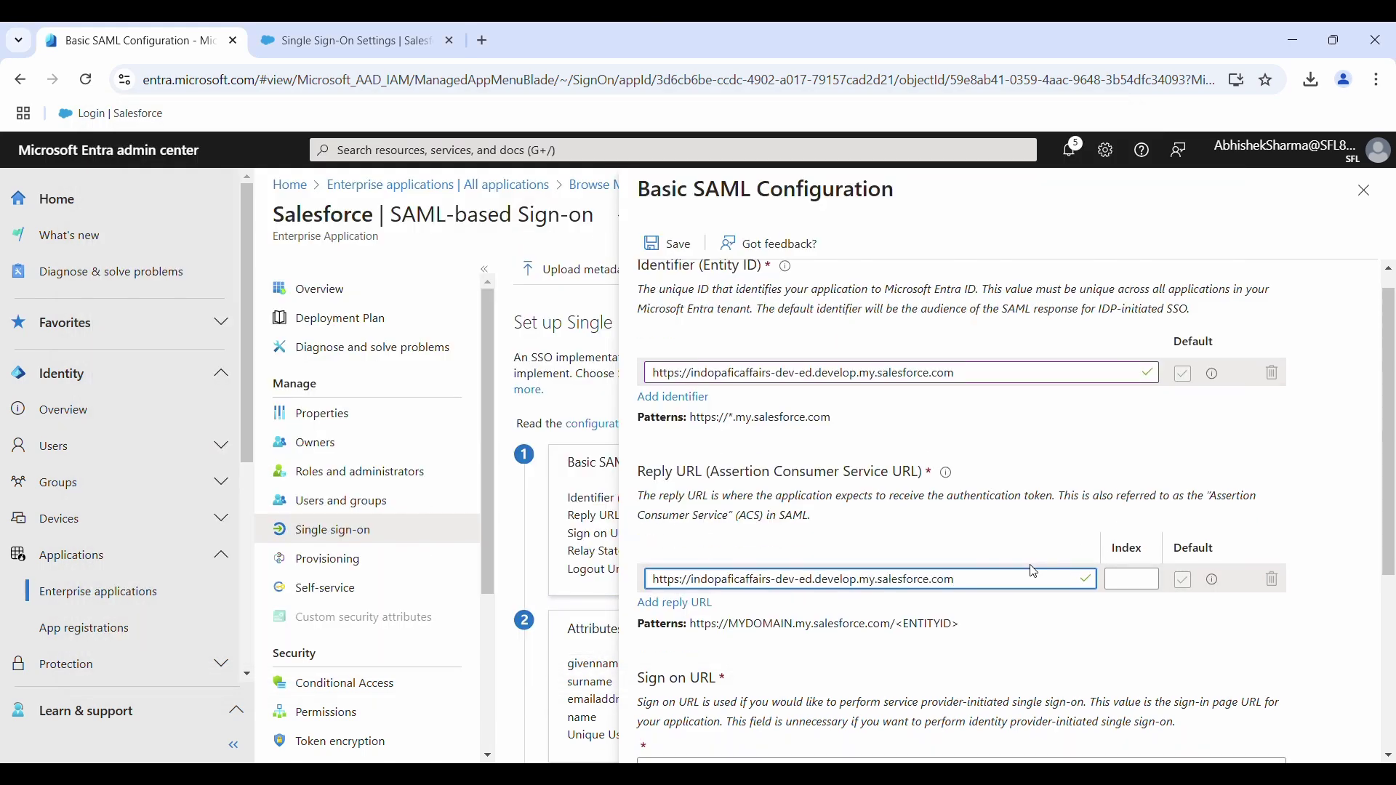
key("alt+Tab")
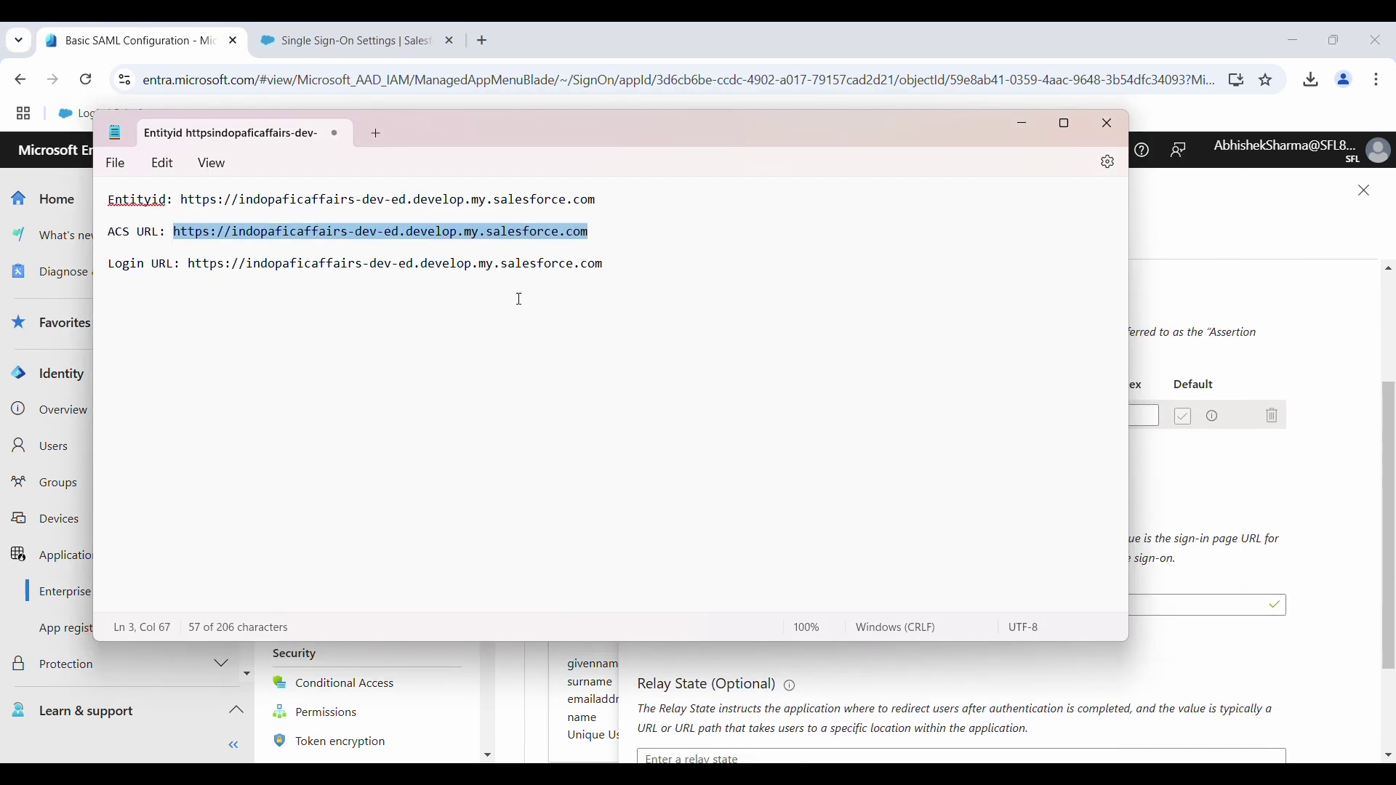
left_click(623, 269)
key("shift+Left")
key("shift+Left")
key("shift+Left")
key("shift+Left")
key("shift+Left")
key("shift+Left")
key("shift+Left")
key("shift+Left")
key("shift+Left")
key("shift+Left")
key("shift+Left")
key("shift+Left")
key("shift+Left")
key("shift+Left")
key("shift+Left")
key("shift+Left")
key("shift+Left")
key("shift+Left")
key("shift+Left")
key("shift+Left")
key("shift+Left")
key("shift+Left")
key("shift+Left")
key("shift+Left")
key("shift+Left")
key("shift+Left")
key("shift+Left")
key("shift+Left")
key("shift+Left")
key("ctrl+c")
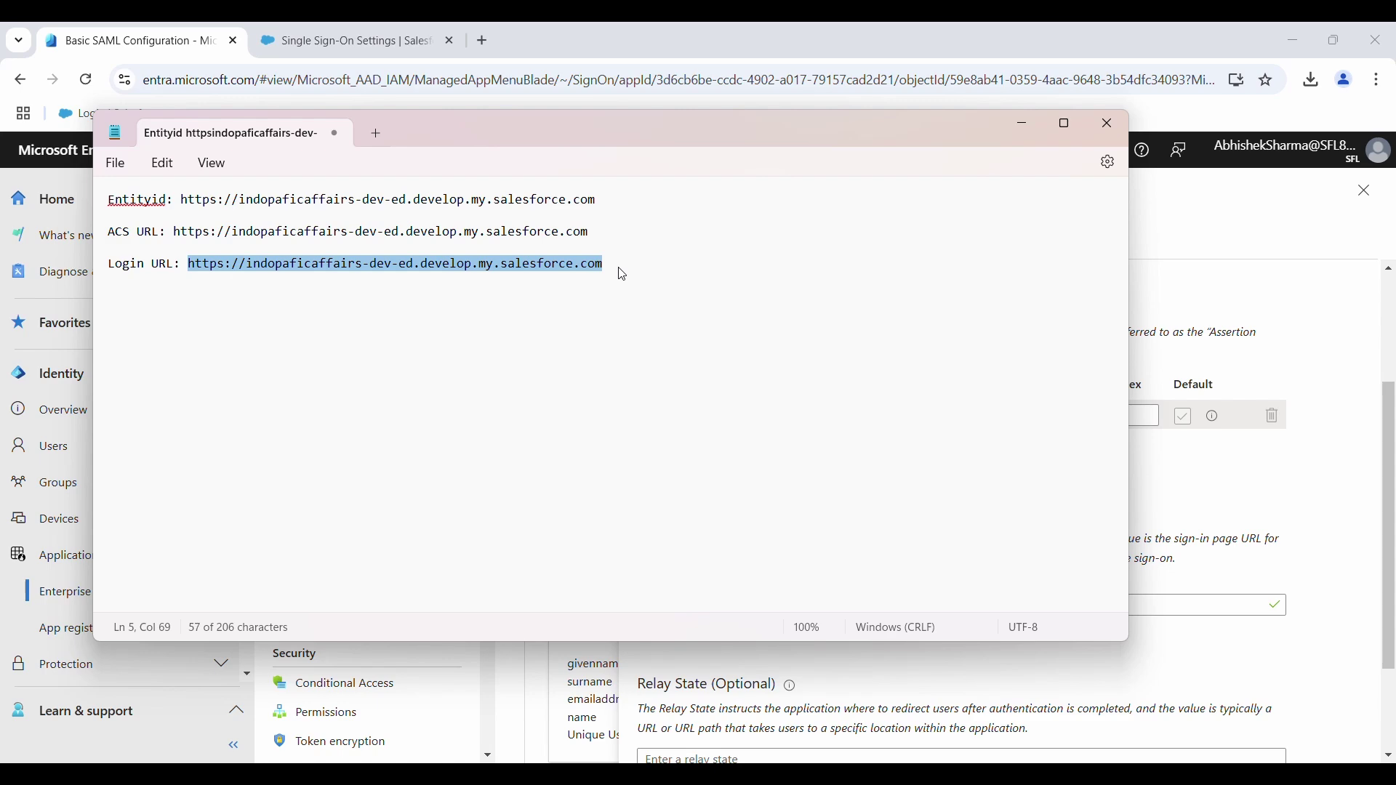
key("alt+Tab")
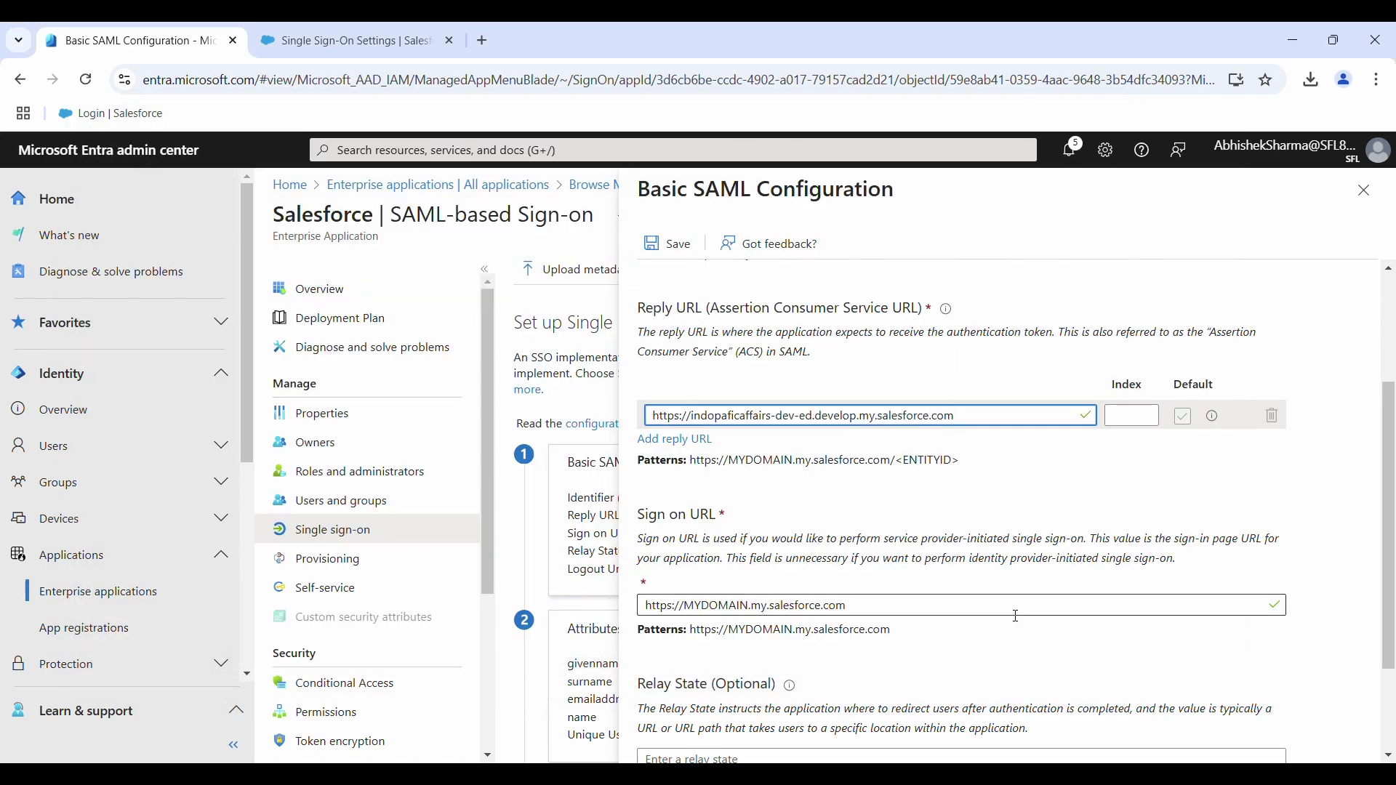
scroll(1015, 615, "down", 2)
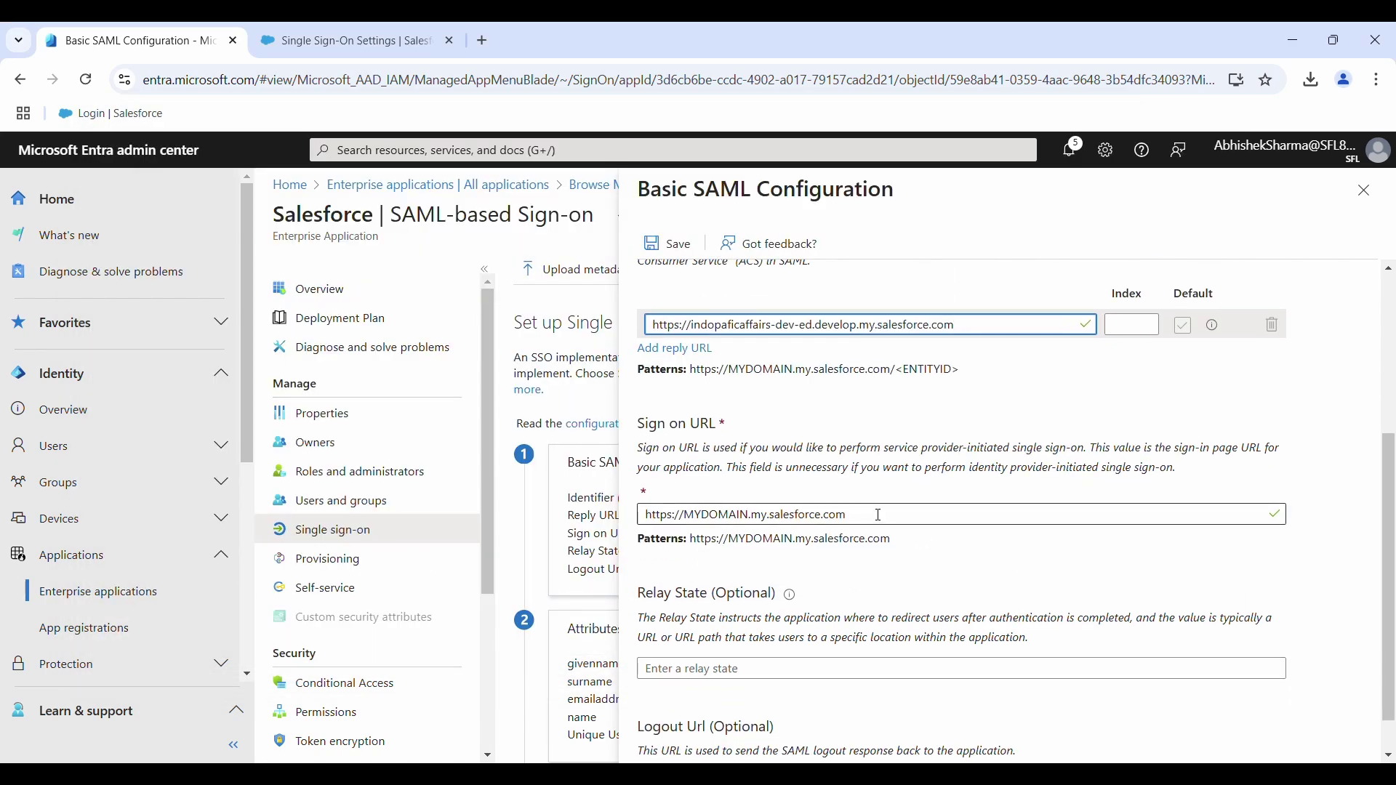
triple_click(878, 515)
key("ctrl+v")
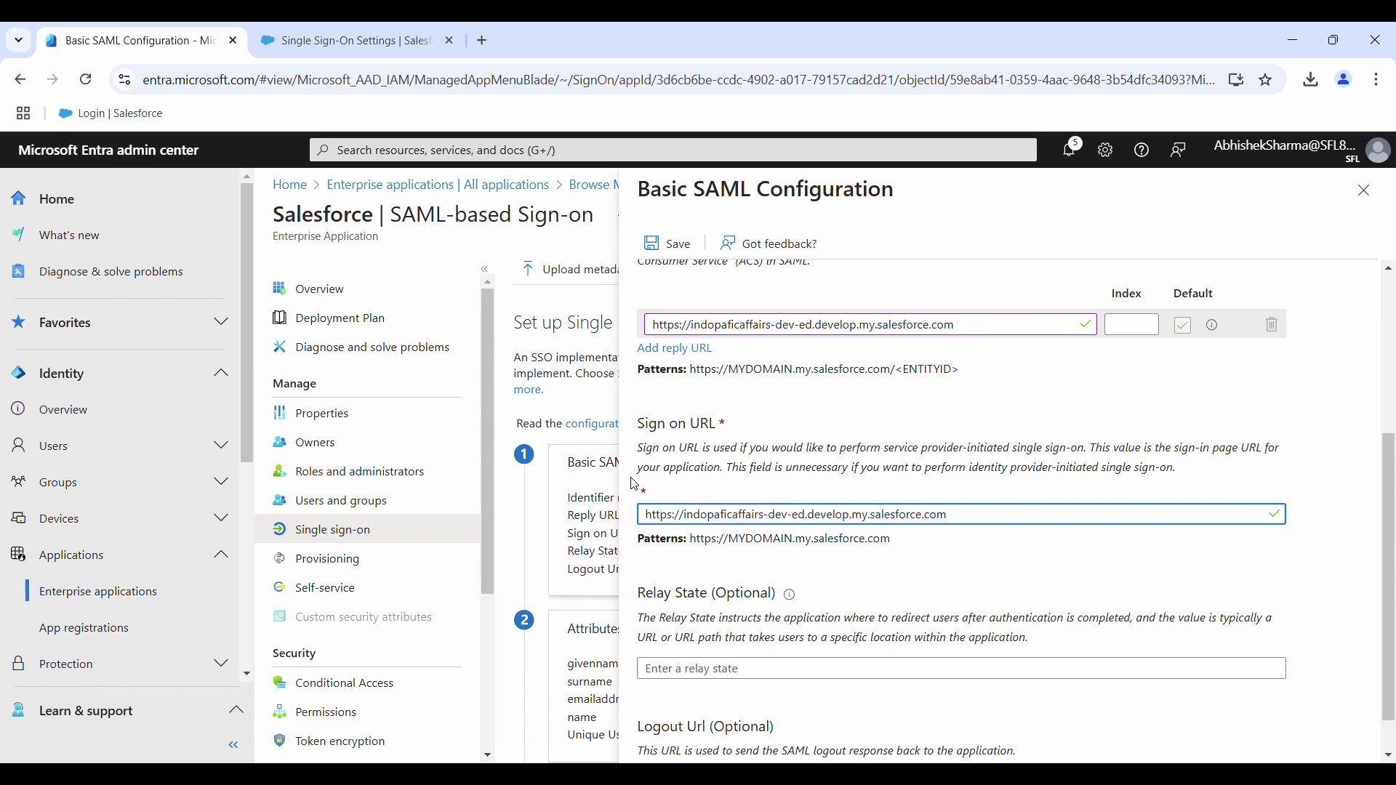
- Save the Basic SAML configuration with the org's domain URLs
scroll(1103, 533, "up", 4)
scroll(1103, 533, "down", 5)
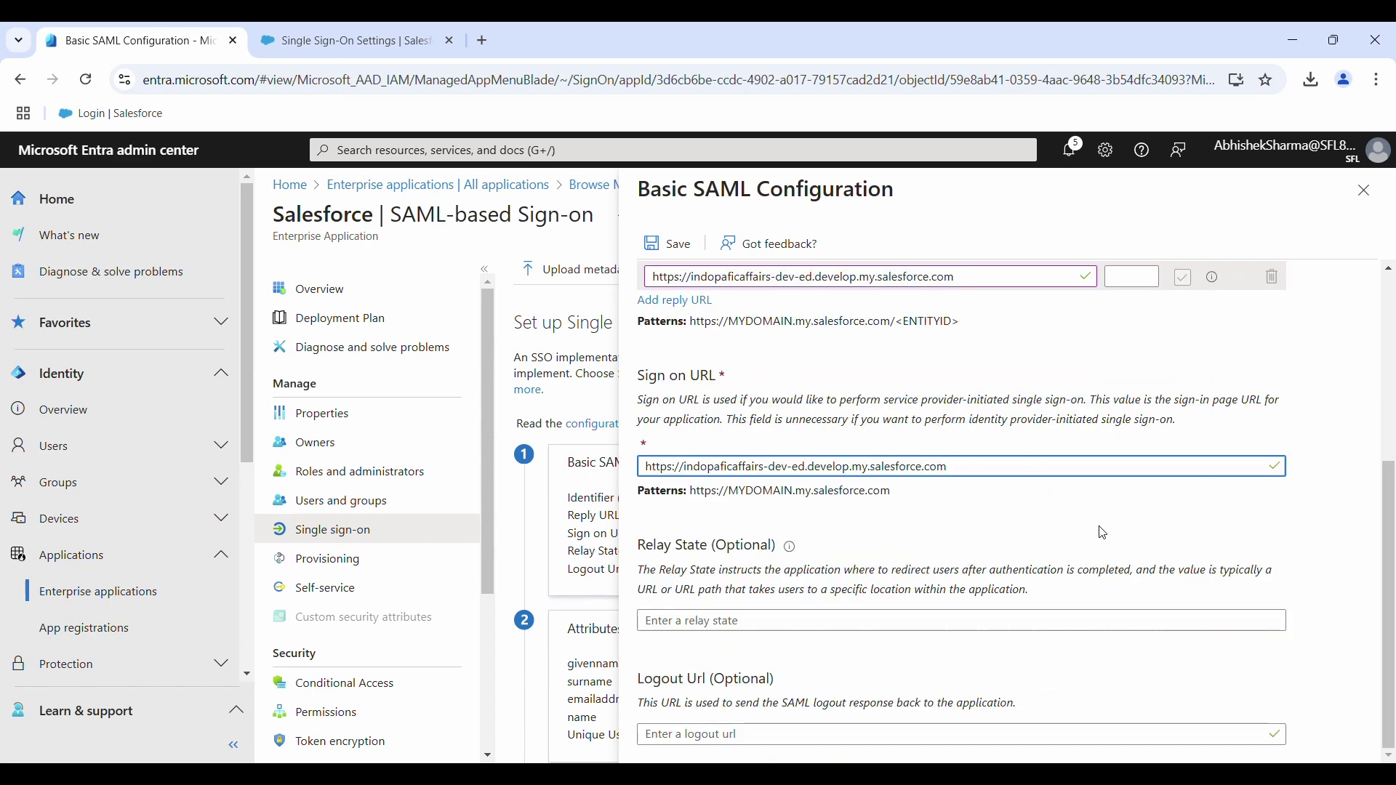
scroll(1103, 533, "up", 7)
scroll(980, 555, "down", 3)
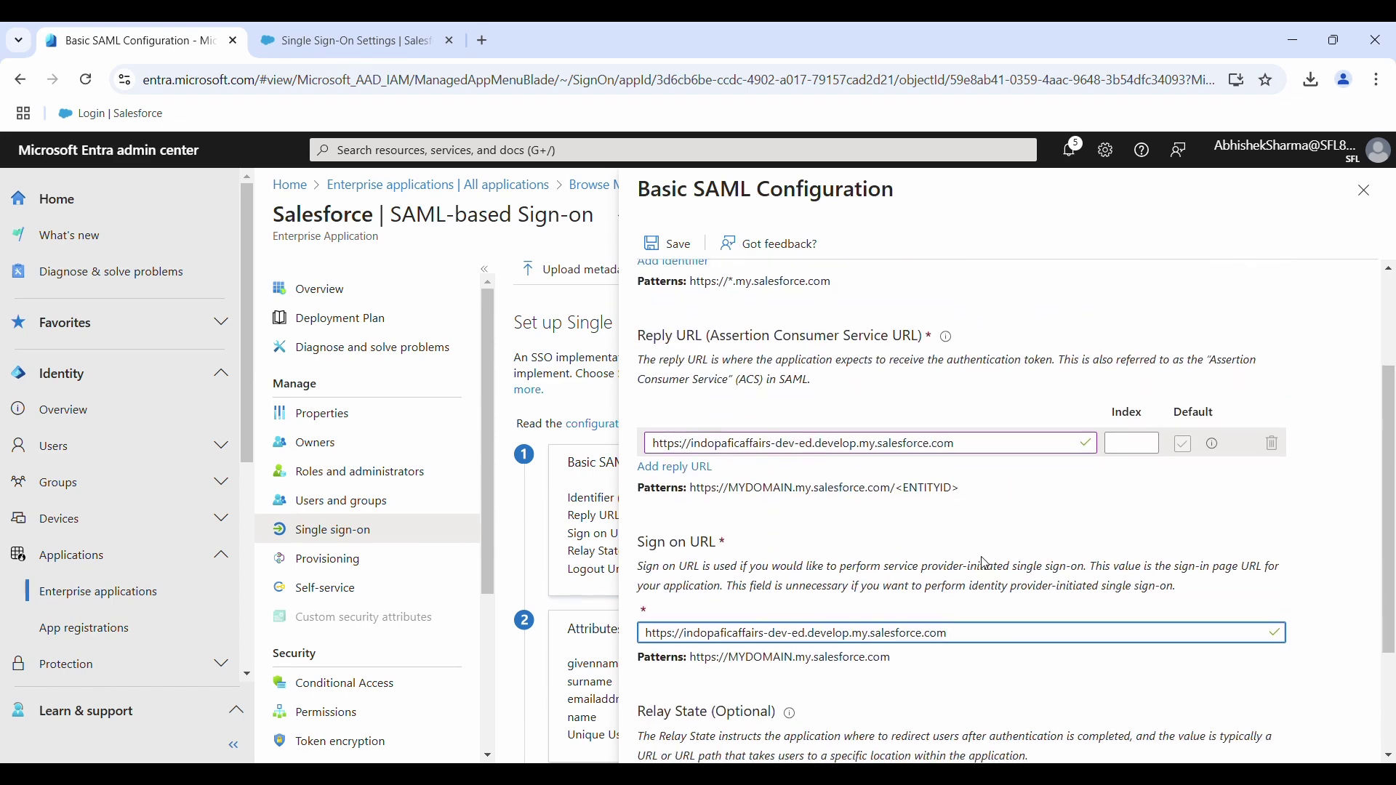
scroll(985, 563, "up", 4)
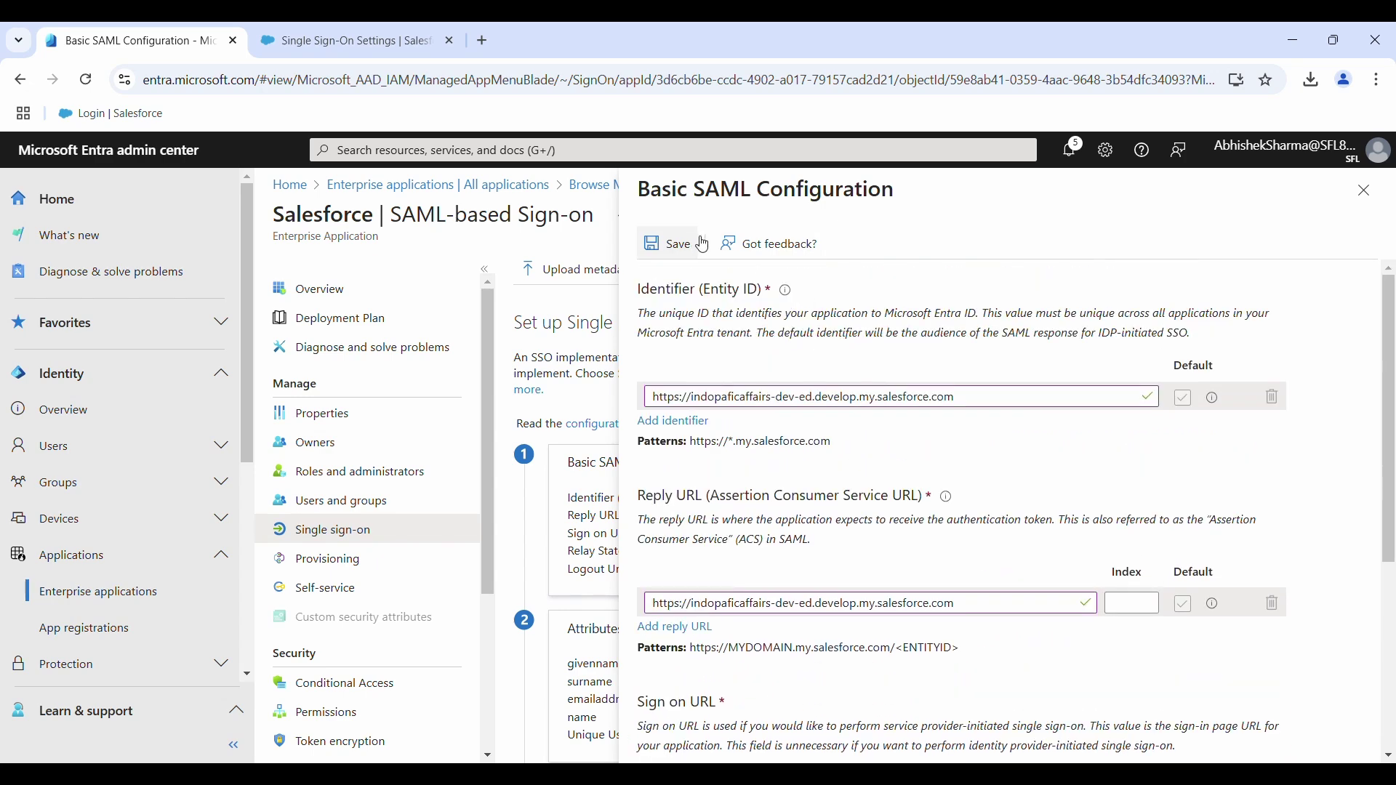
left_click(664, 248)
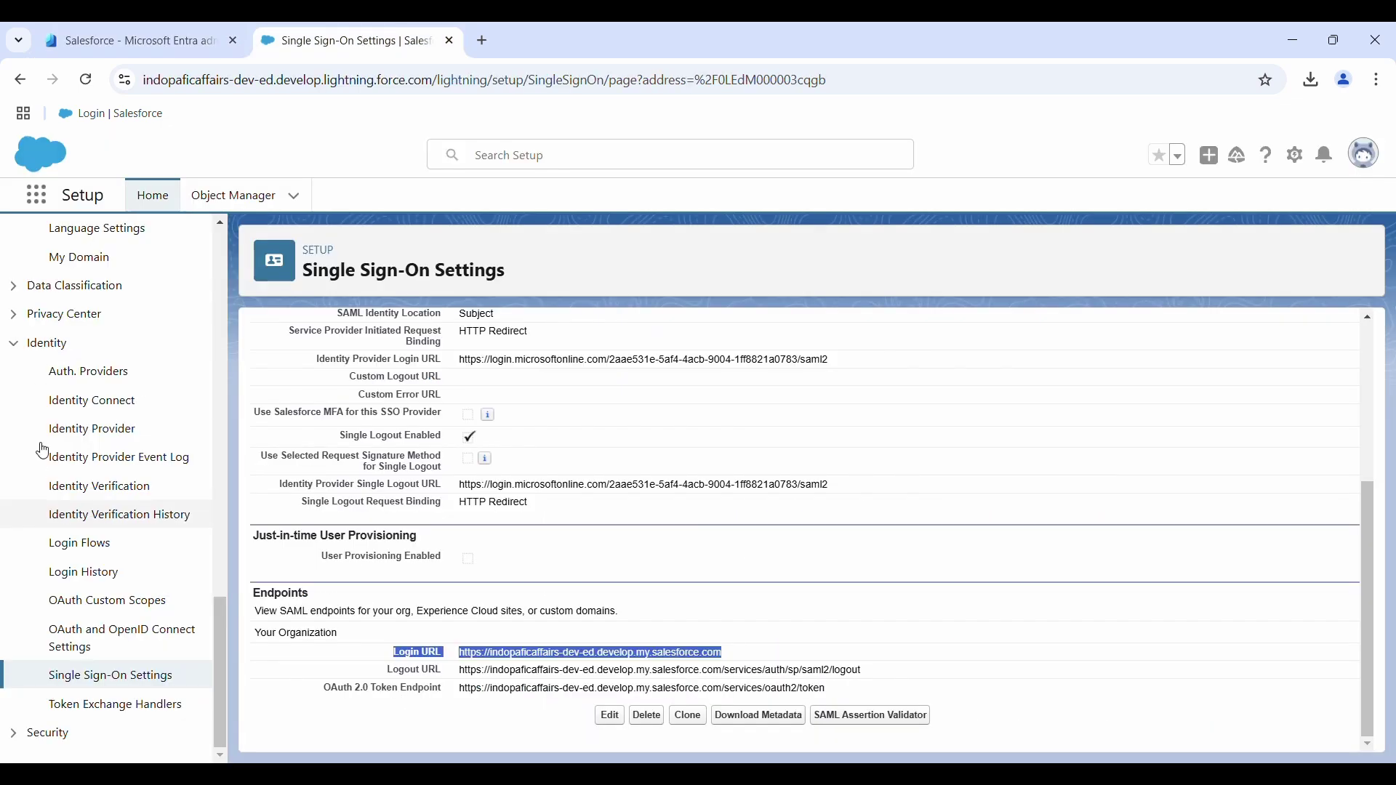
- On My Domain, enable Entra Id alongside Login Form under Authentication Configuration and save
left_click(15, 345)
scroll(80, 436, "up", 1)
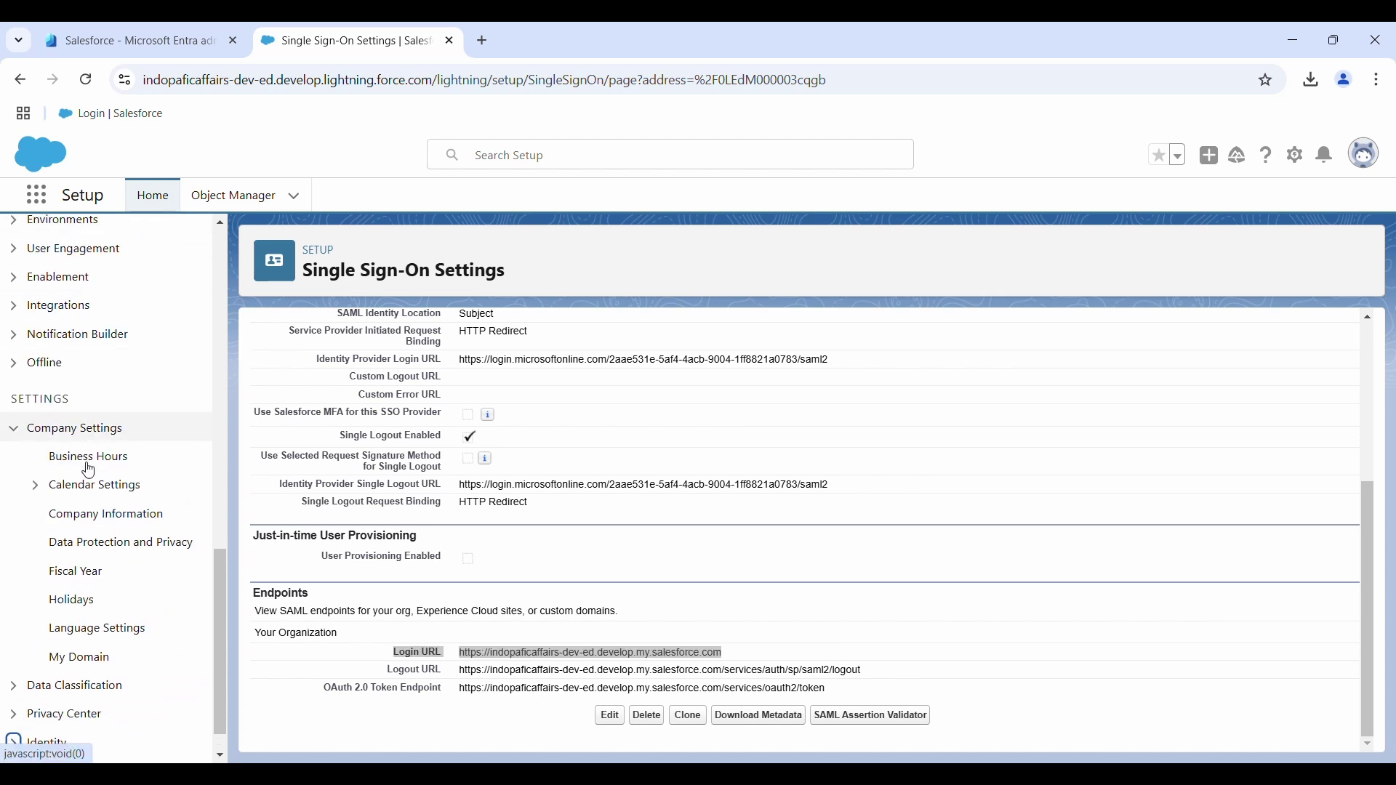
left_click(95, 659)
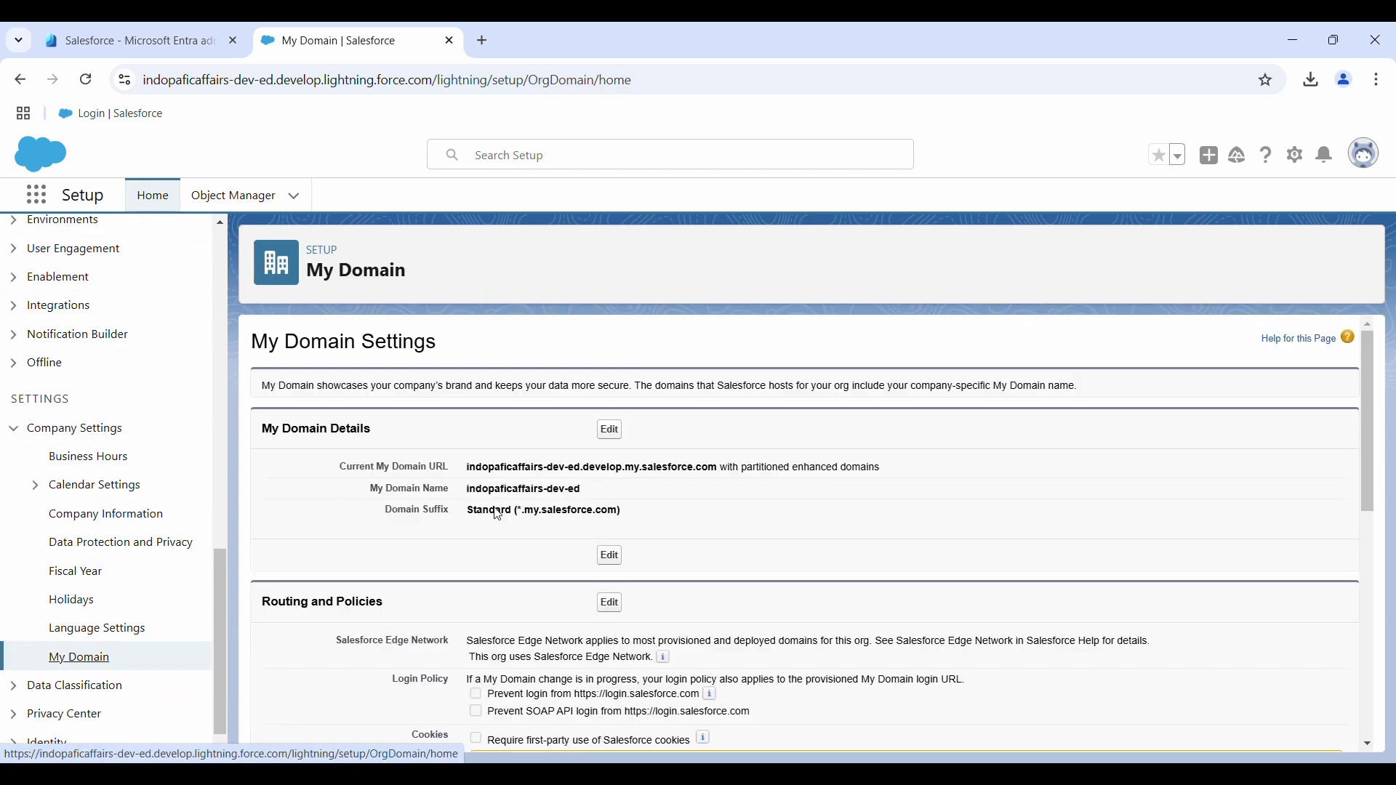
scroll(783, 681, "down", 1)
scroll(783, 682, "down", 6)
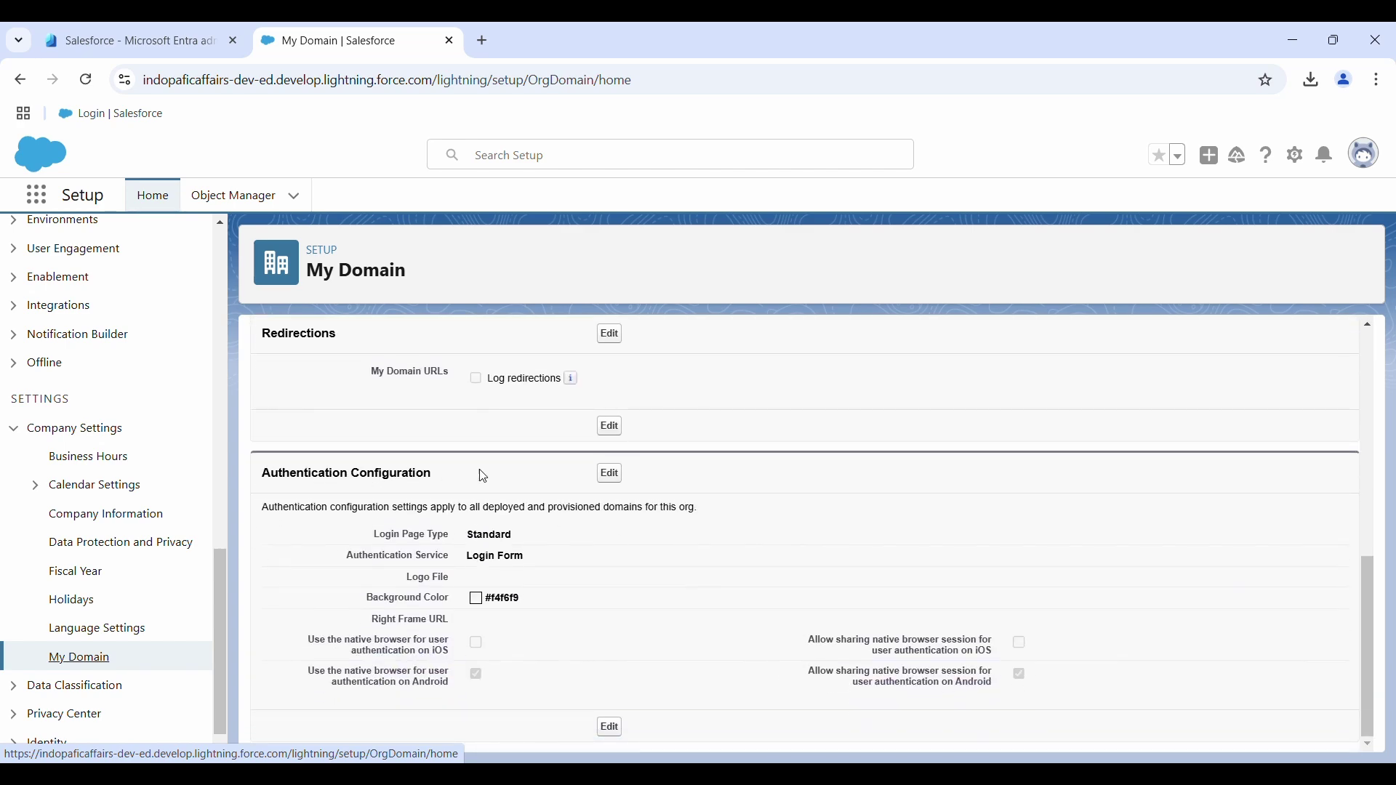
left_click(610, 473)
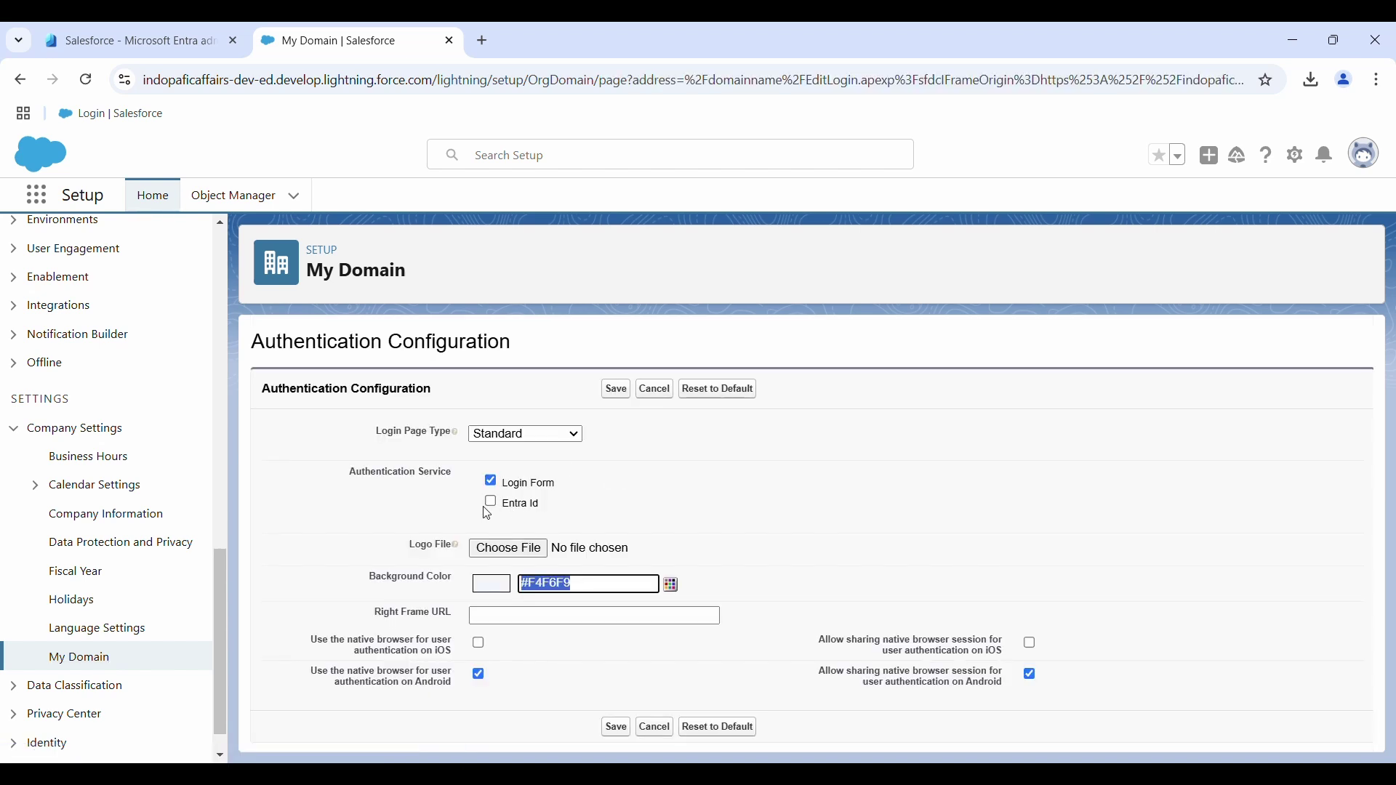
left_click(492, 503)
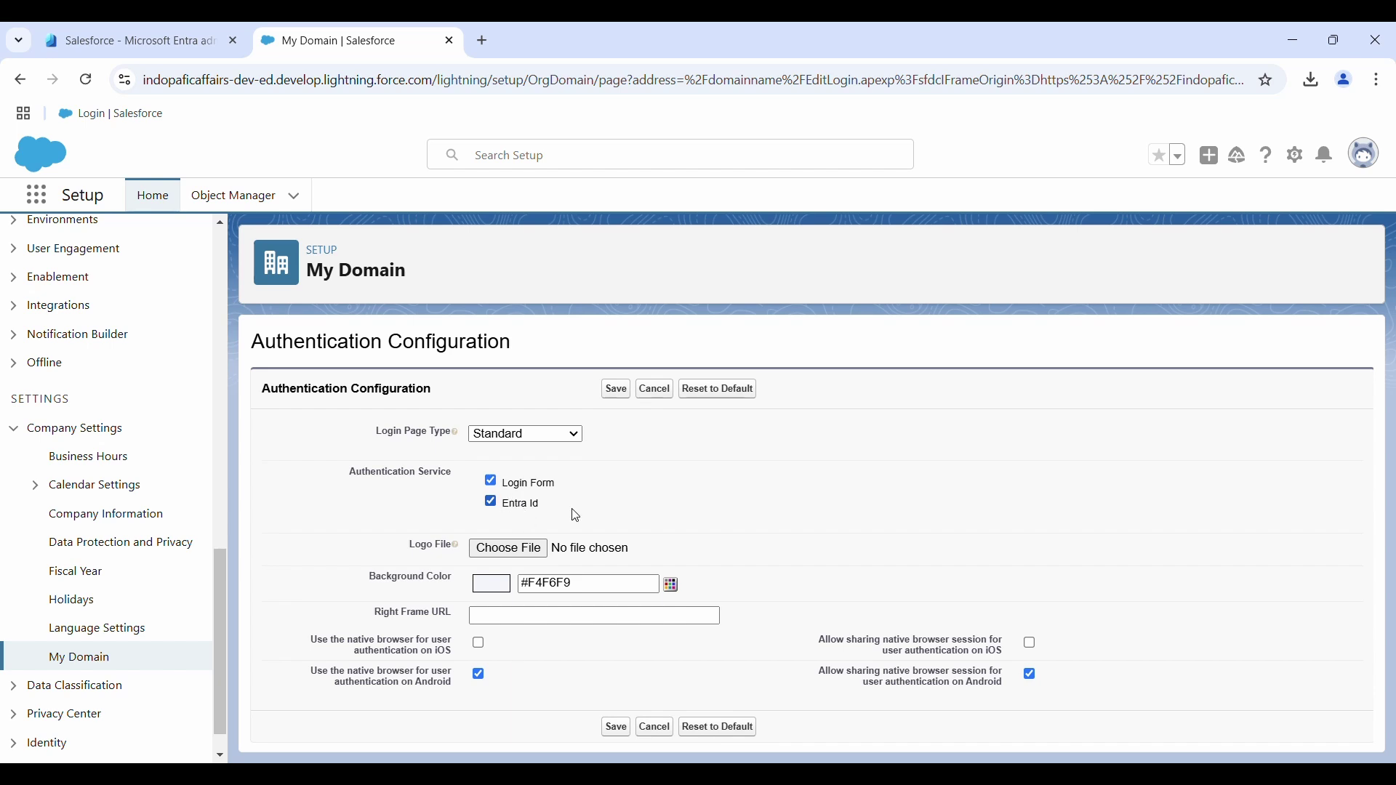
left_click(615, 393)
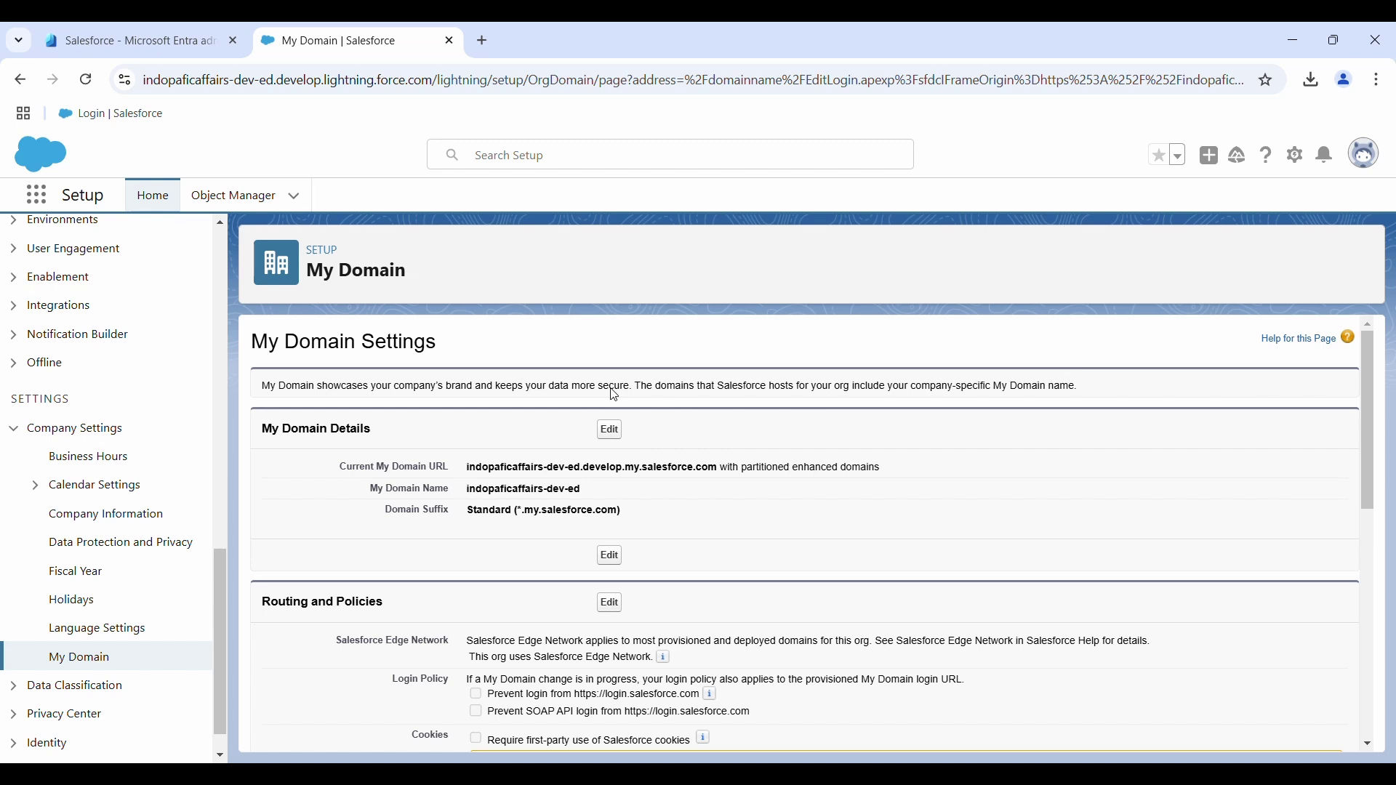
- Open a Chrome Incognito window and load the Login | Salesforce bookmark
left_click(1383, 82)
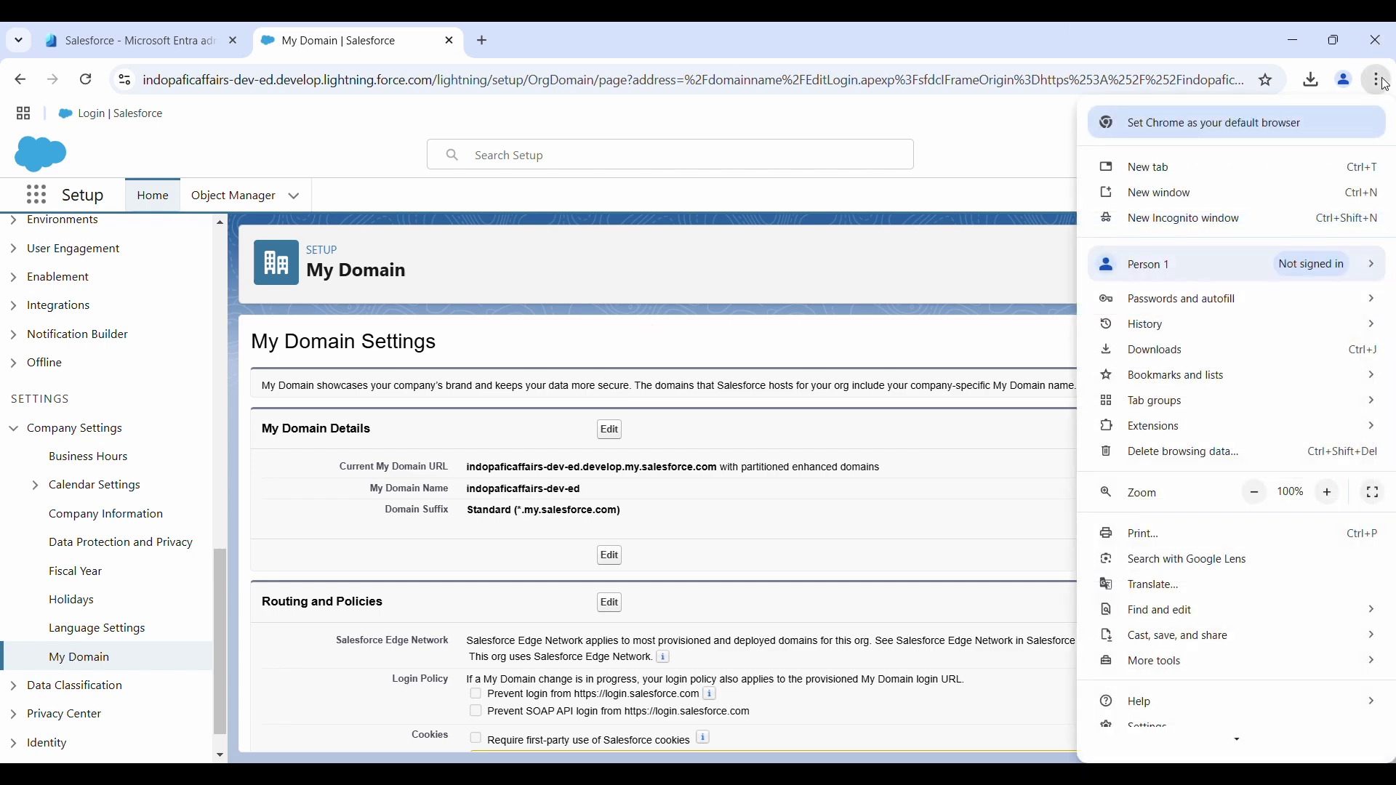
left_click(1214, 217)
left_click(82, 115)
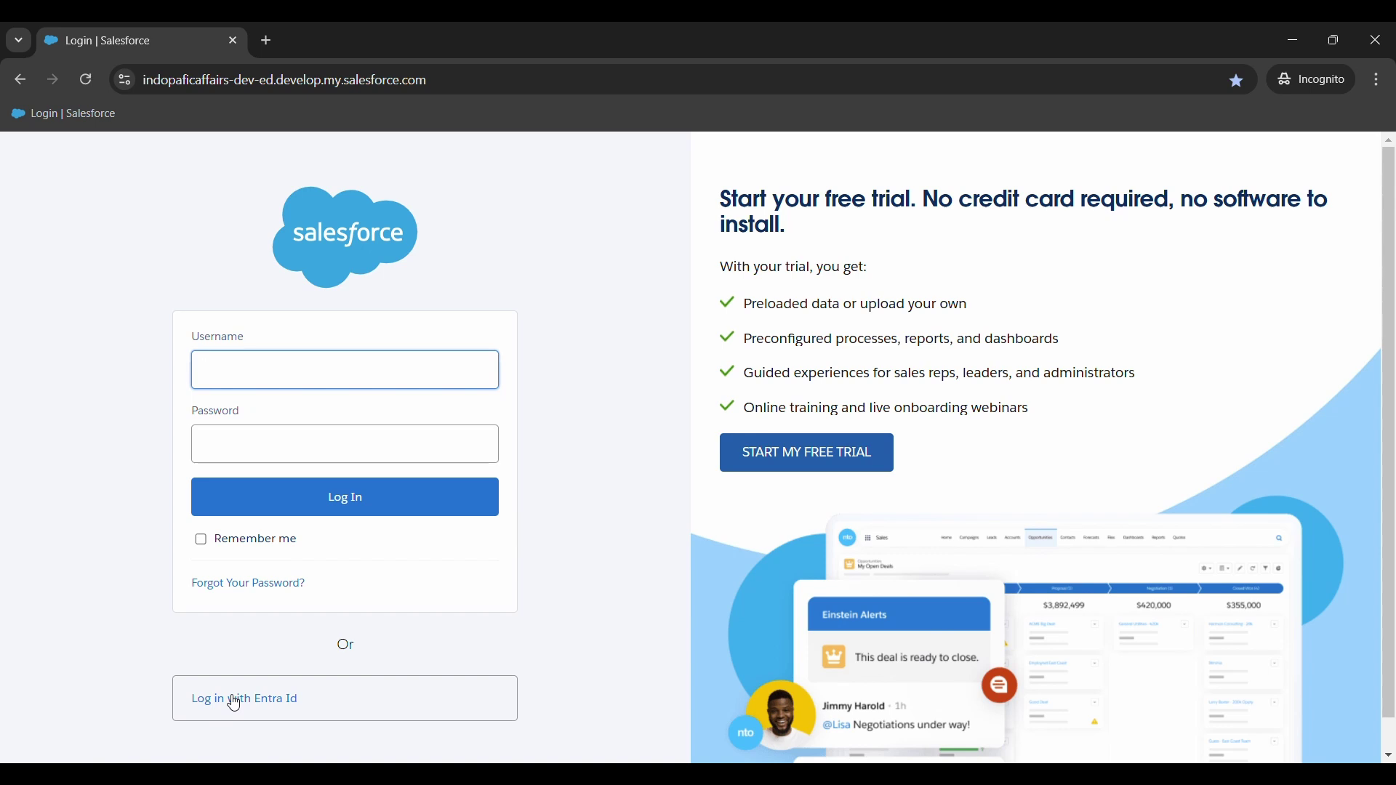
- Log in with Entra Id using the saved account's e-mail and its password
left_click(234, 704)
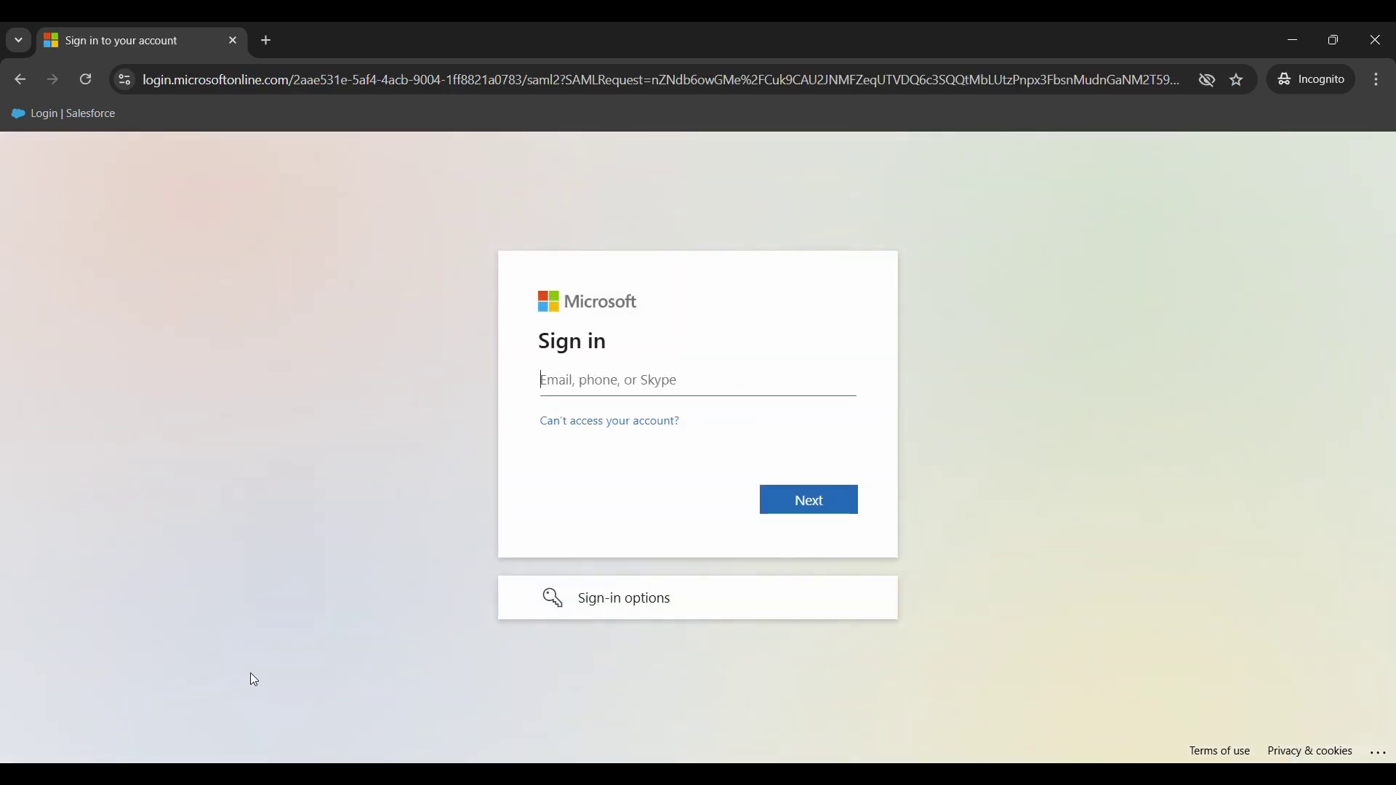
left_click(623, 368)
left_click(704, 423)
left_click(829, 508)
type("••••••••")
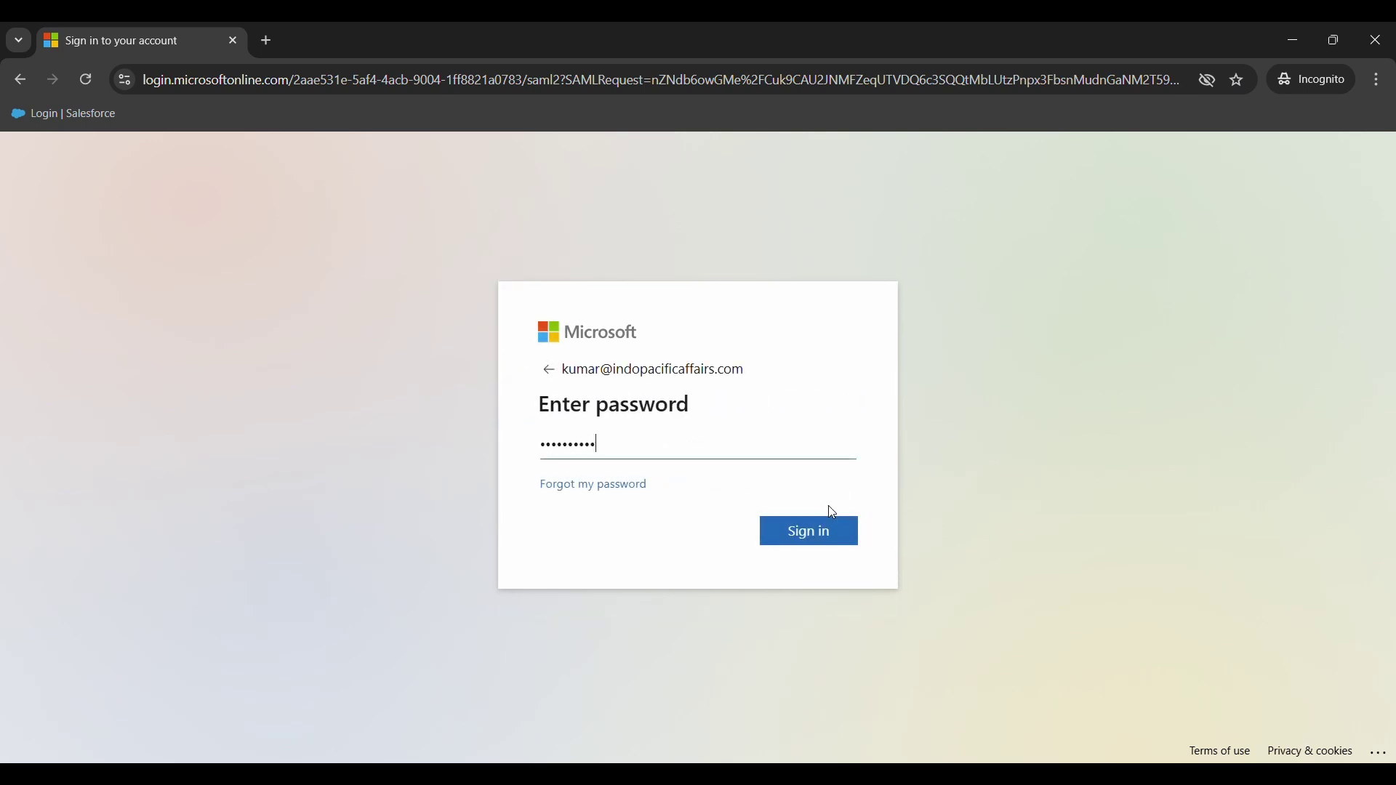
type("••")
key("Return")
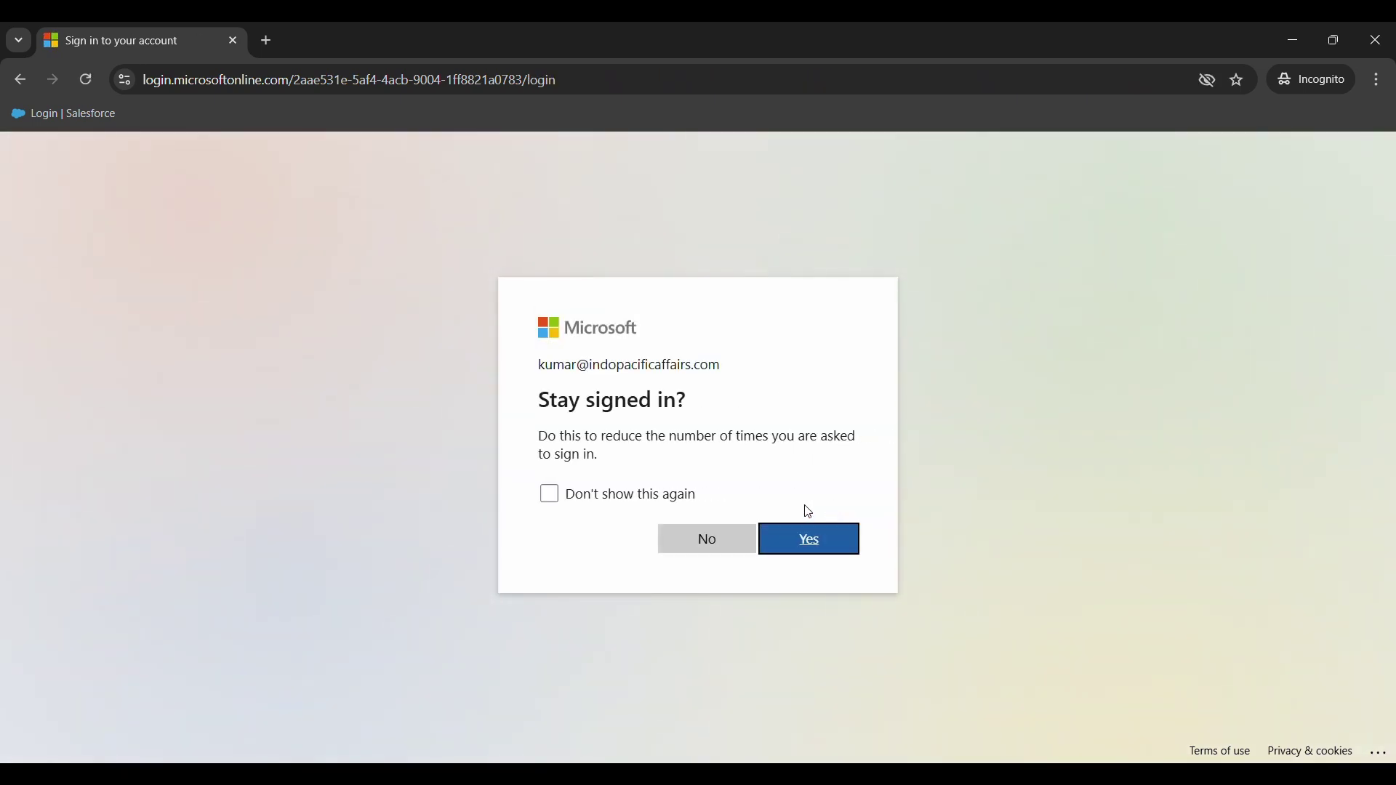